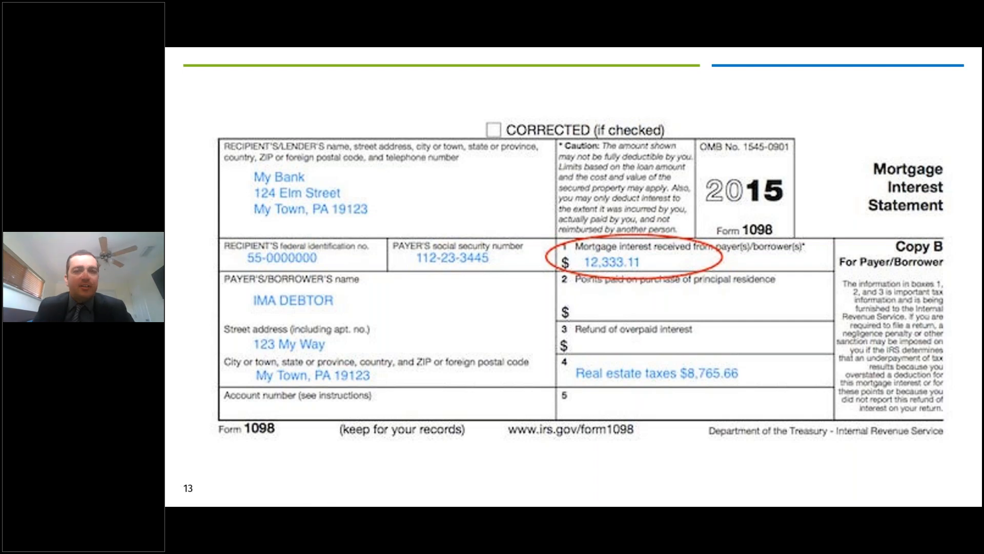
- Switch to Chrome and replace the timed-out TaxWise tab with a new tab placed first
key("alt+Tab")
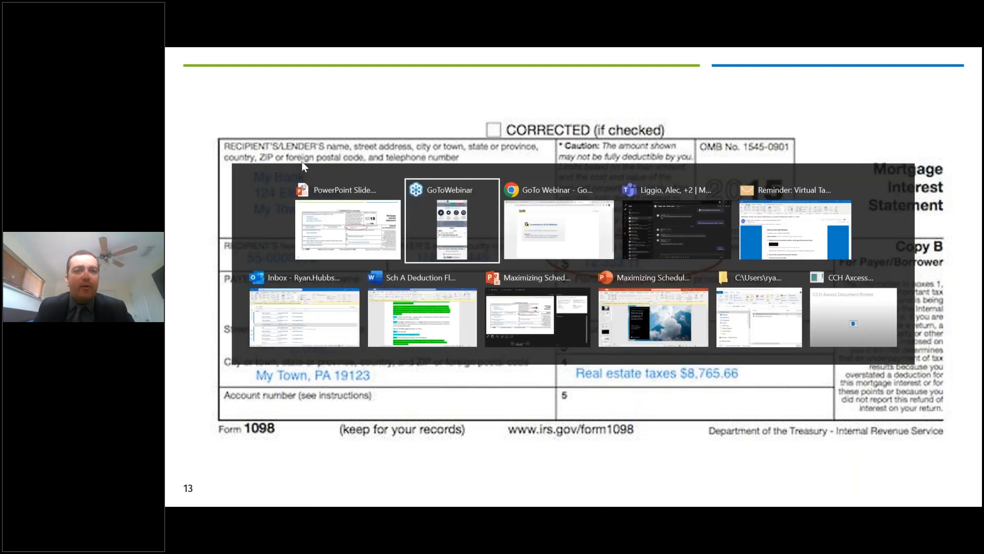
left_click(542, 226)
left_click(221, 51)
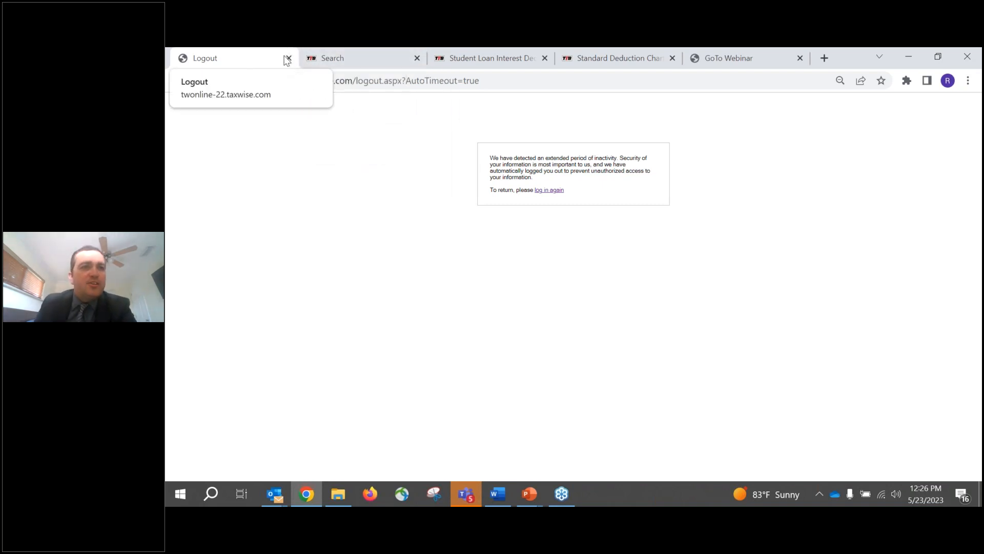
left_click(289, 58)
left_click(693, 58)
left_click_drag(693, 58, 284, 53)
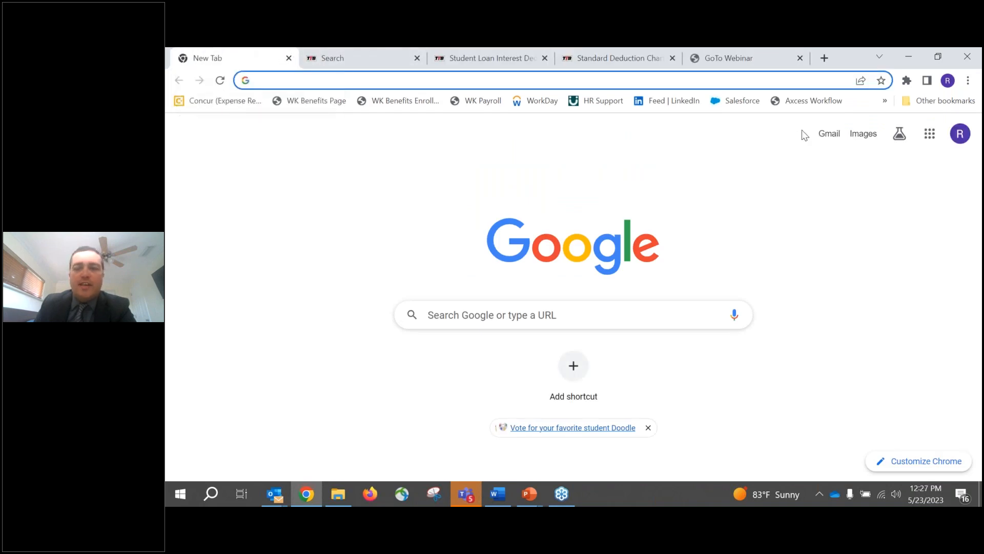
- Open the bookmarked TaxWise Online 2022 login page and log in to the account
left_click(885, 100)
left_click(756, 385)
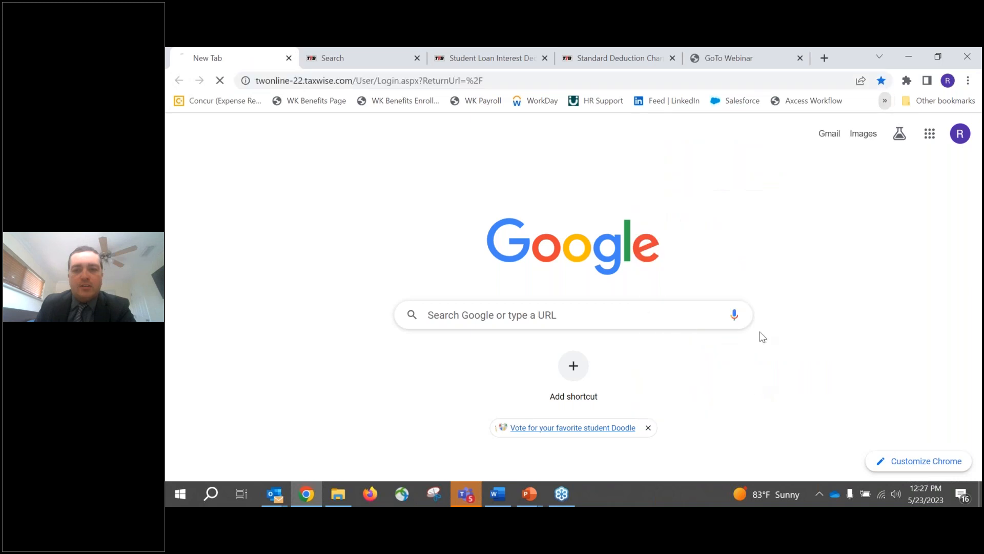
left_click(426, 174)
left_click(435, 203)
left_click(385, 337)
scroll(385, 337, "down", 1)
left_click(448, 391)
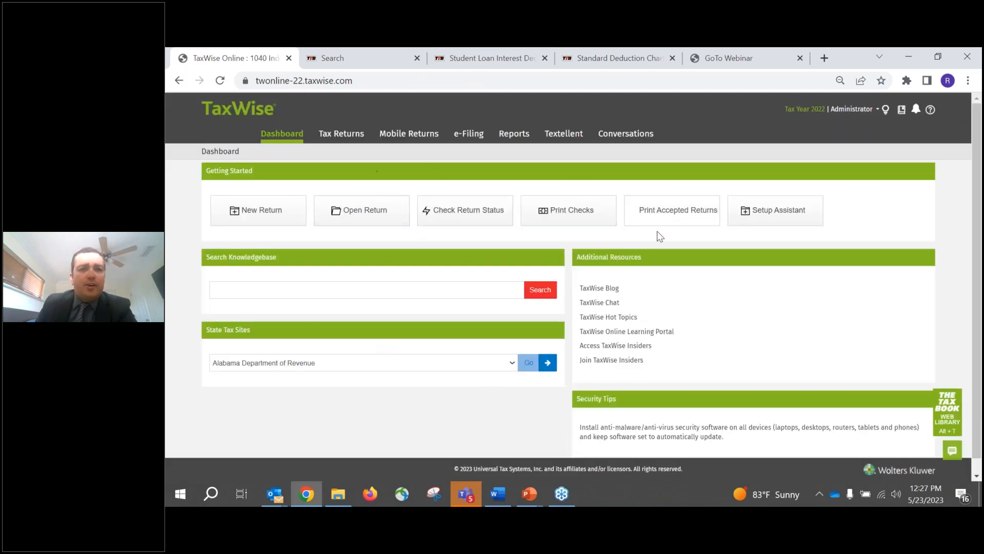
- Open the sample taxpayer's 2022 return and bring up the Woodcutters Inc W2 form
left_click(342, 136)
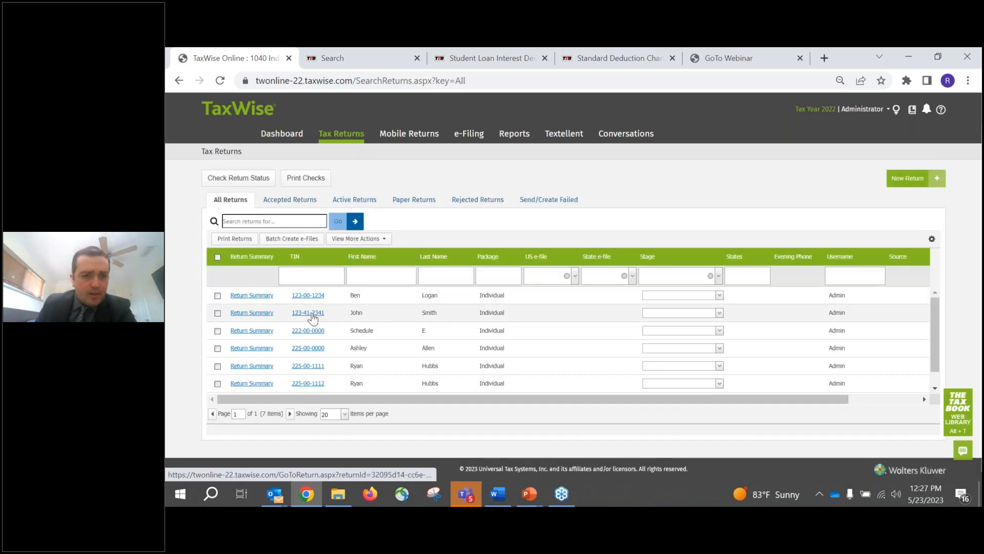
left_click(312, 314)
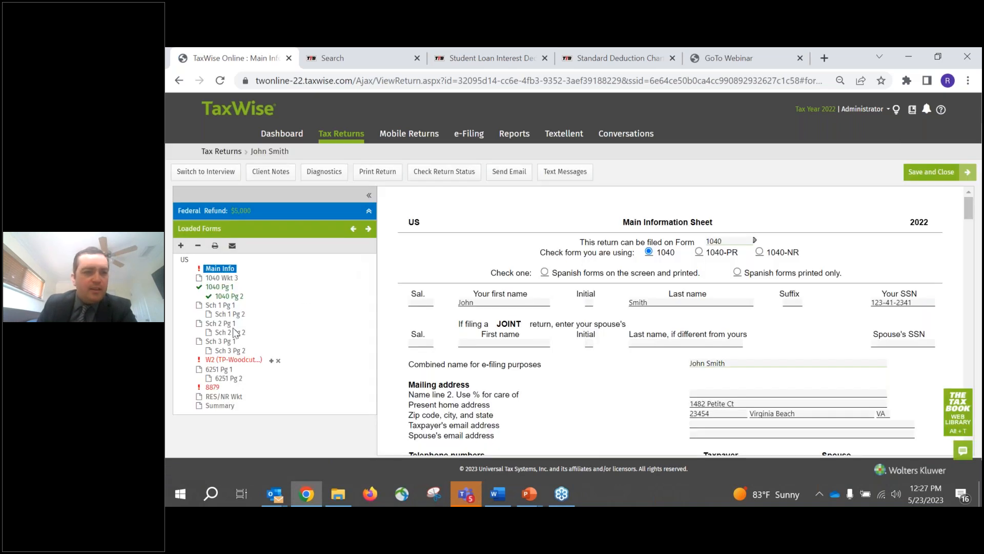
left_click(225, 360)
scroll(706, 266, "down", 7)
- Review the wage and tax withholding amounts in boxes 1 through 6 of the W2
left_click(752, 258)
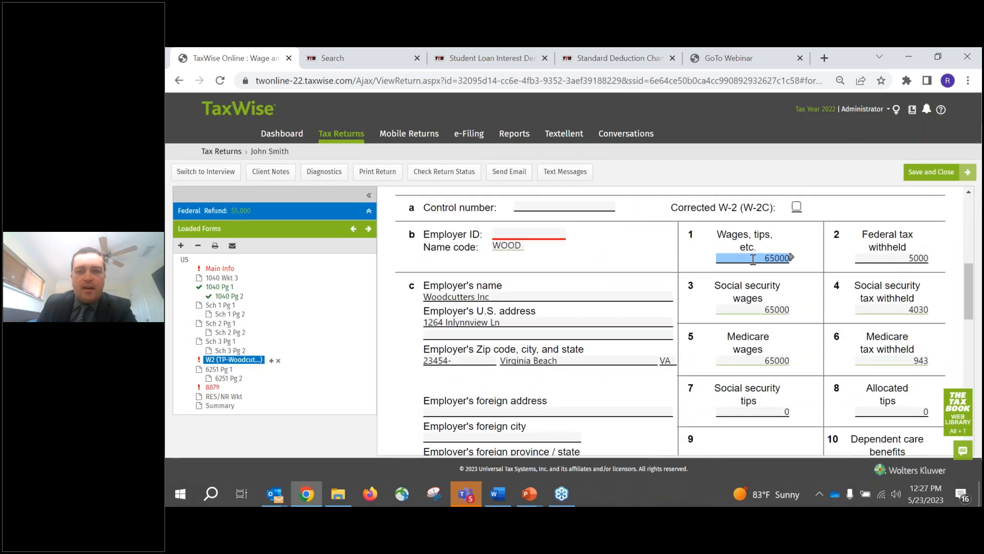
key("Tab")
key("Tab")
key("Tab")
key("Tab")
key("Tab")
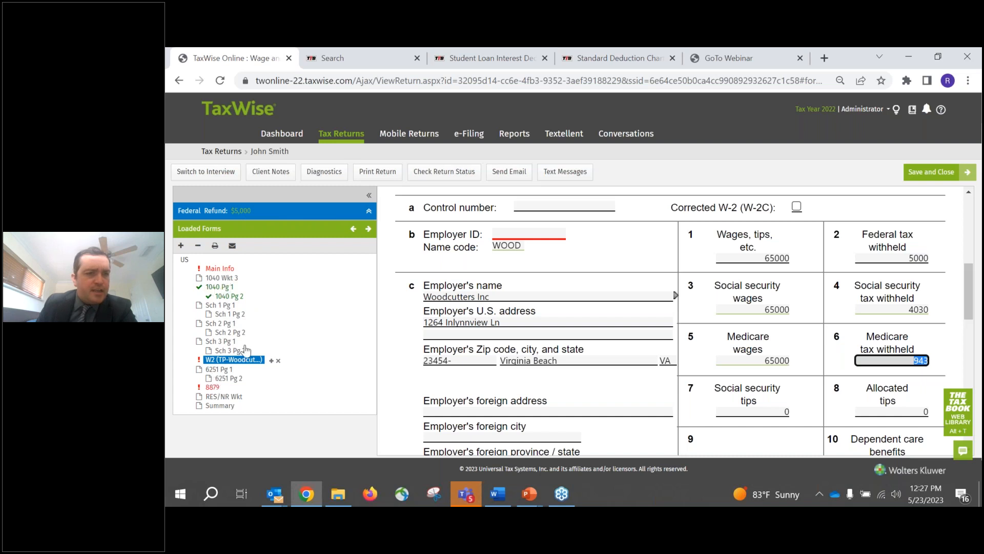
- Add the Sch A Itemized Deductions form to the return by searching for "sch a"
left_click(181, 246)
type("sch")
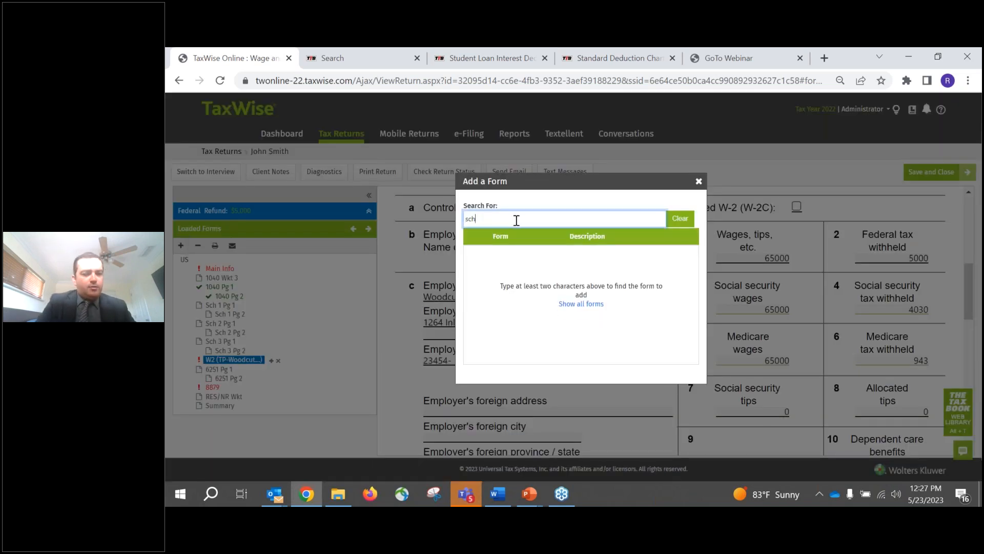
type(" a")
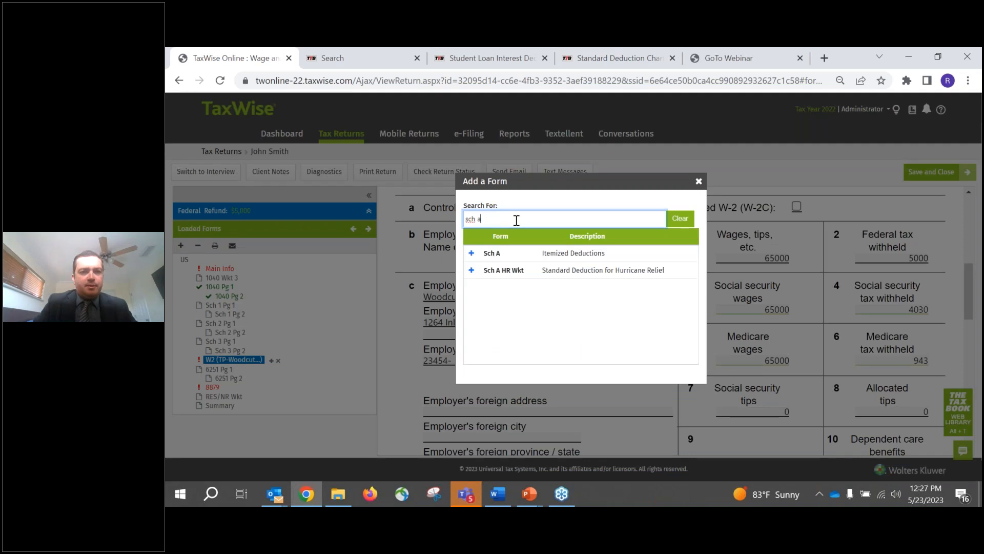
left_click(472, 254)
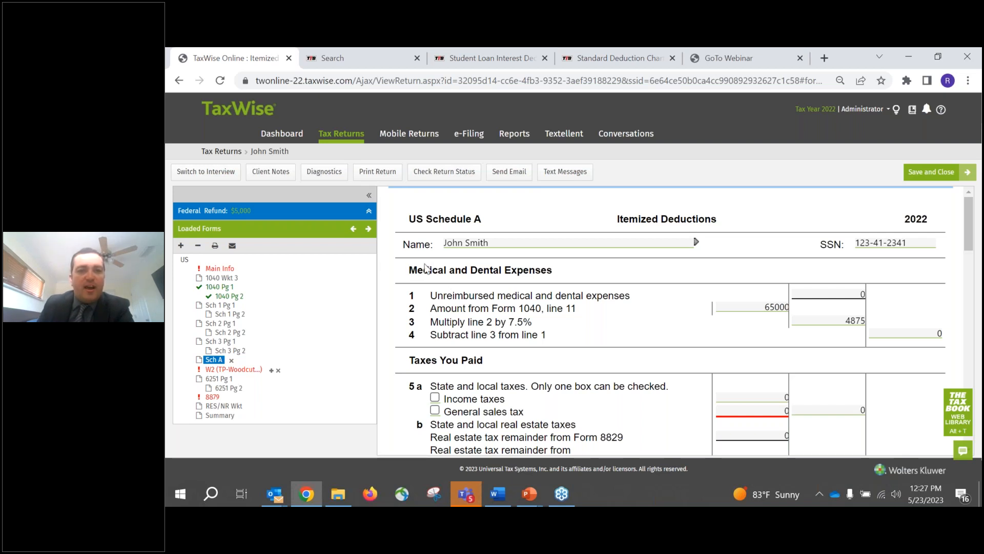
- Examine Schedule A's deduction sections and the Form 1040, line 11 amount under Medical and Dental Expenses
left_click_drag(409, 270, 546, 275)
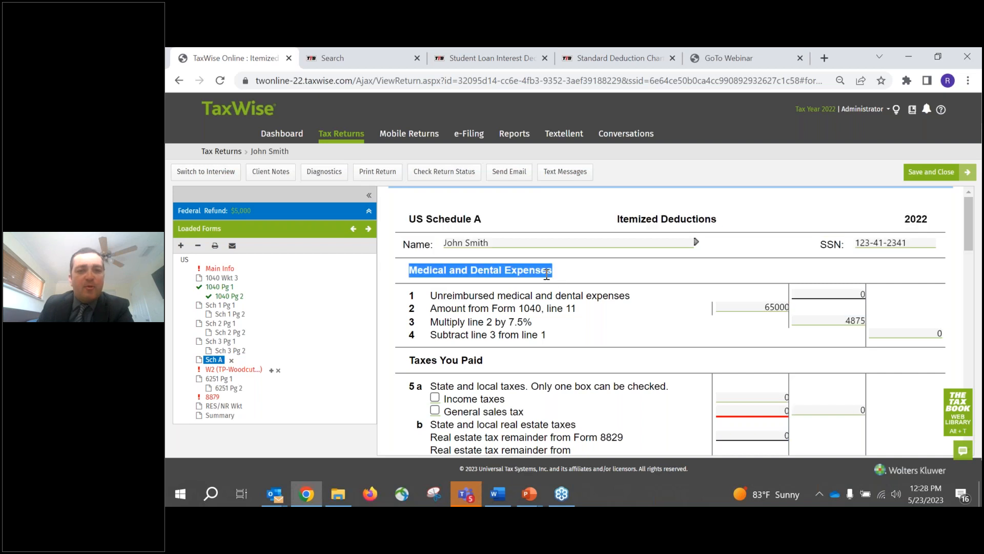
left_click(546, 276)
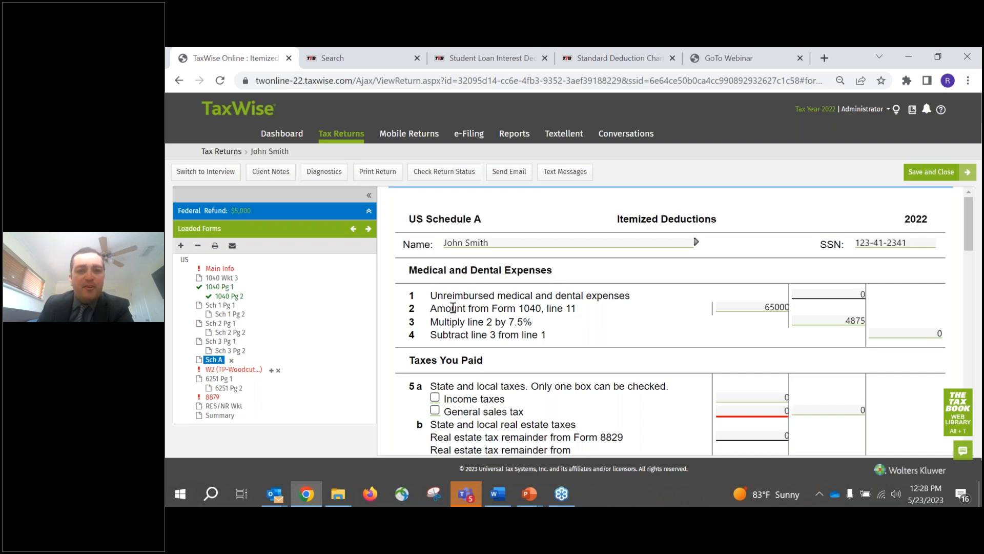
scroll(413, 361, "down", 6)
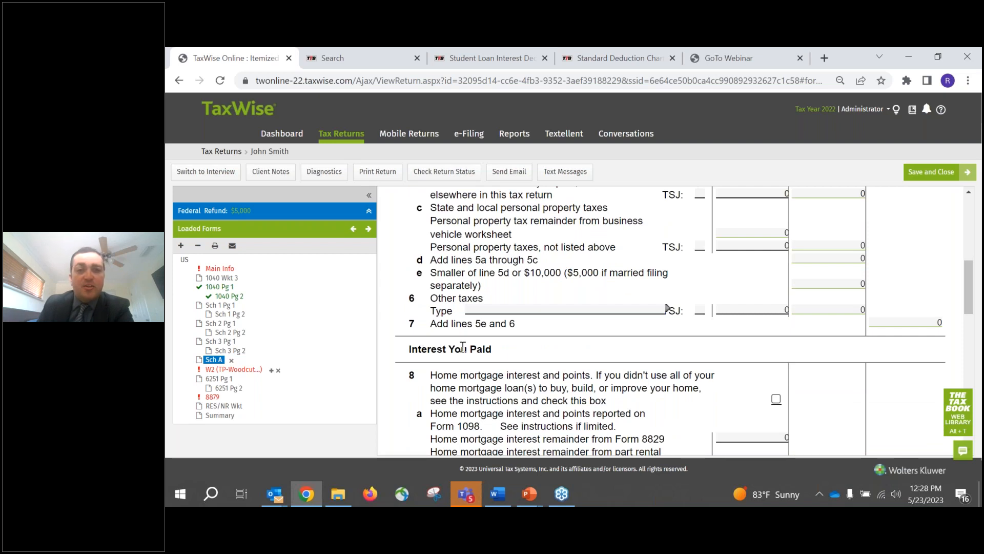
scroll(485, 312, "up", 5)
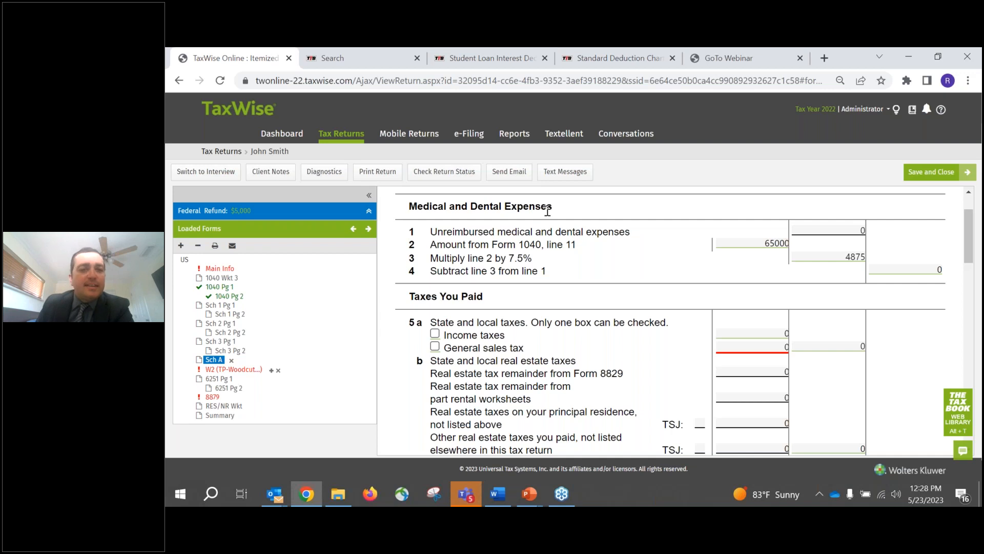
left_click(767, 243)
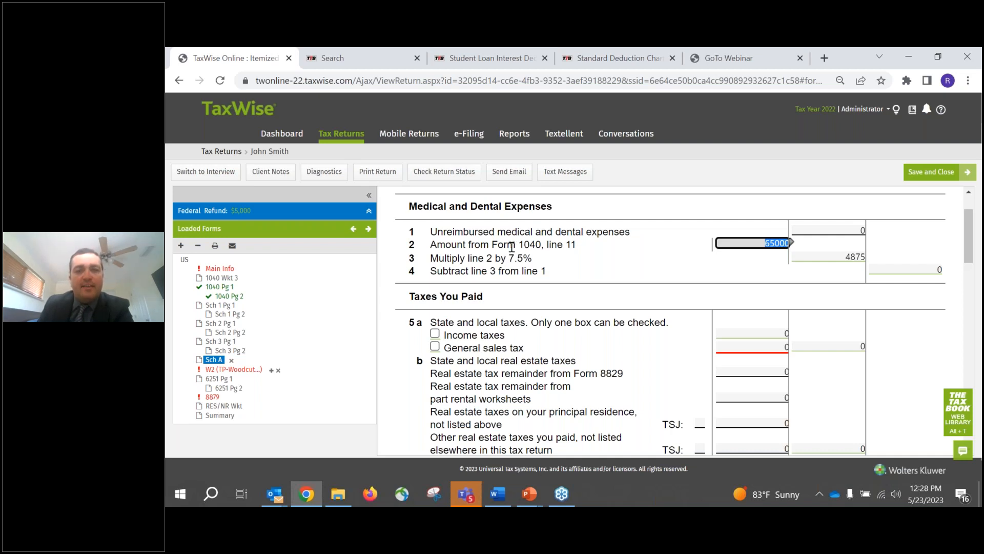
- Try 4000 as unreimbursed medical and dental expenses against the 7.5% threshold on Schedule A, and clear the entry
left_click(820, 231)
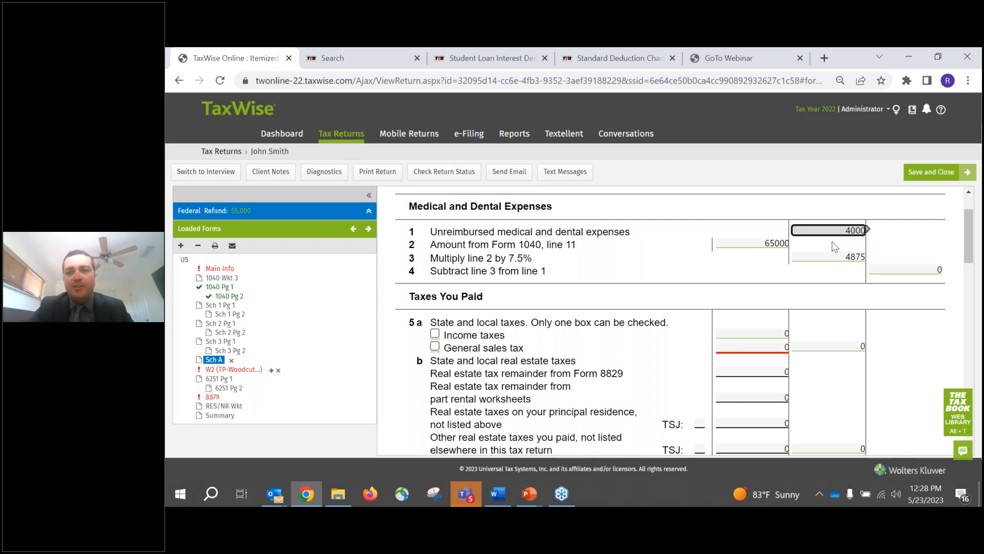
key("Tab")
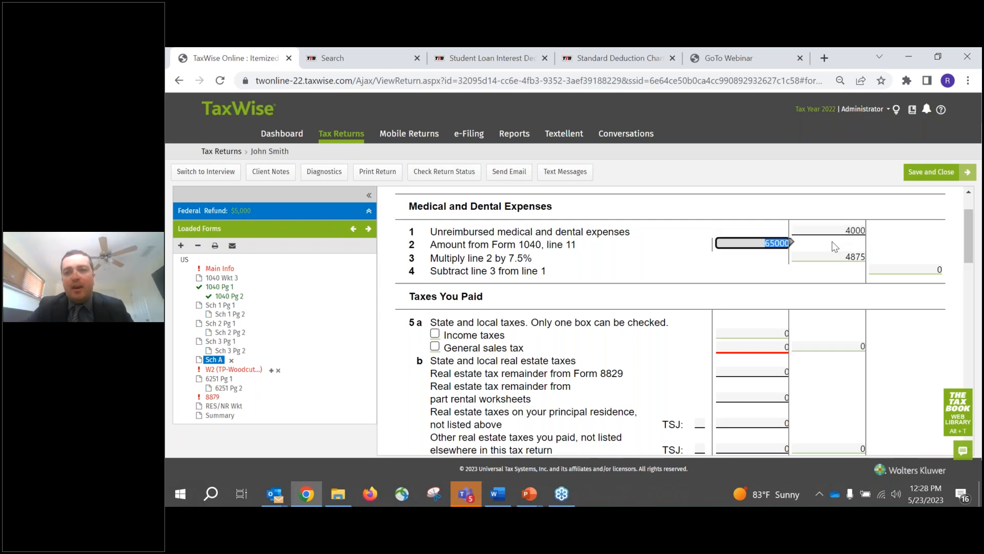
left_click(902, 268)
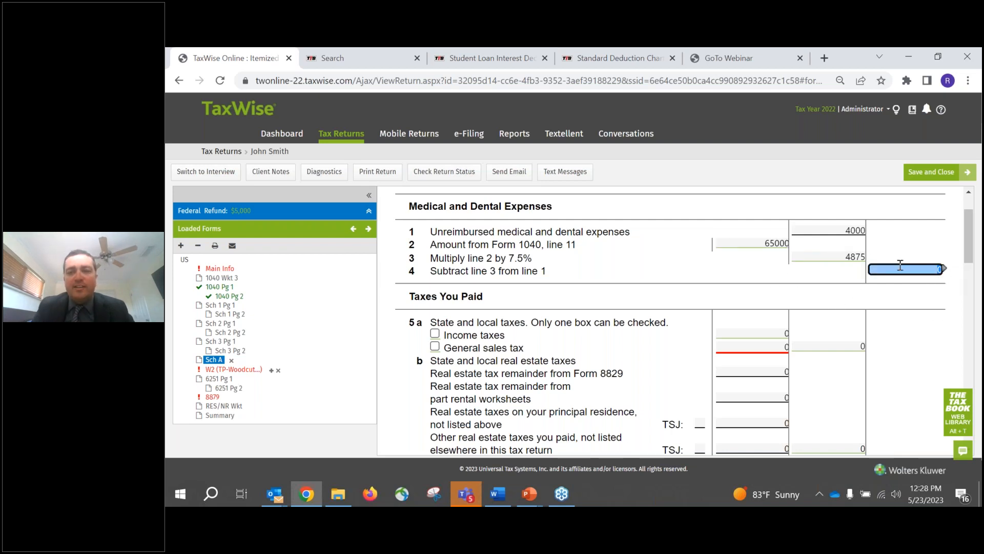
left_click(836, 233)
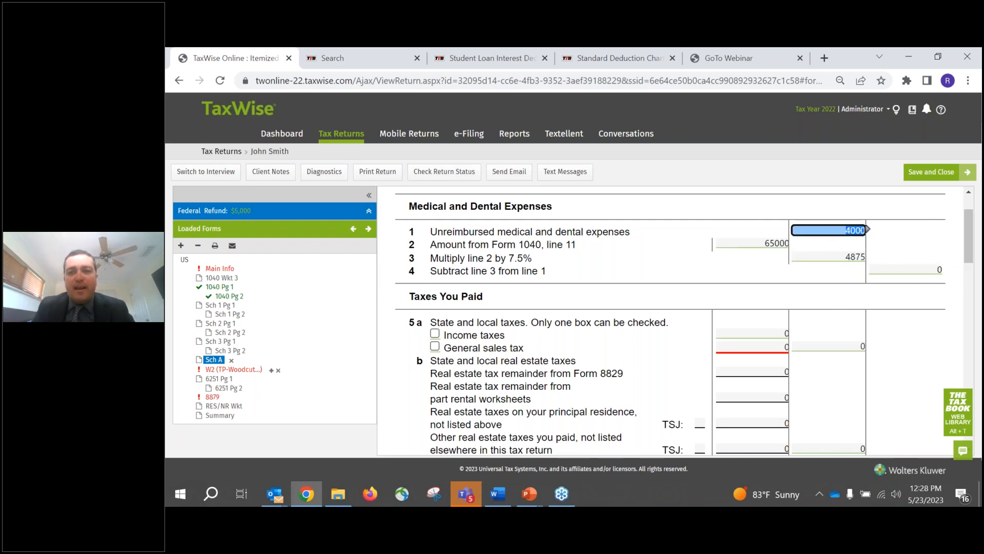
left_click(837, 257)
left_click(840, 257)
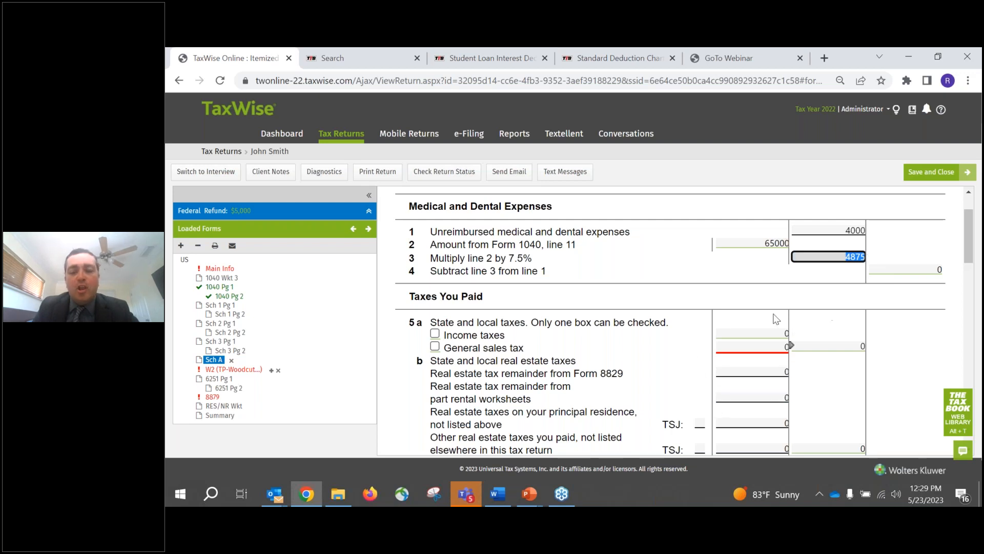
left_click(815, 229)
key("Delete")
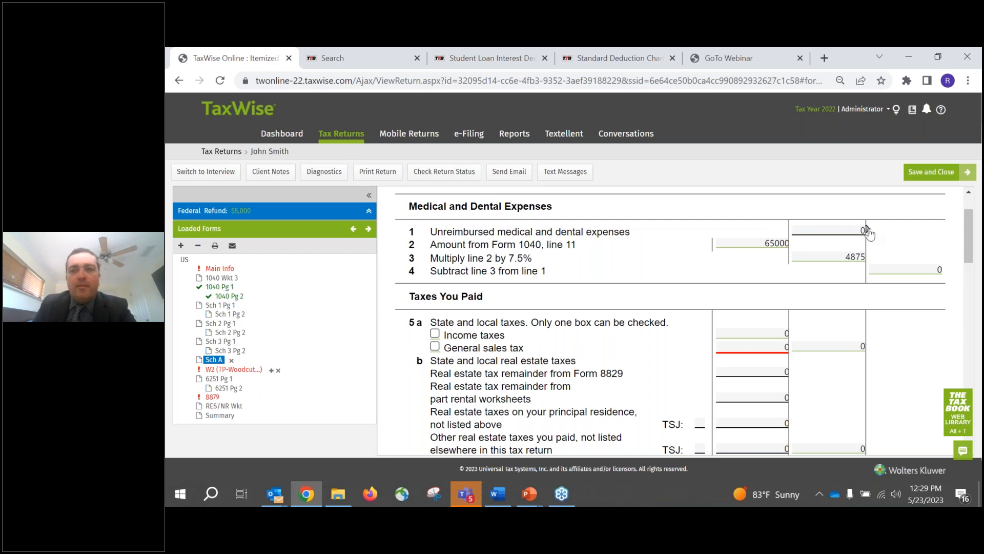
- Link Schedule A's unreimbursed medical and dental expenses line to a new A Detail - Itemized Deduction Detail Worksheet
left_click(853, 231)
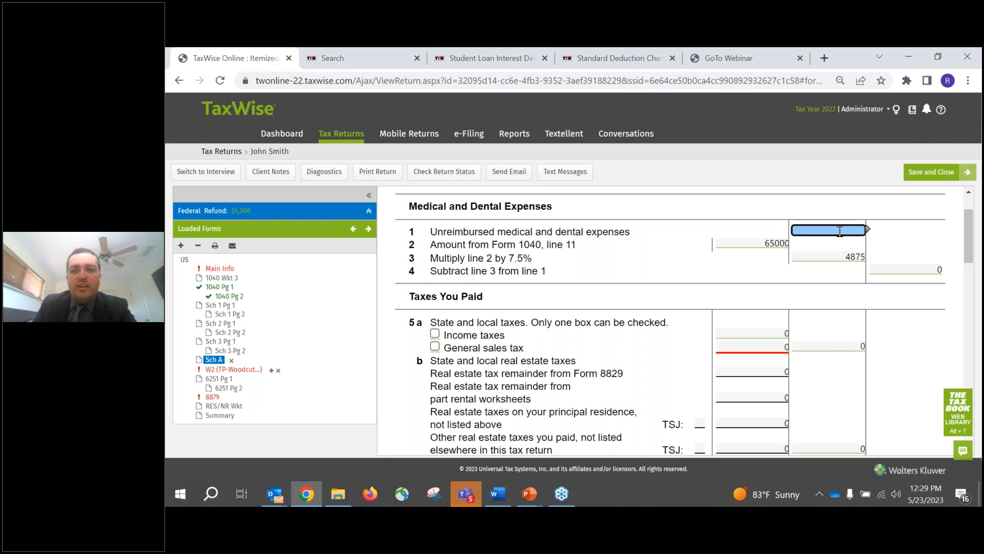
left_click(868, 229)
left_click(867, 232)
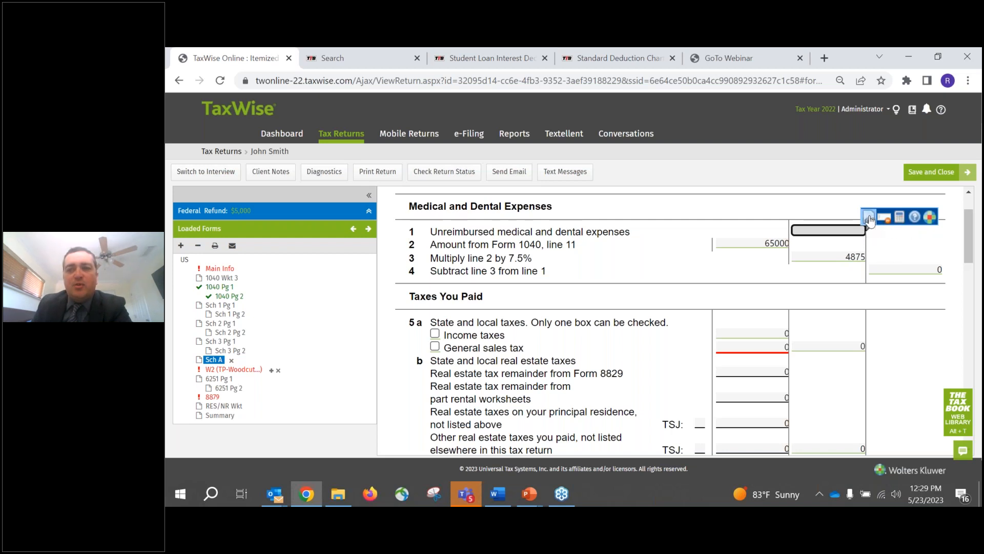
left_click(869, 218)
left_click(545, 274)
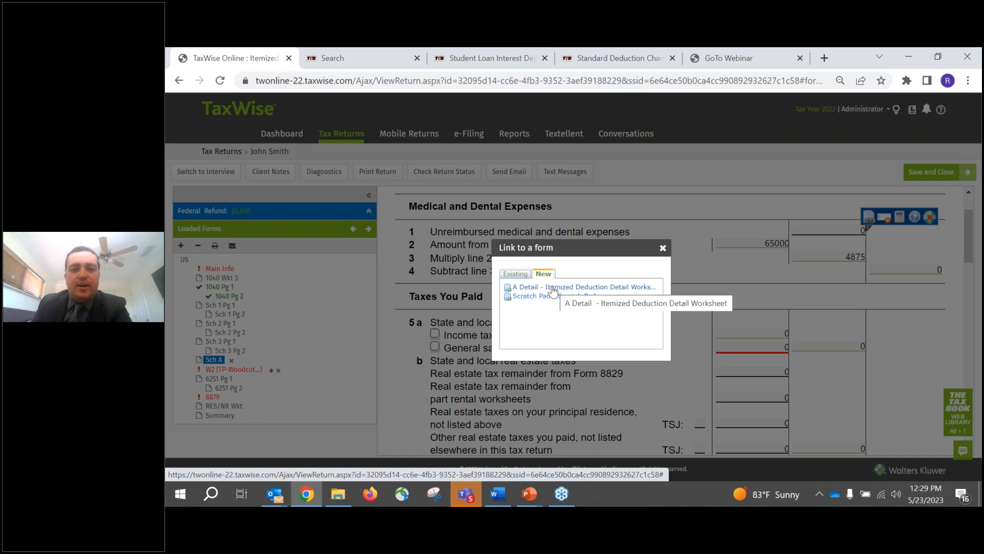
left_click(553, 287)
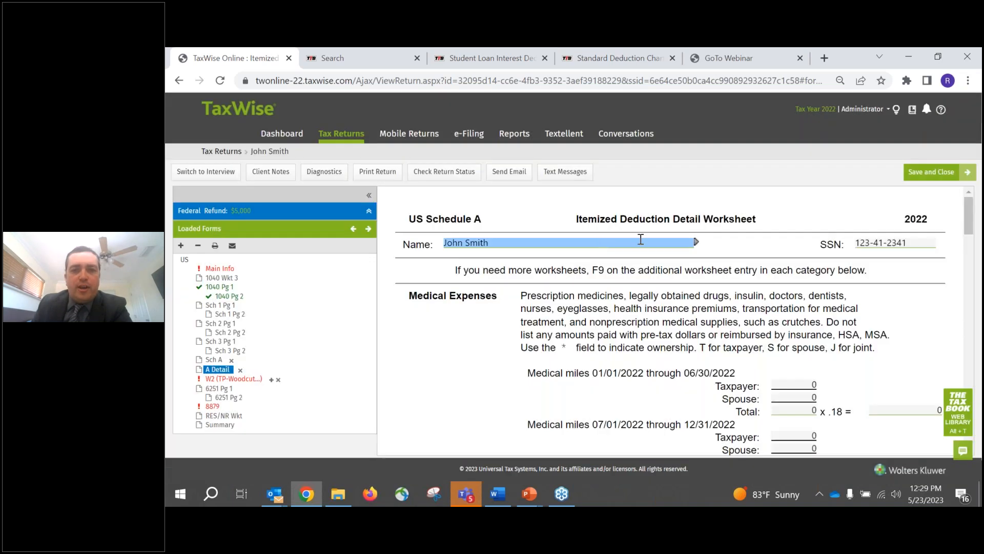
- Examine the worksheet's medical miles, insurance premiums, long-term care and other medical expenses sections
scroll(638, 237, "down", 4)
scroll(634, 235, "down", 2)
scroll(627, 238, "up", 2)
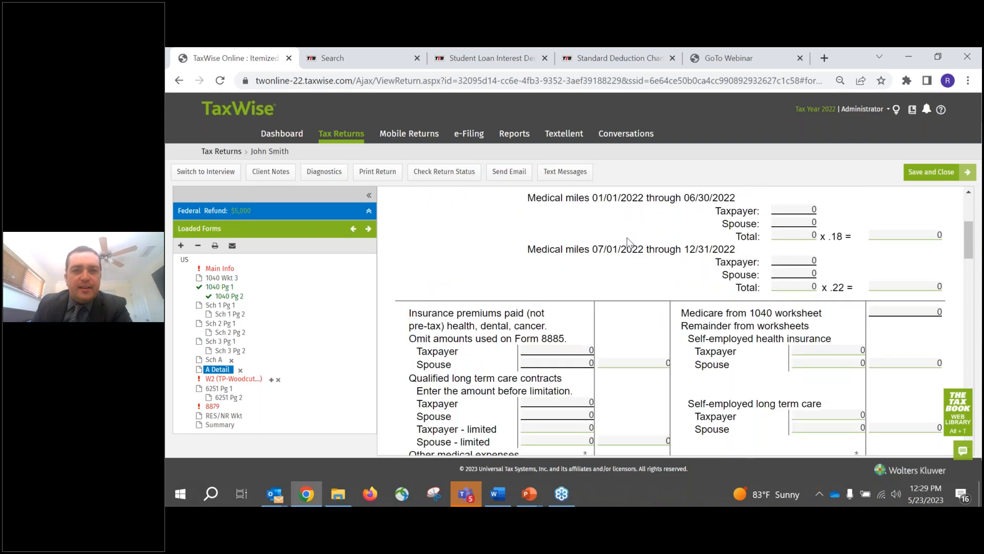
scroll(627, 238, "up", 1)
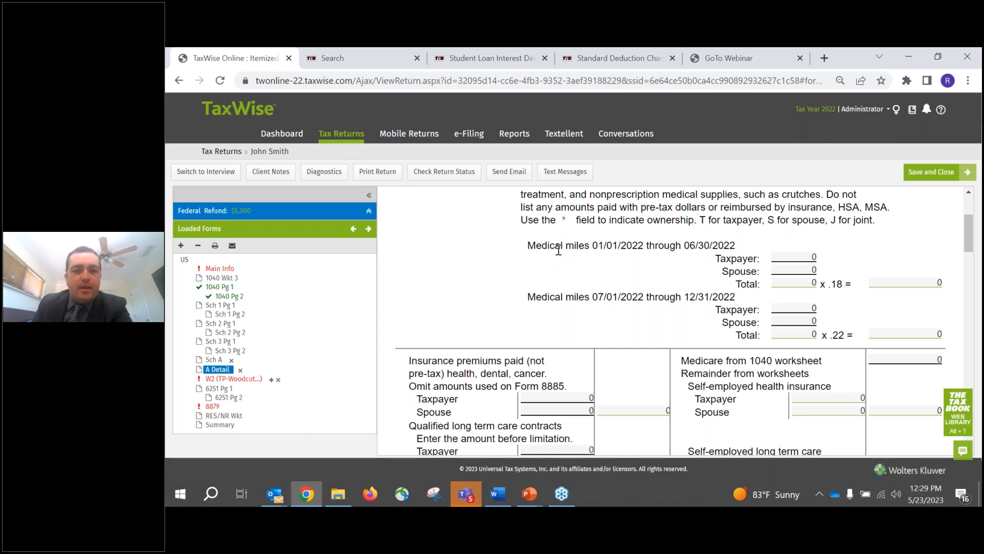
scroll(563, 249, "down", 1)
scroll(561, 246, "down", 2)
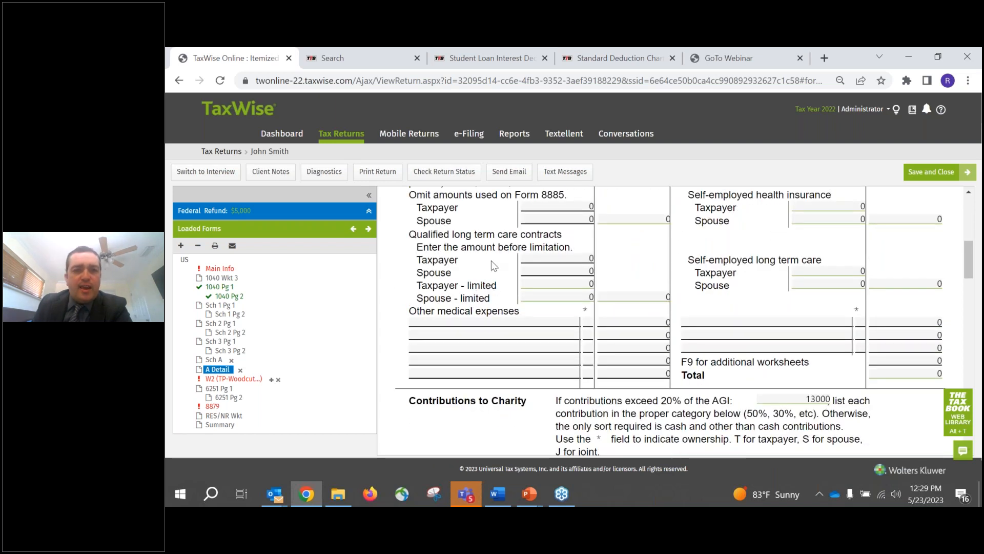
- Enter "Doctor Visits" with an amount of 2000 as the first other medical expense on the worksheet
scroll(492, 261, "up", 1)
left_click(476, 386)
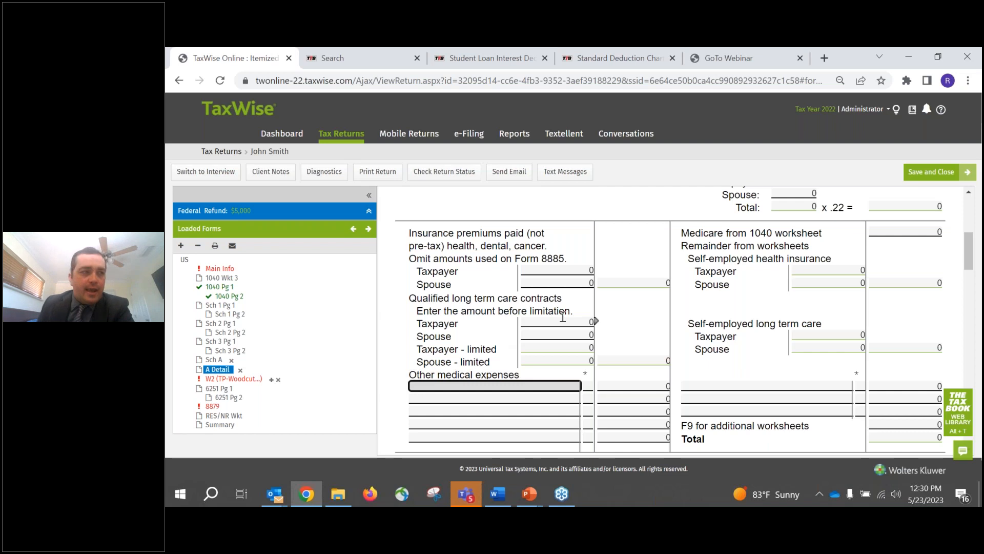
type("Doctor Visits")
key("Tab")
key("Tab")
type("2000")
key("Tab")
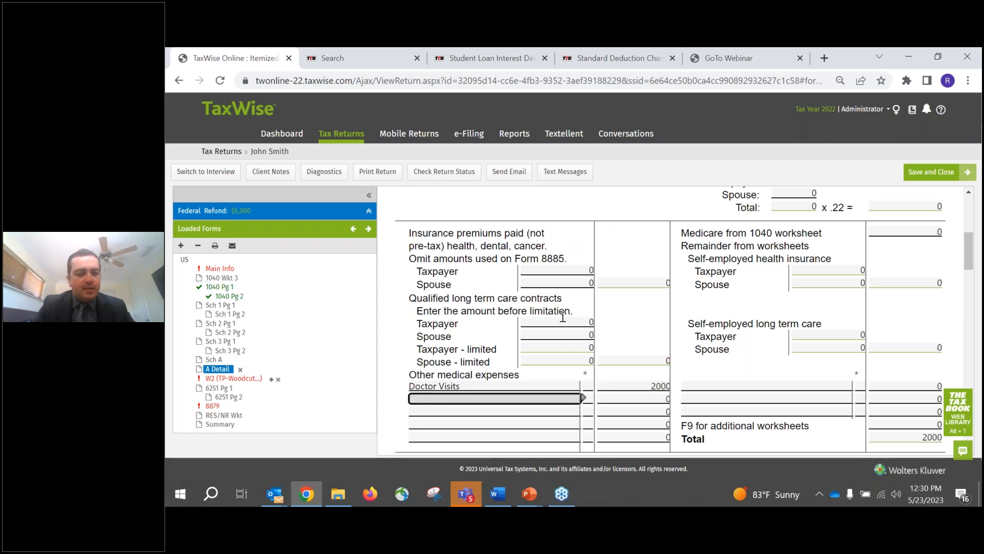
- Add "Dental & Vision Care" with an amount of 1500 as the second other medical expense
type("Dental")
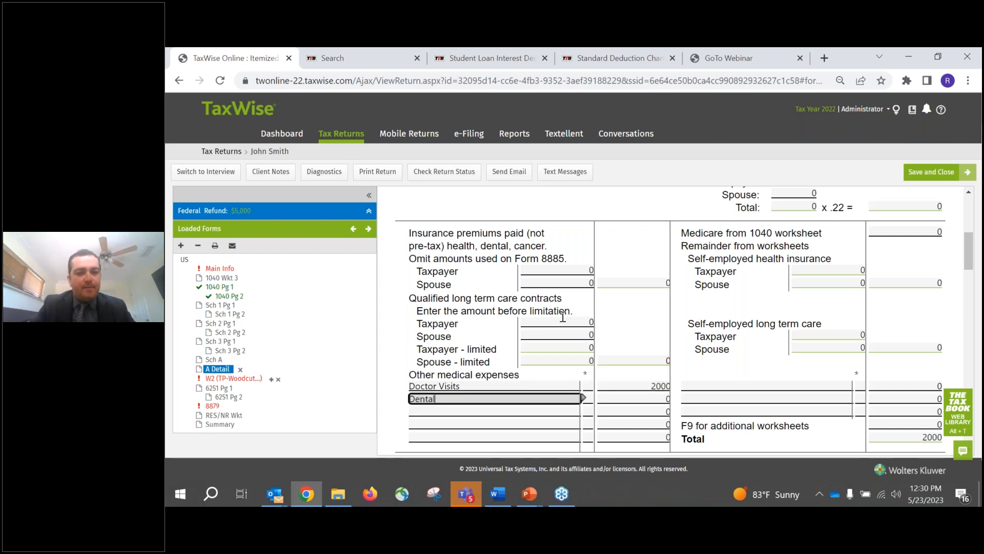
type(" & Vision")
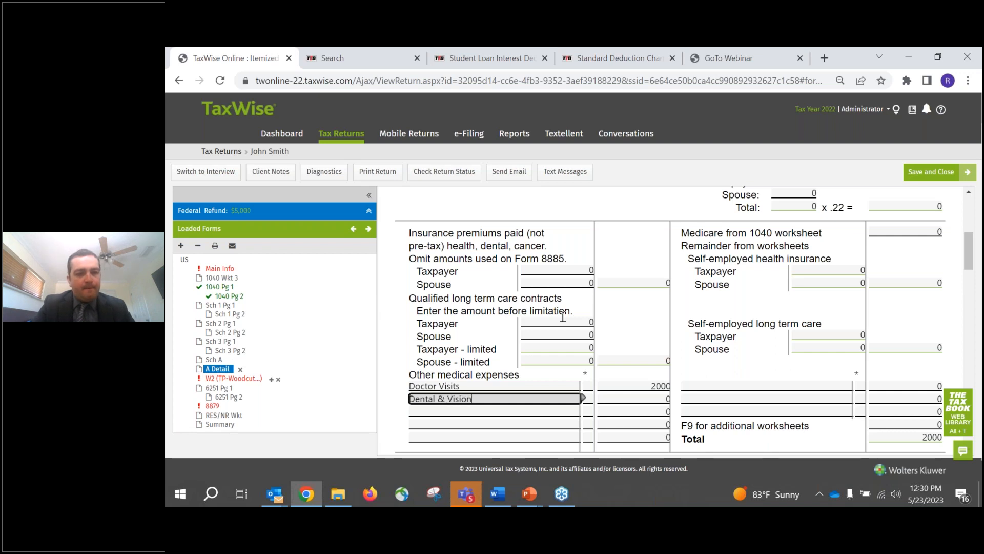
type(" Care")
key("Tab")
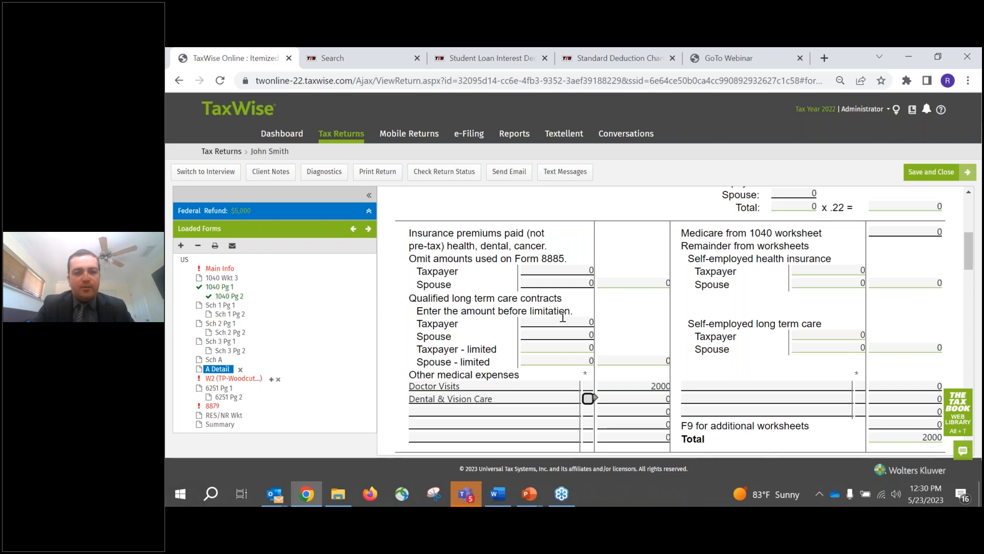
key("Tab")
type("1500")
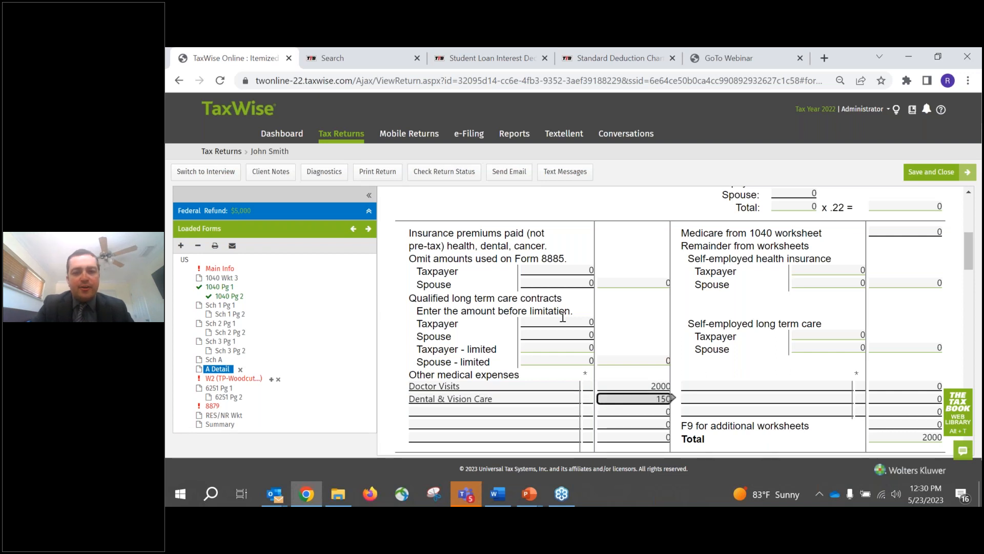
key("Tab")
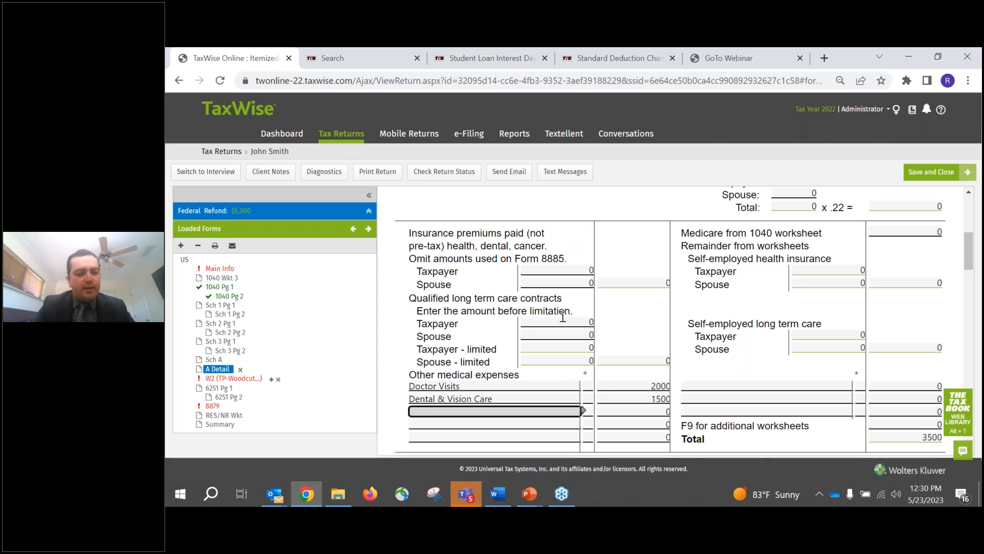
- Add "Prescriptions" with an amount of 5000 as the third other medical expense
type("Prescriptions")
key("Tab")
key("Tab")
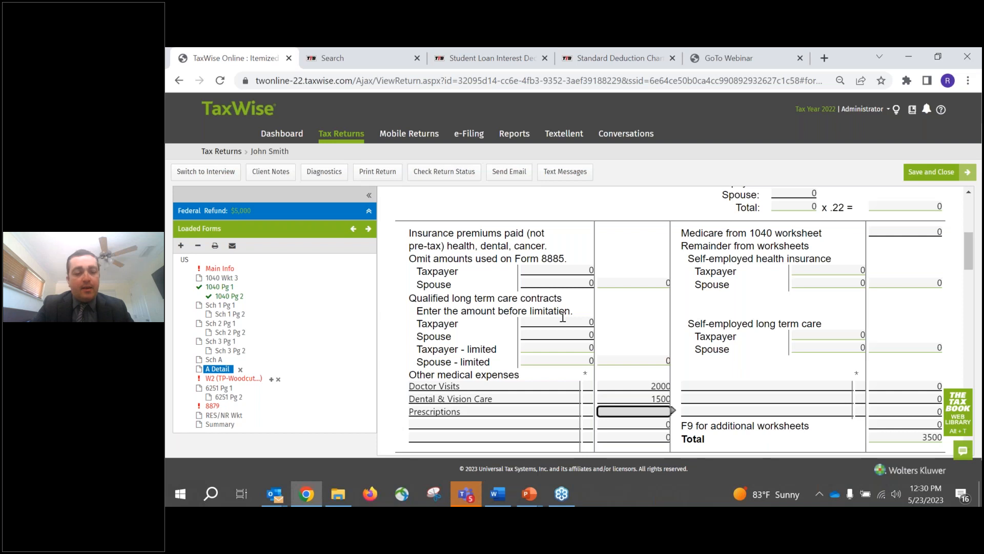
type("5000")
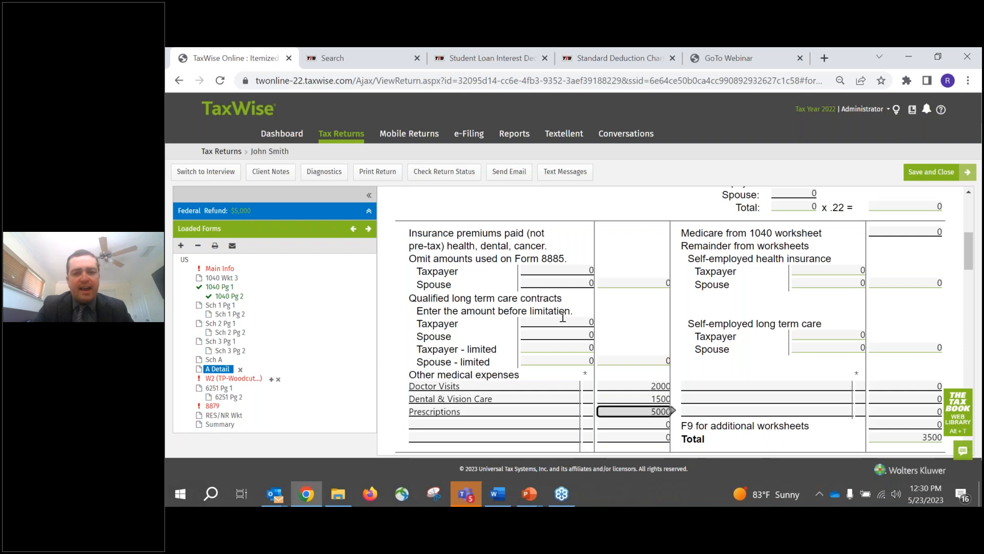
key("Tab")
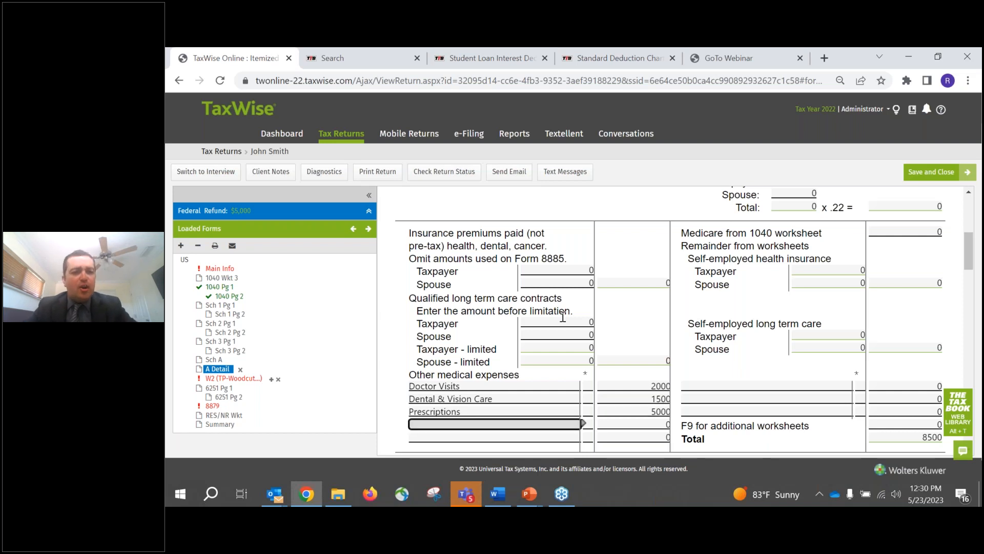
- Add "ER Visit" with an amount of 4000 as the fourth other medical expense
type("ER Visit")
key("Tab")
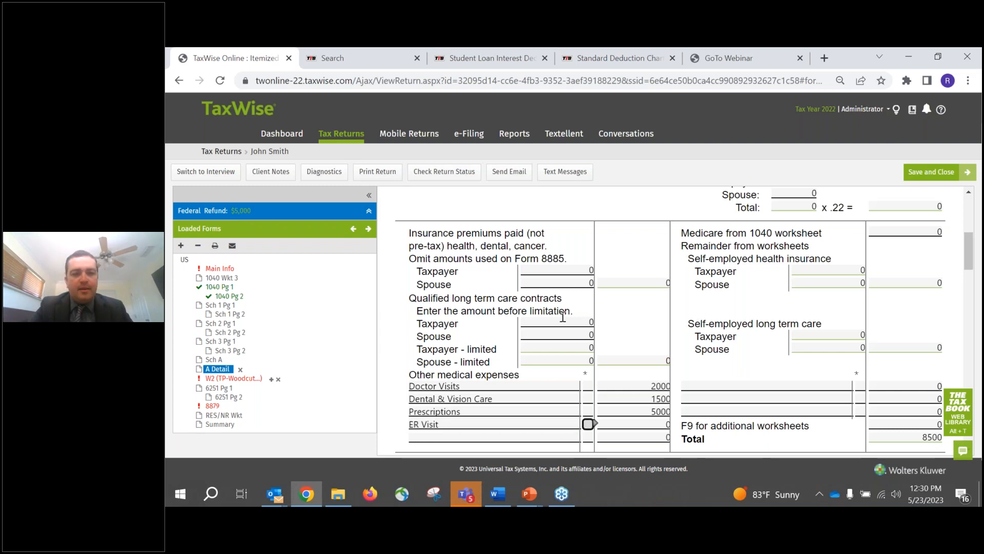
key("Tab")
type("4000")
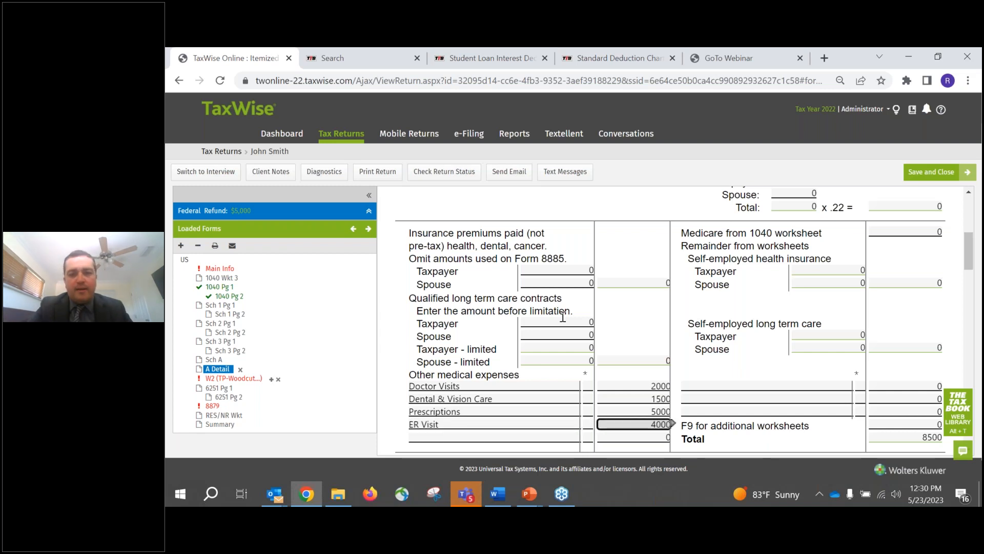
key("Tab")
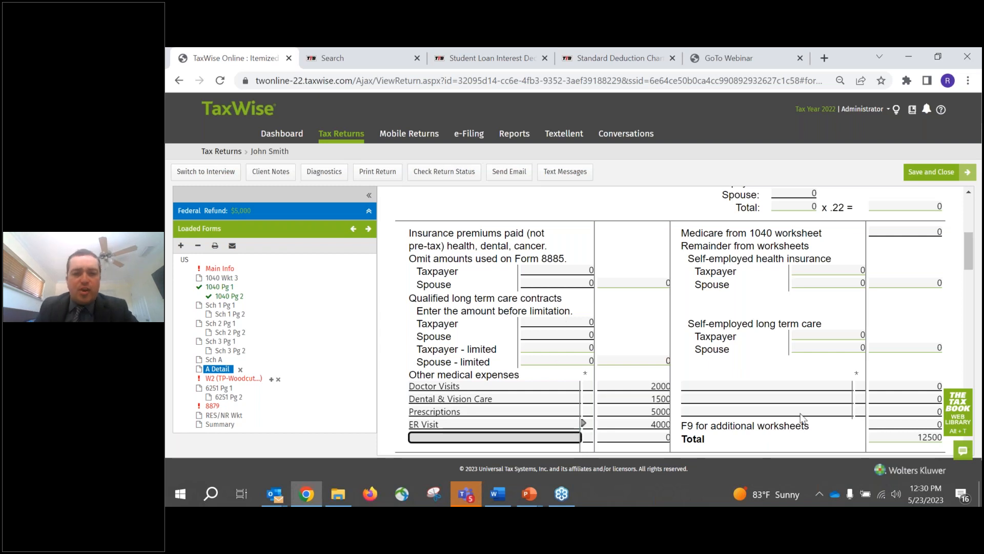
- Review the other medical expense amounts and examine the worksheet's medical miles section and its date ranges
left_click(635, 398)
left_click(639, 411)
left_click(639, 425)
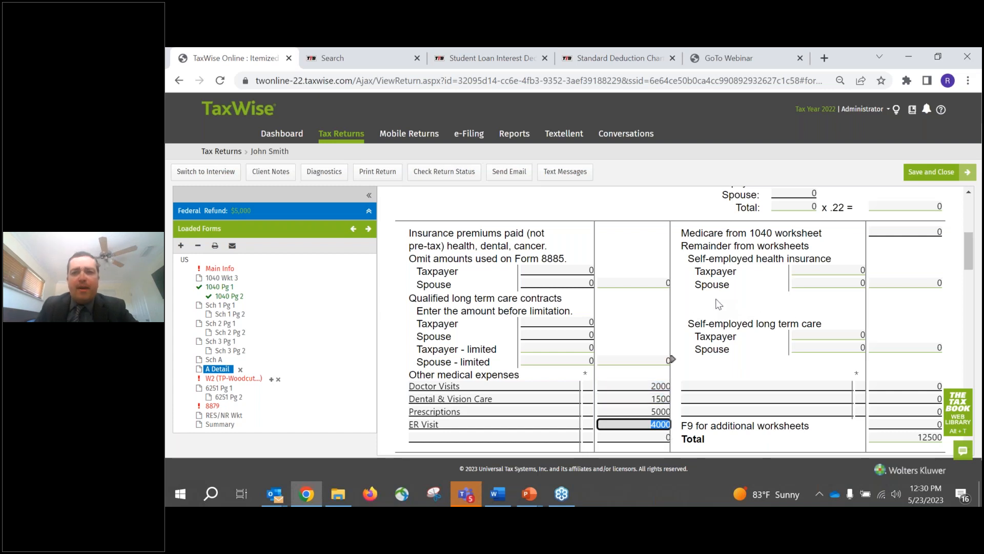
scroll(730, 304, "up", 3)
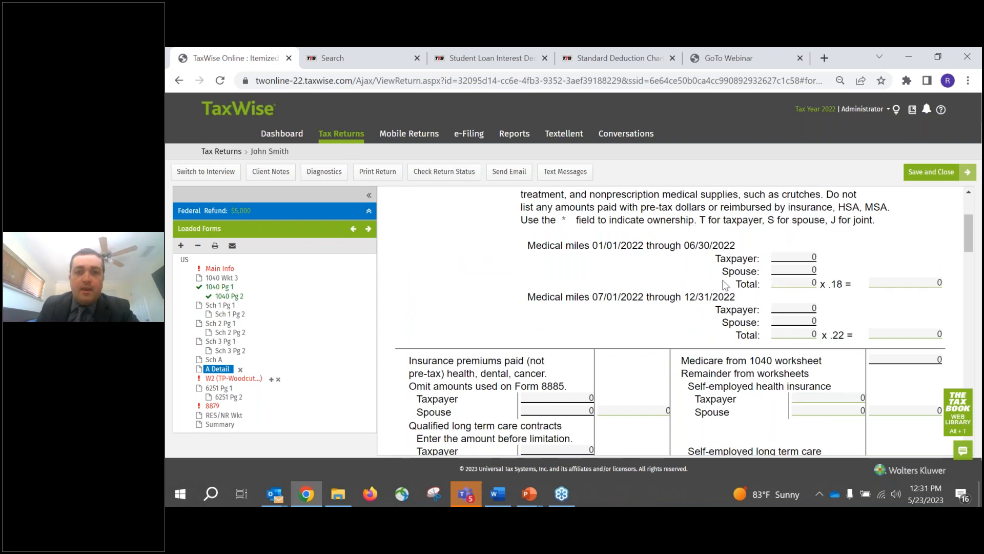
scroll(726, 288, "up", 2)
left_click_drag(529, 310, 591, 312)
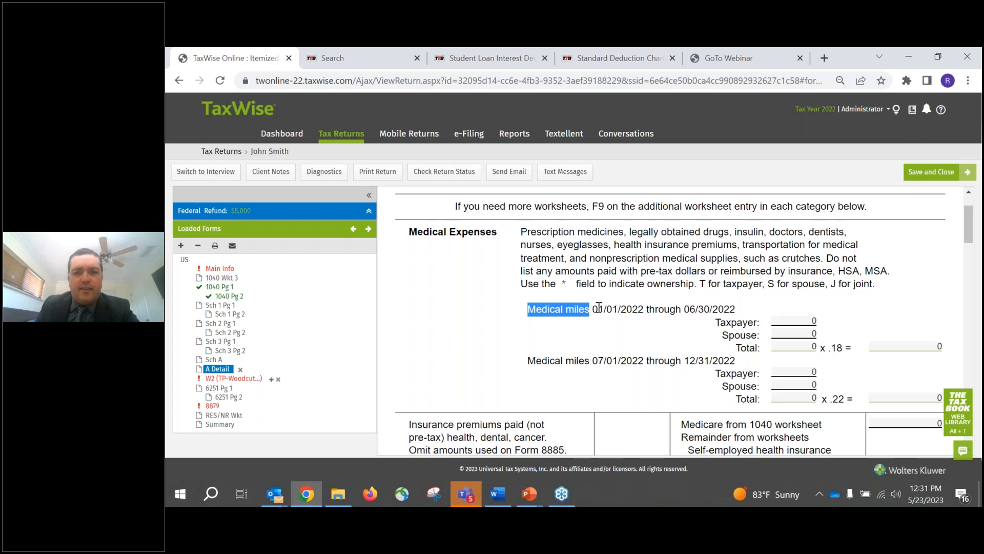
left_click_drag(593, 308, 670, 332)
left_click(686, 309)
left_click(610, 346)
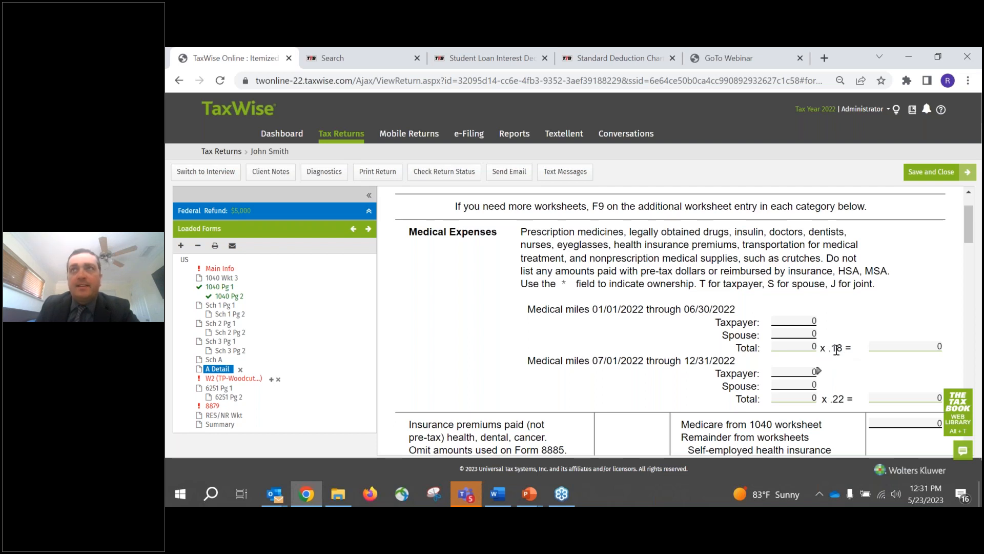
- Enter medical miles for 01/01/2022 through 06/30/2022: 250 for the taxpayer and 100 for the spouse
left_click(806, 322)
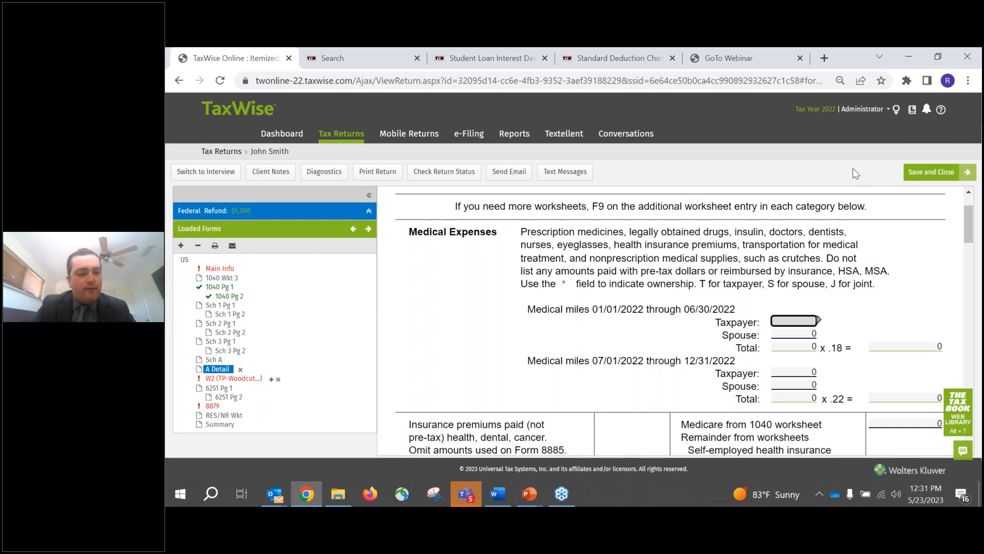
type("250")
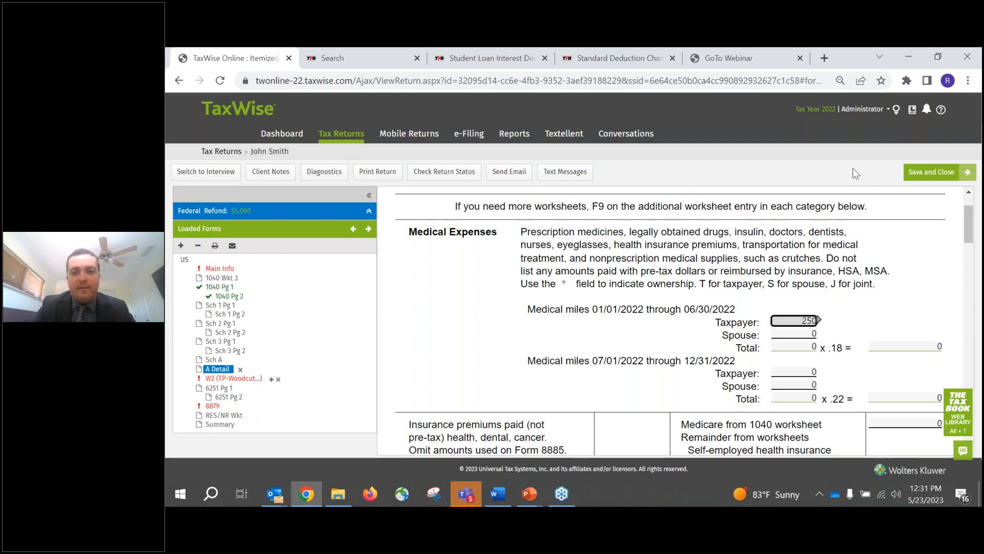
key("Return")
type("100")
key("Return")
key("Return")
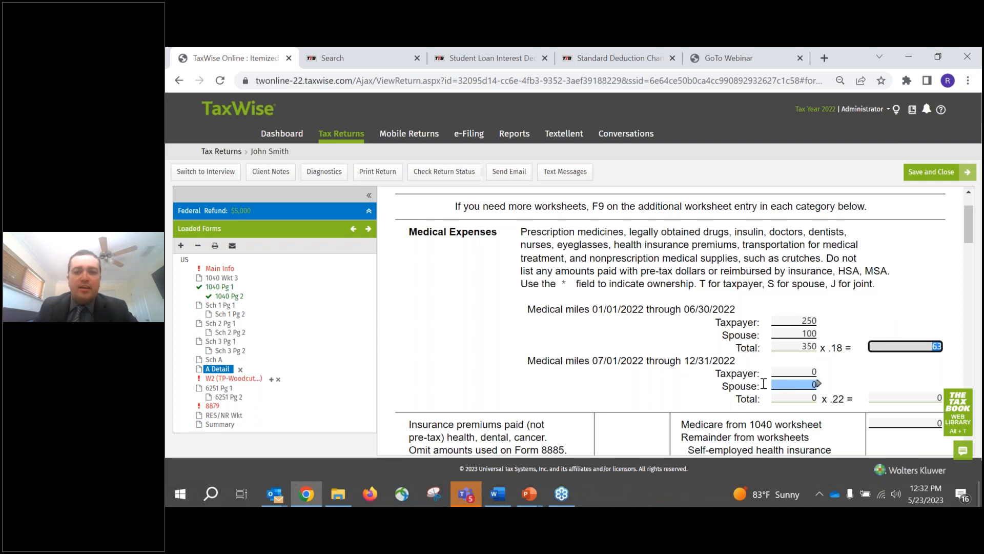
- Switch to Calculator and compute 100 × 7 × 6 for the taxpayer's second-half medical miles
left_click(804, 371)
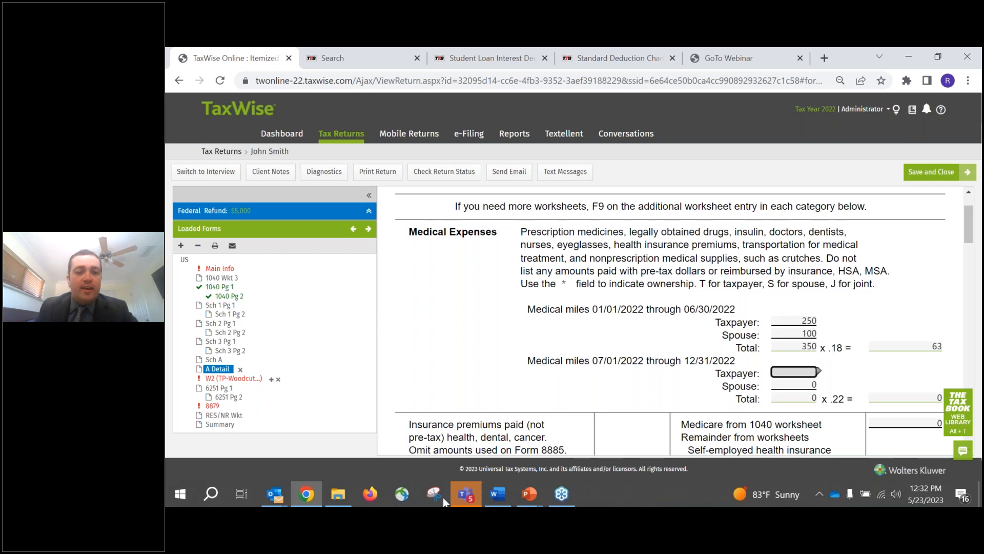
left_click(184, 495)
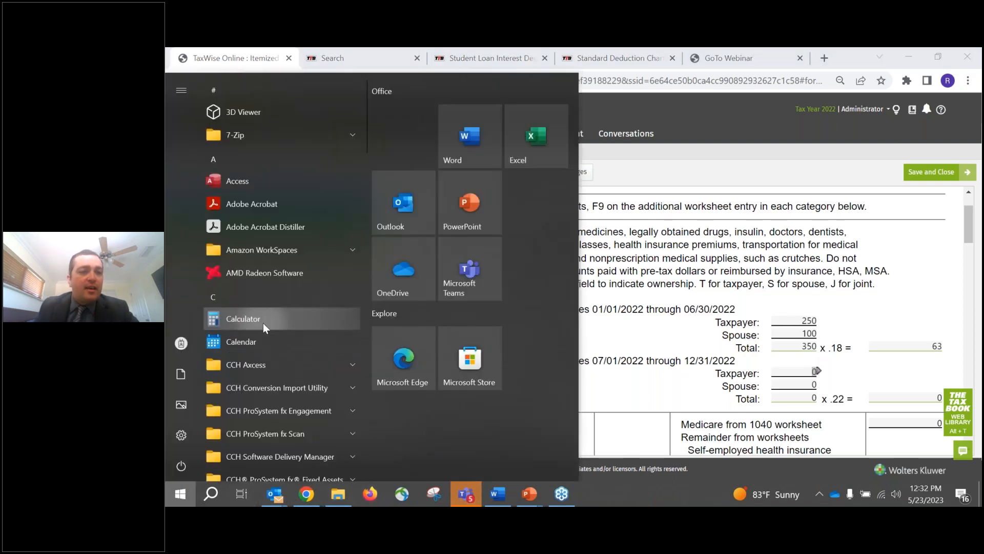
left_click(272, 327)
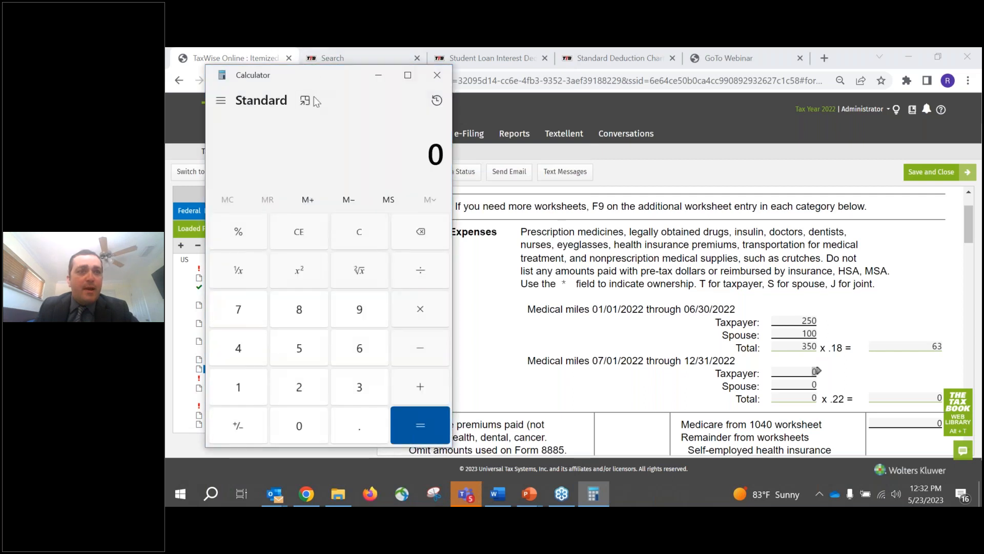
left_click(241, 387)
left_click(289, 426)
left_click(289, 425)
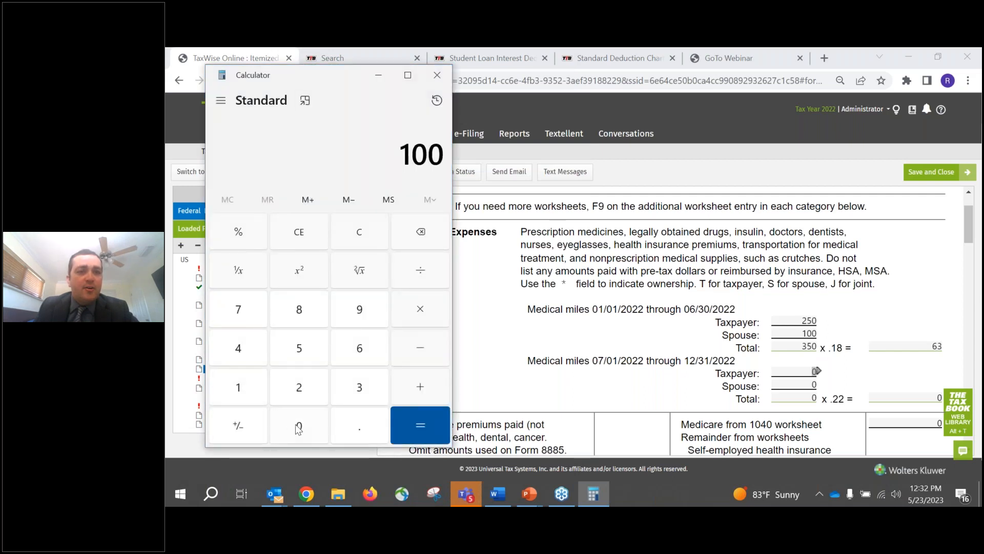
left_click(421, 310)
left_click(240, 315)
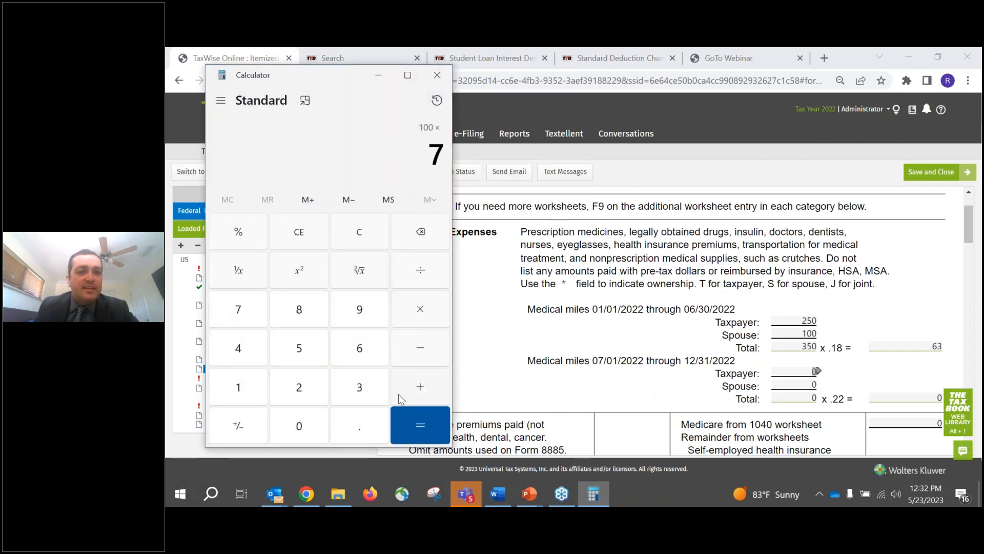
left_click(411, 422)
left_click(419, 313)
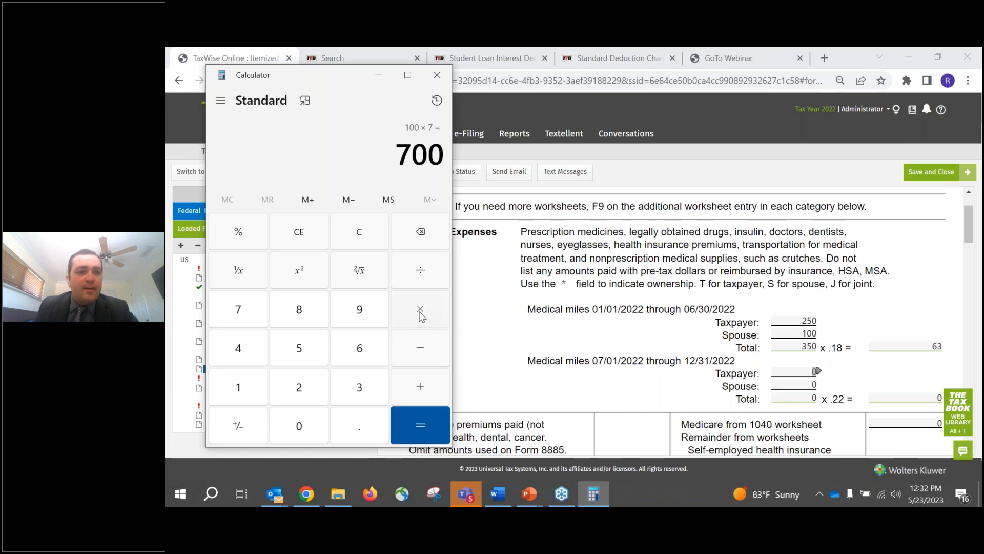
key("6")
left_click(428, 417)
left_click_drag(373, 154, 446, 155)
- Back in the TaxWise worksheet, enter 4200 taxpayer medical miles for 07/01/2022 through 12/31/2022
left_click(816, 370)
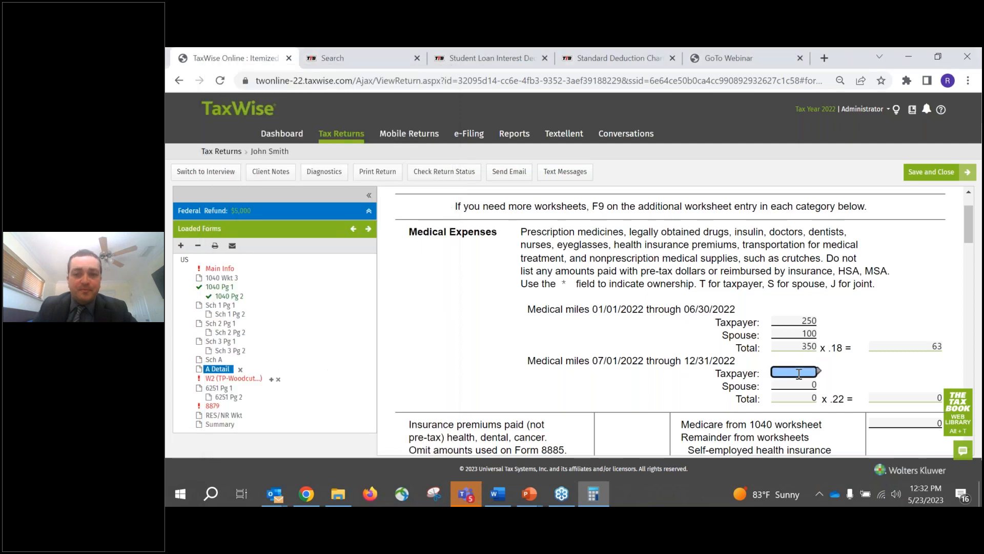
type("4200")
key("Tab")
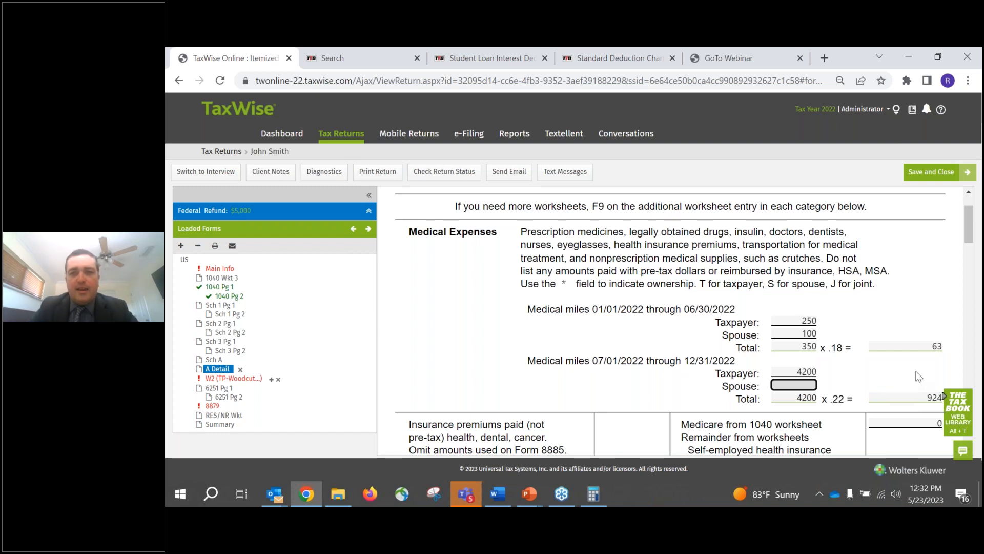
- Check the deduction amounts calculated for both medical mileage periods and the worksheet's total medical expenses
left_click(935, 346)
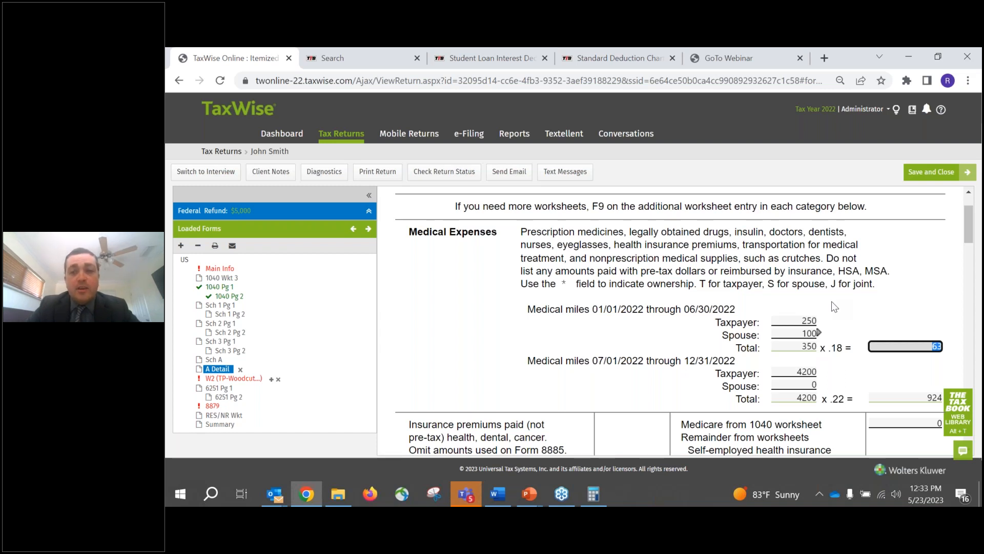
scroll(903, 347, "down", 1)
left_click(902, 336)
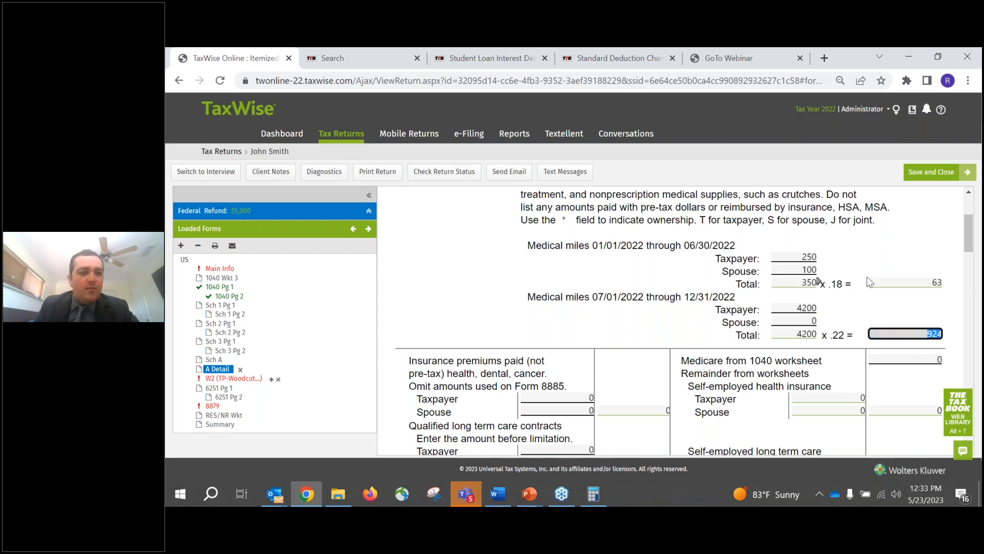
left_click(911, 283)
left_click(902, 333)
scroll(612, 319, "down", 4)
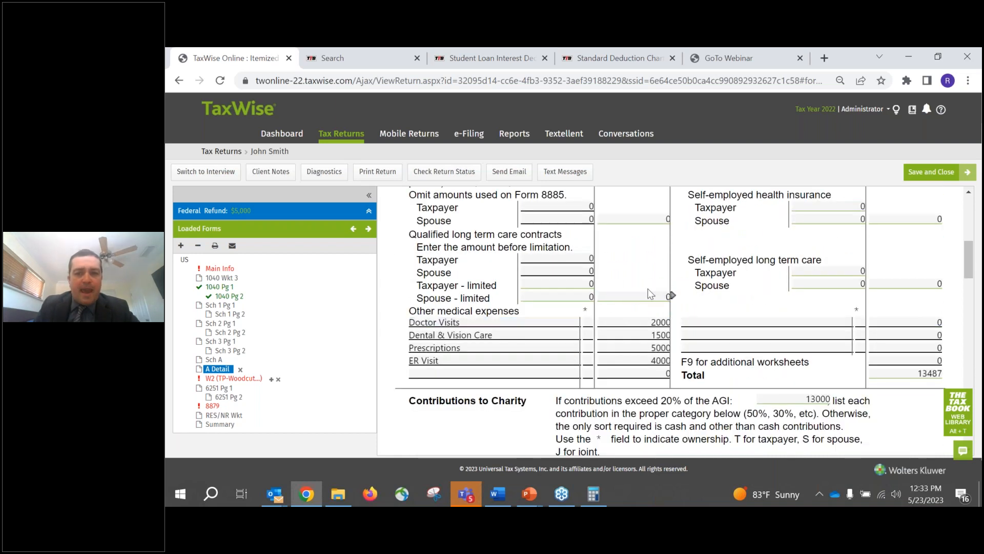
left_click(906, 372)
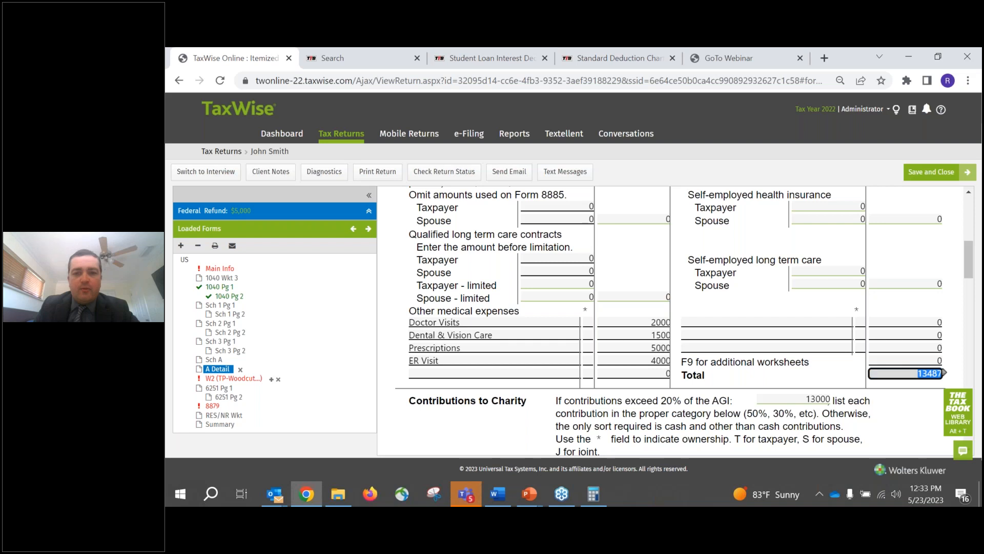
- Open Schedule A and check its unreimbursed medical expenses, 7.5% threshold and deductible medical amount on lines 1 to 4
left_click(223, 360)
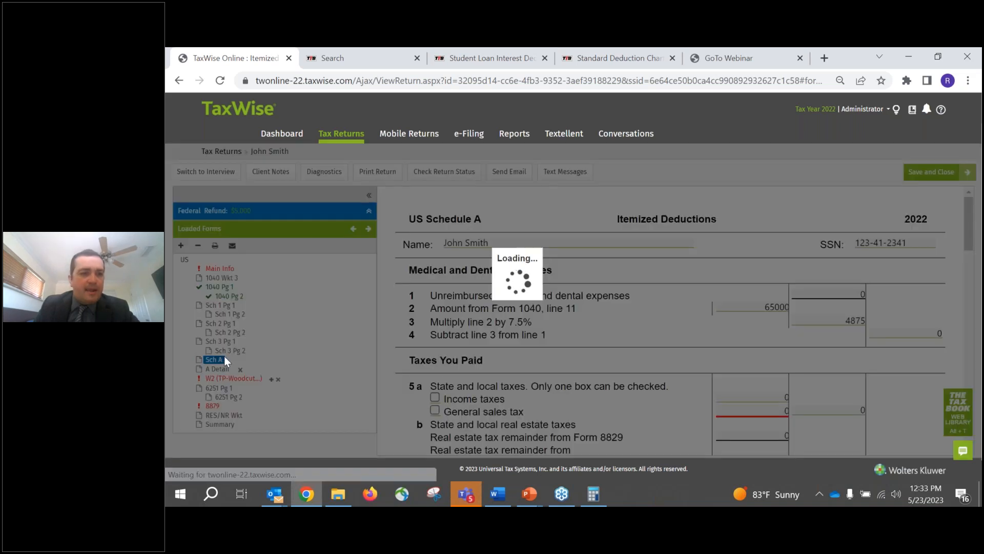
left_click(840, 292)
left_click(836, 293)
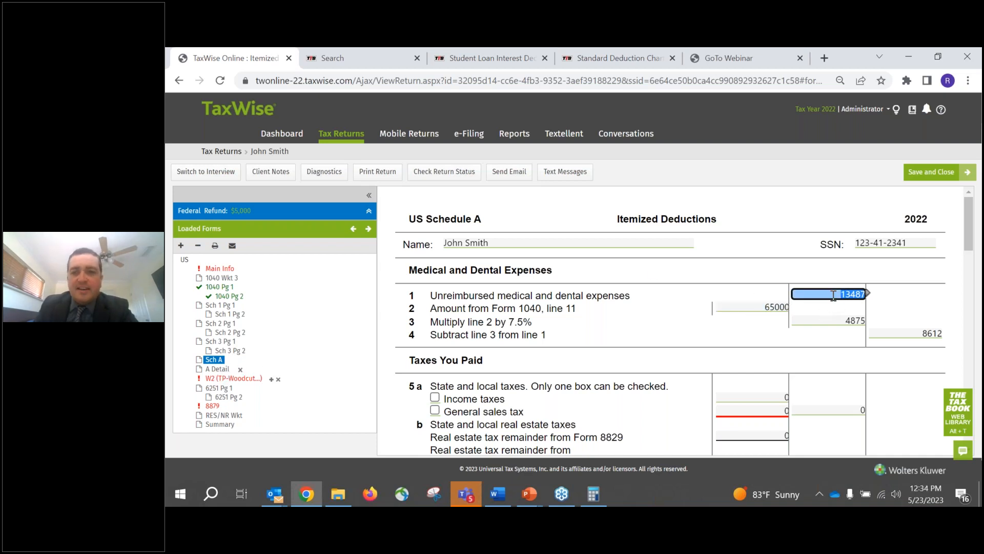
left_click(832, 322)
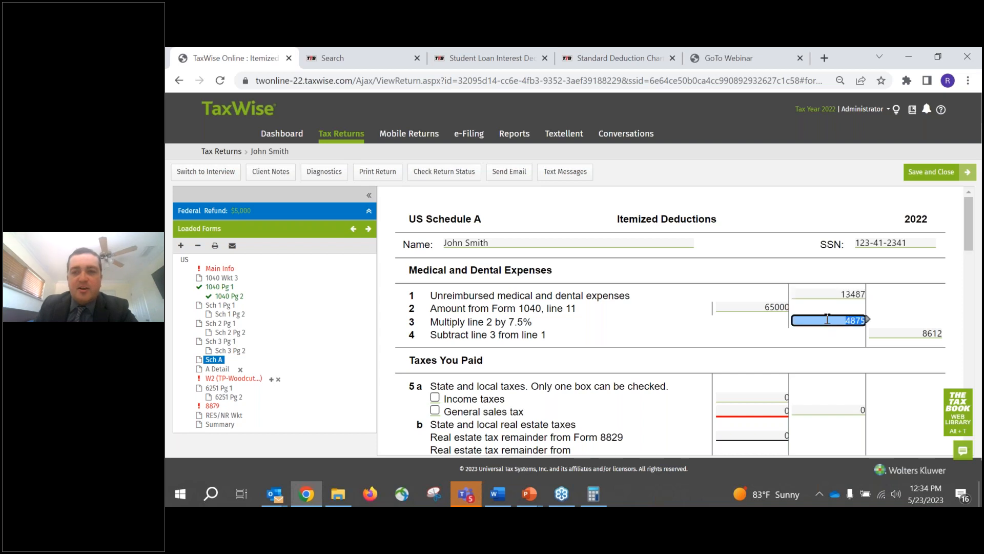
left_click(896, 332)
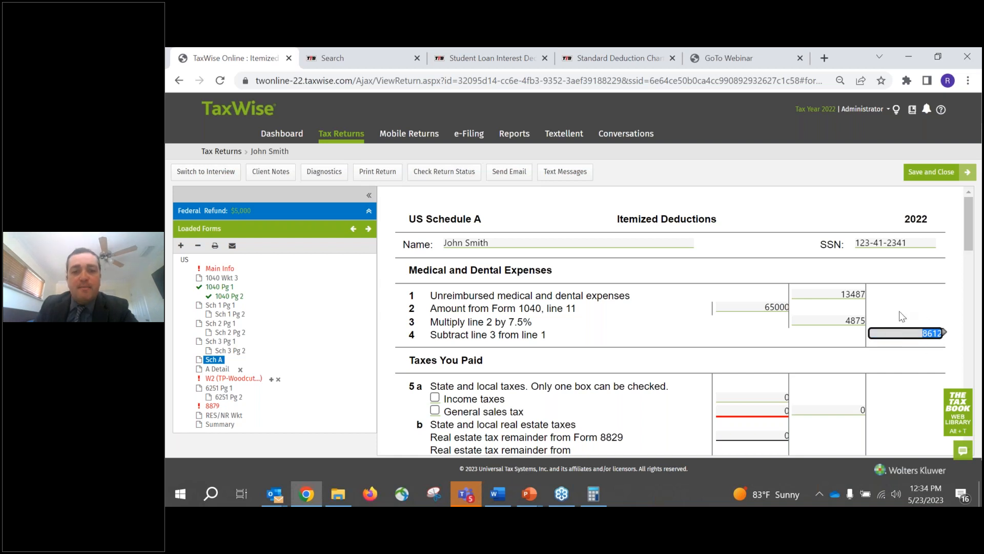
- Switch to the PowerPoint slide show and go back to the Standard Deduction Chart slide to check the 2022 amounts
left_click(529, 494)
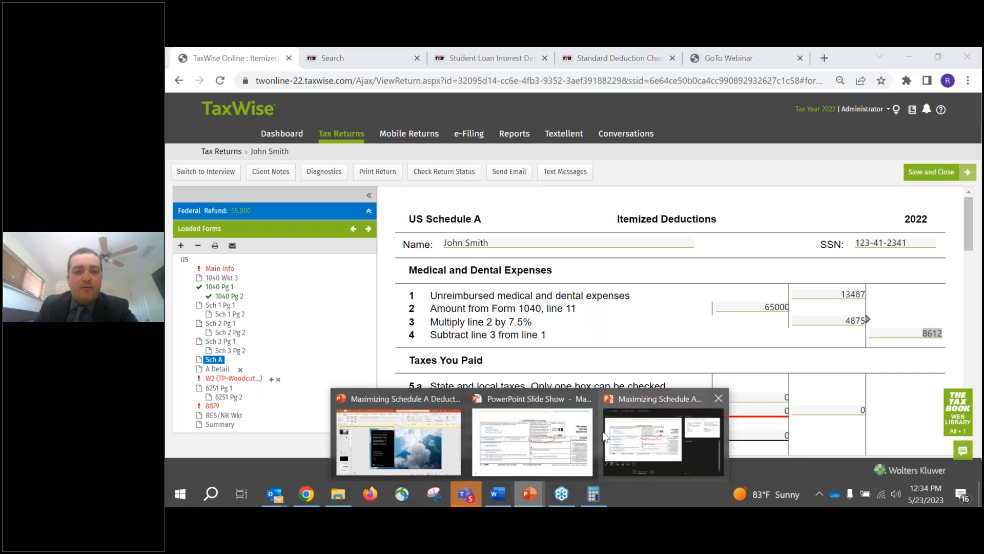
left_click(528, 432)
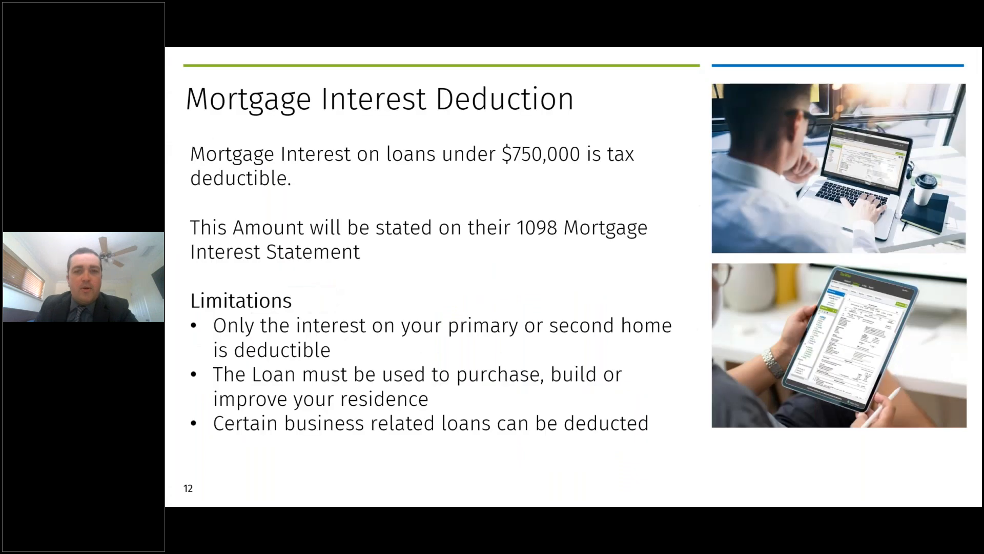
key("Left")
key("Left")
key("Left")
key("Left")
key("Left")
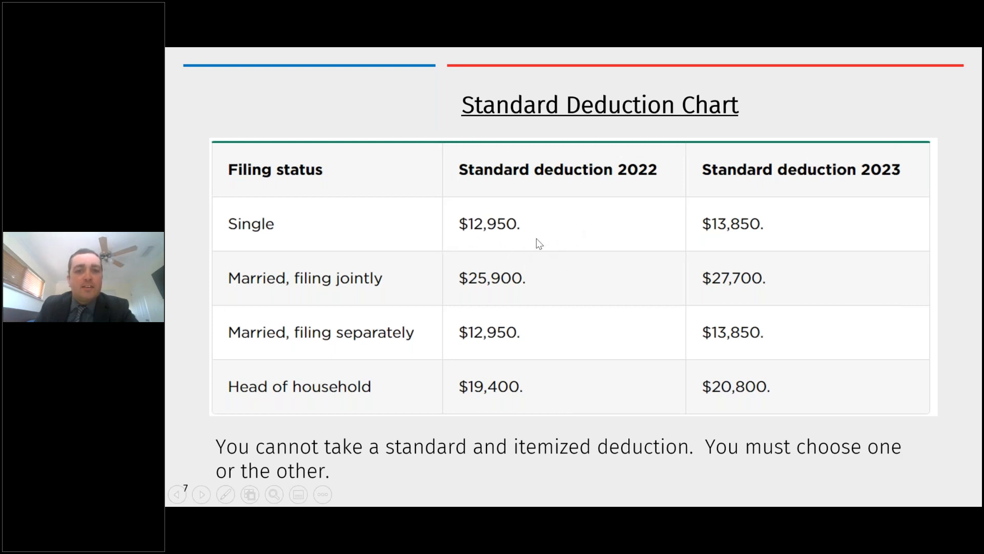
- Return to TaxWise and review the real estate and personal property tax entries under Taxes You Paid on Schedule A
key("alt+Tab")
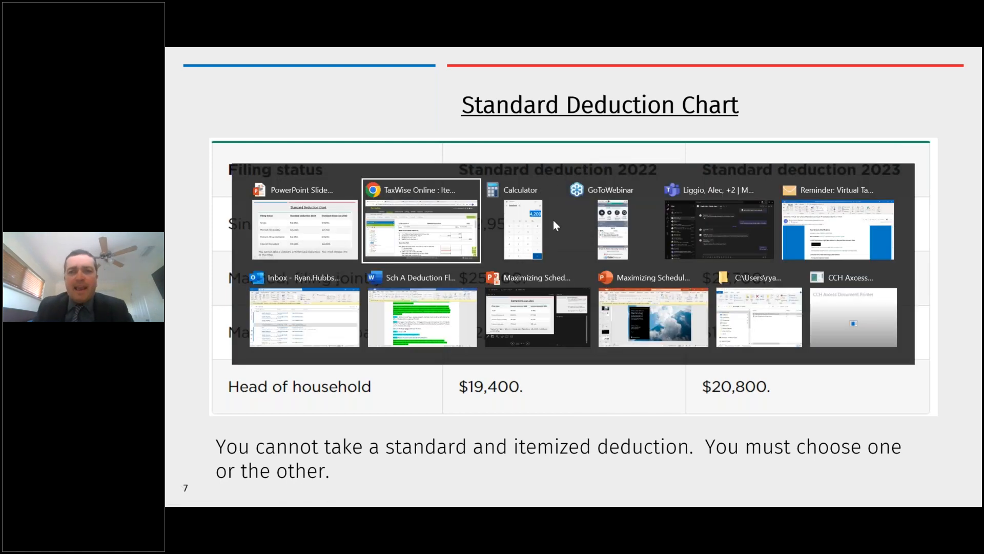
scroll(689, 228, "down", 3)
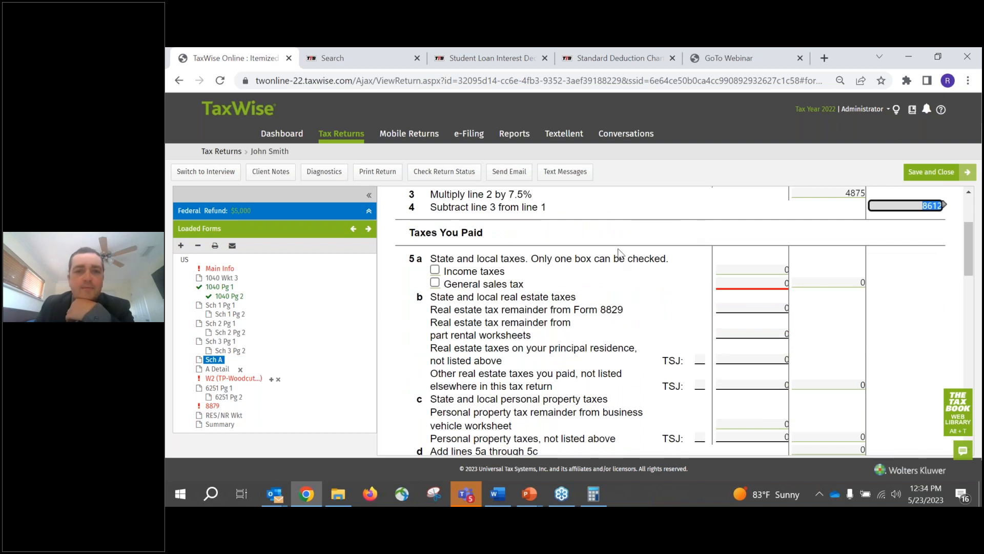
scroll(573, 260, "down", 2)
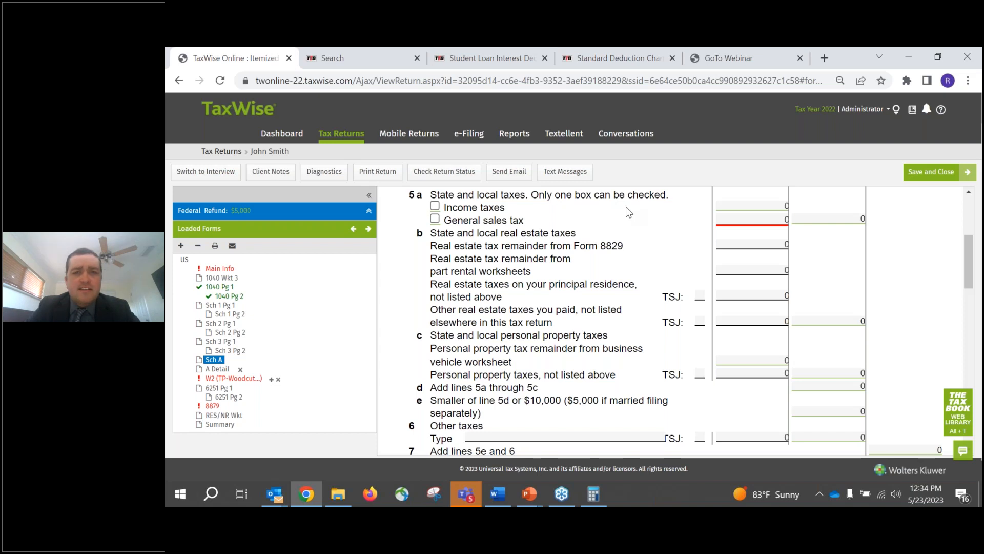
left_click(753, 245)
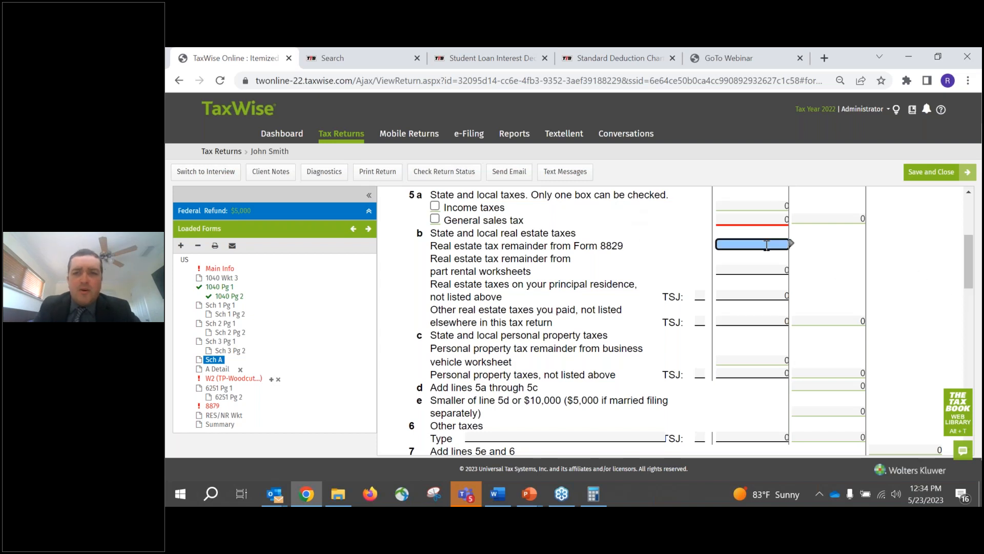
left_click(764, 268)
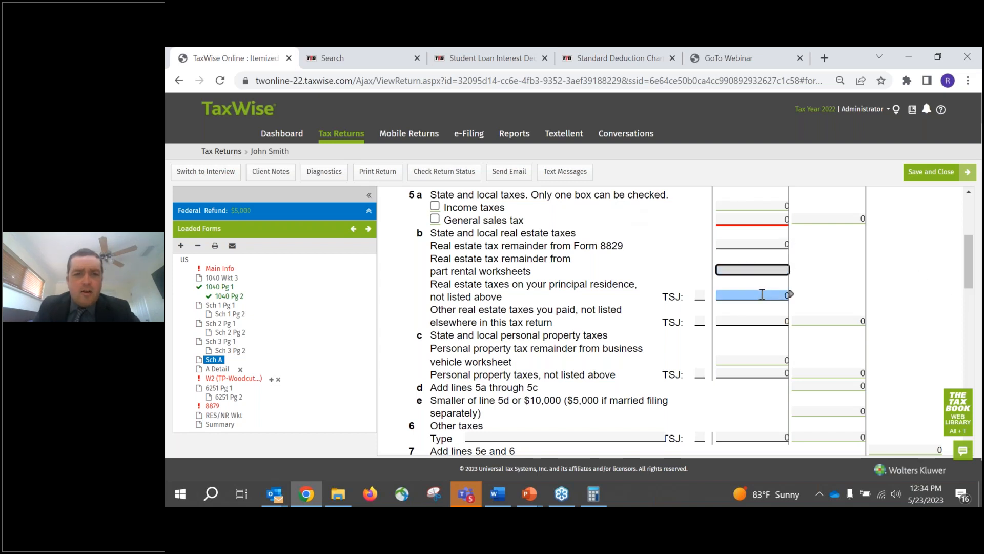
left_click(762, 294)
left_click(744, 361)
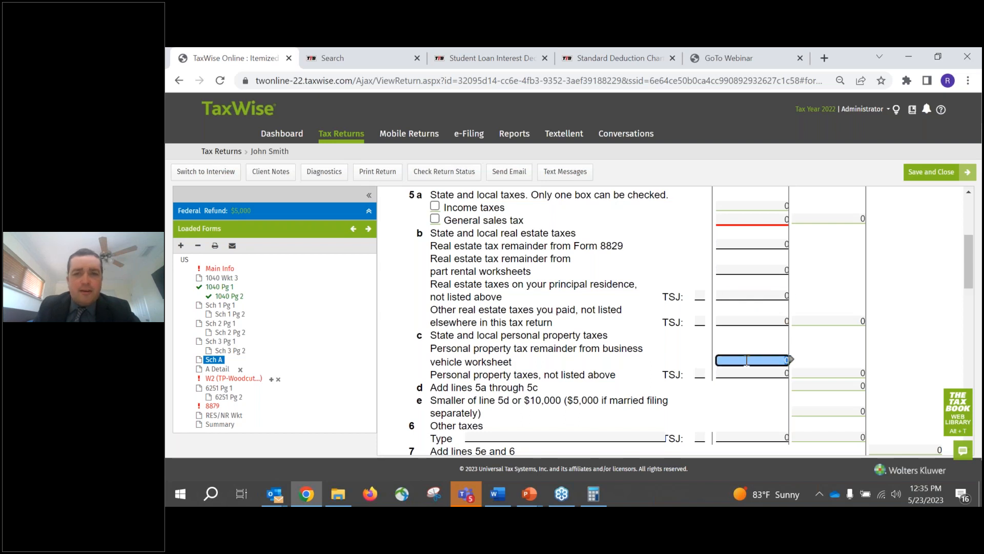
key("Tab")
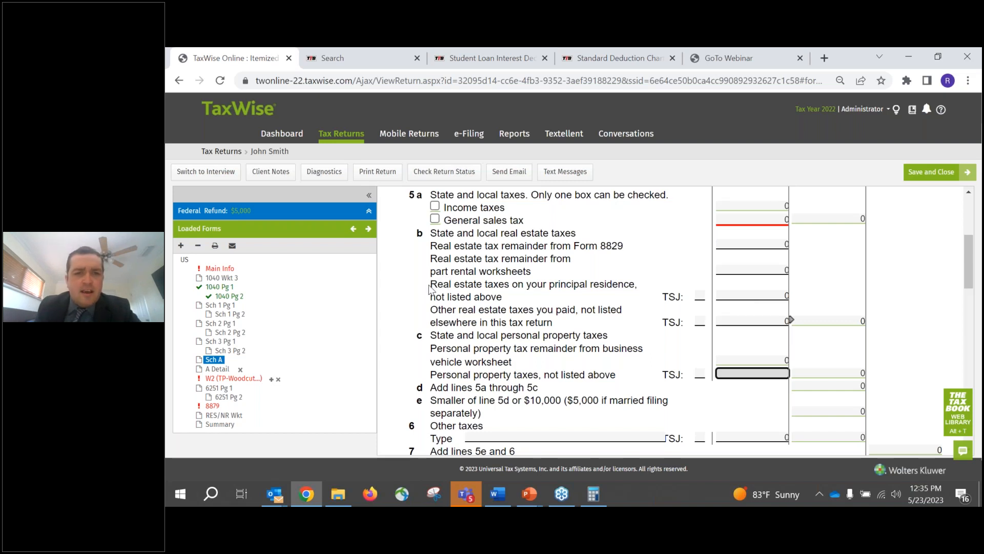
- Link a new scratch pad to the line 5b entry for real estate taxes on the principal residence
left_click_drag(431, 283, 733, 297)
left_click(733, 297)
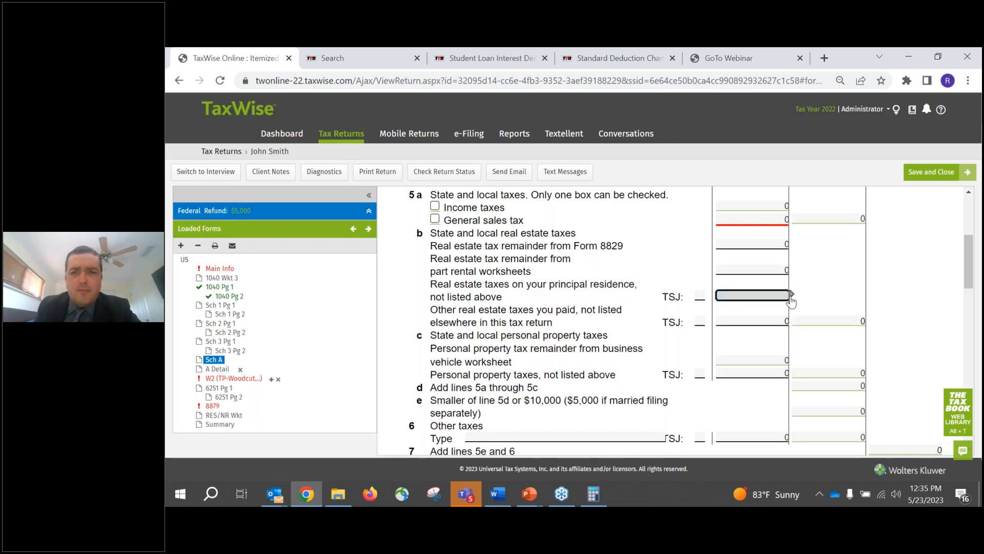
mouse_move(792, 299)
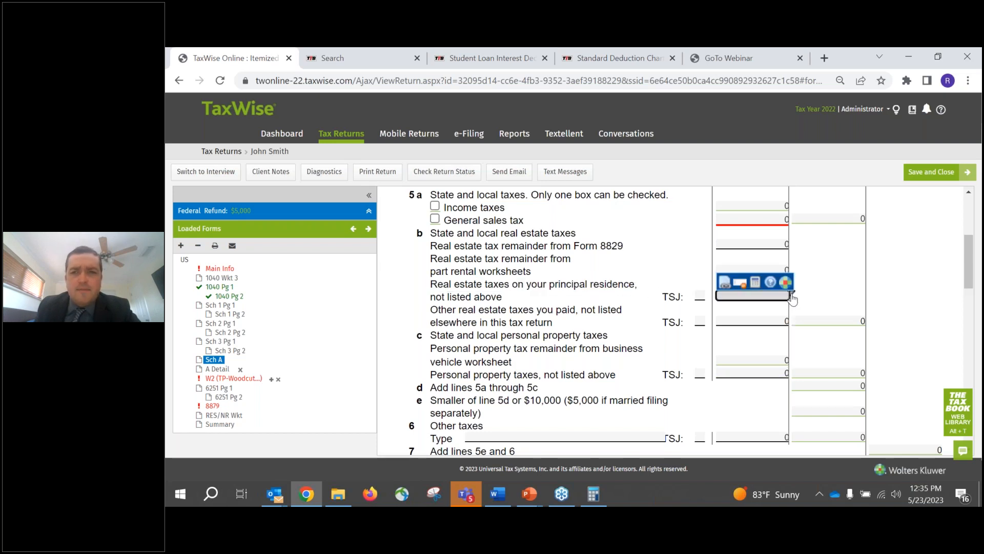
left_click(725, 283)
left_click(516, 274)
left_click(544, 273)
left_click(535, 287)
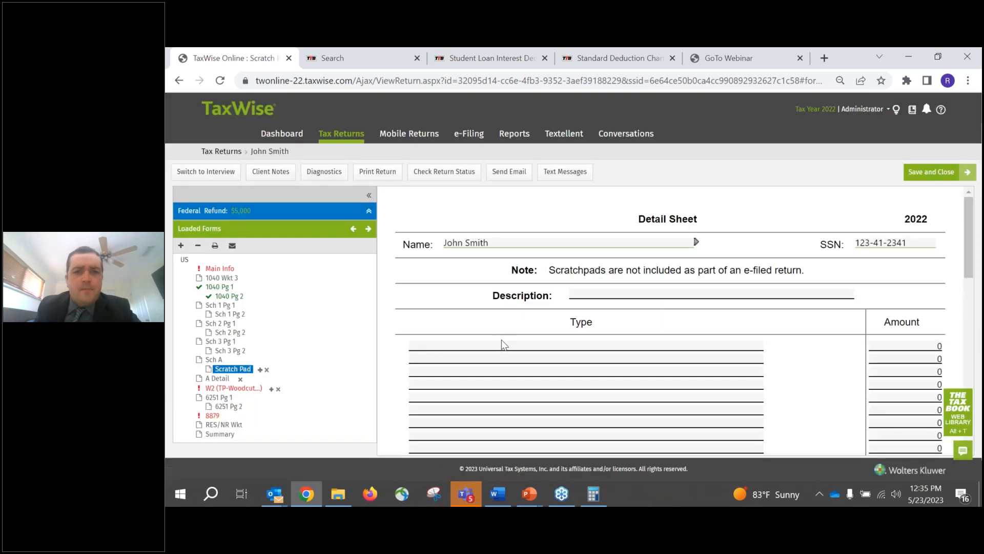
- Enter "Primary Residence Real Estate Taxes" as the first type line of the scratch pad
left_click(510, 346)
type("Primary R")
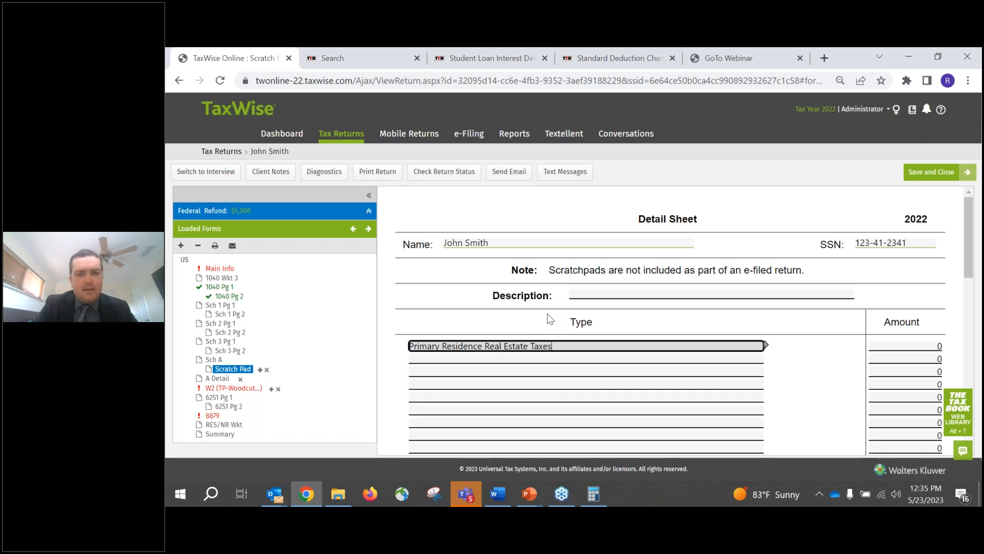
type("esidence Real Estate Taxes")
key("Tab")
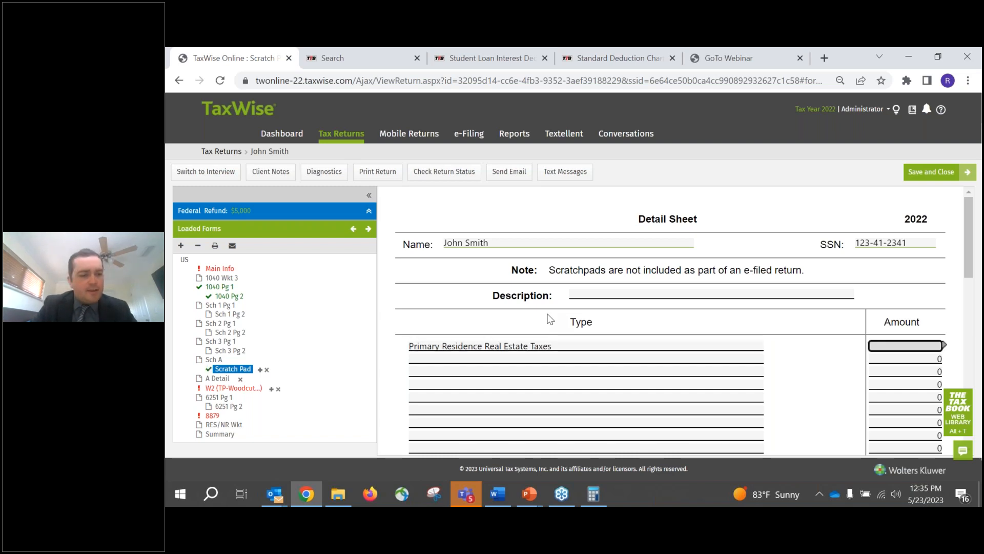
type("15000")
key("BackSpace")
key("BackSpace")
key("BackSpace")
key("BackSpace")
key("BackSpace")
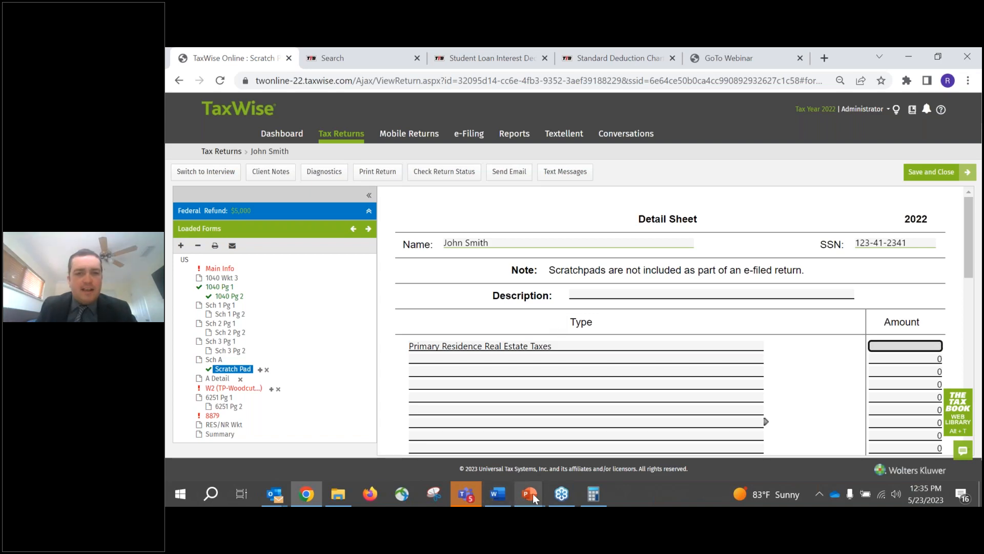
- Look up the real estate taxes on PowerPoint's Form 1098 slide, and enter 8766 as the primary residence amount on the TaxWise scratch pad
mouse_move(533, 493)
left_click(538, 440)
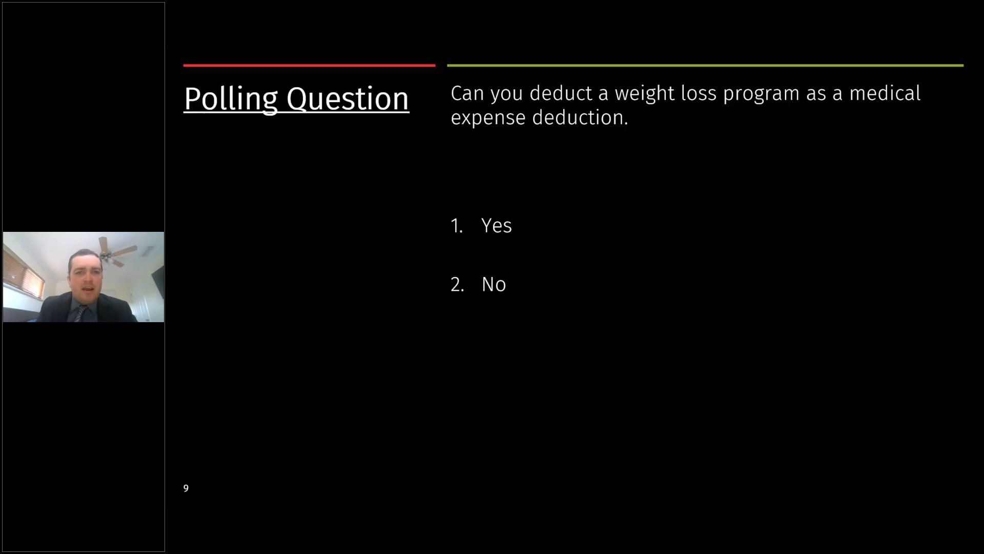
left_click(482, 282)
left_click(482, 281)
left_click(482, 282)
left_click(483, 281)
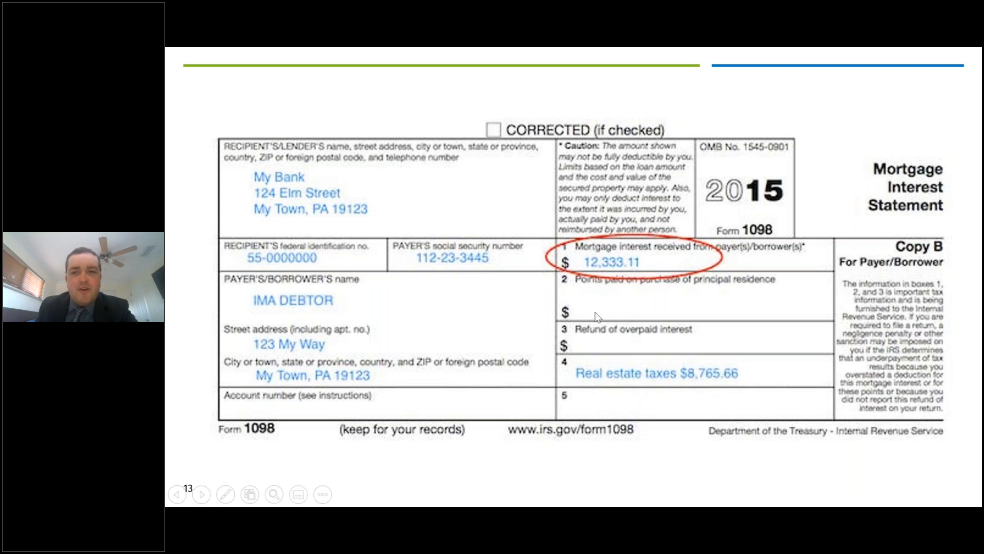
key("alt+Tab")
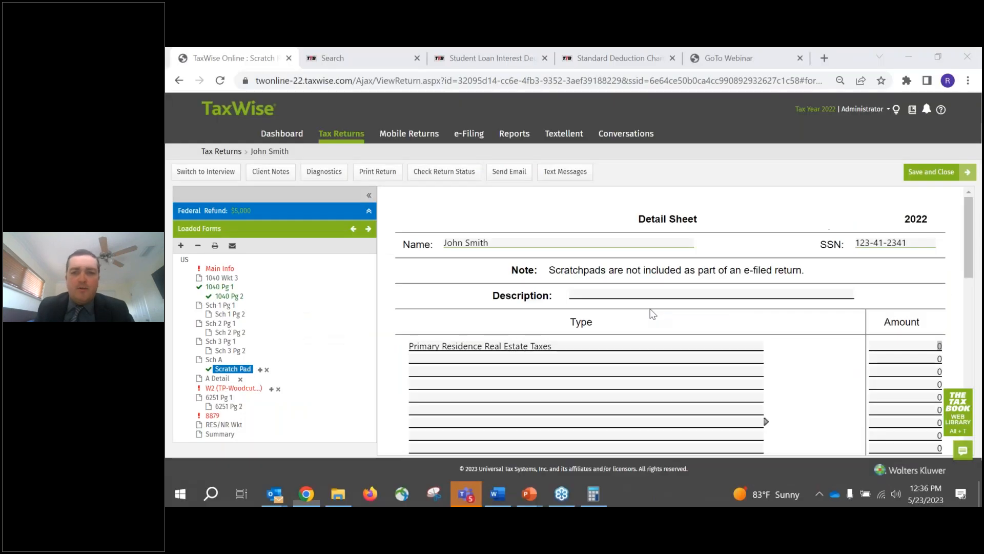
type("8766")
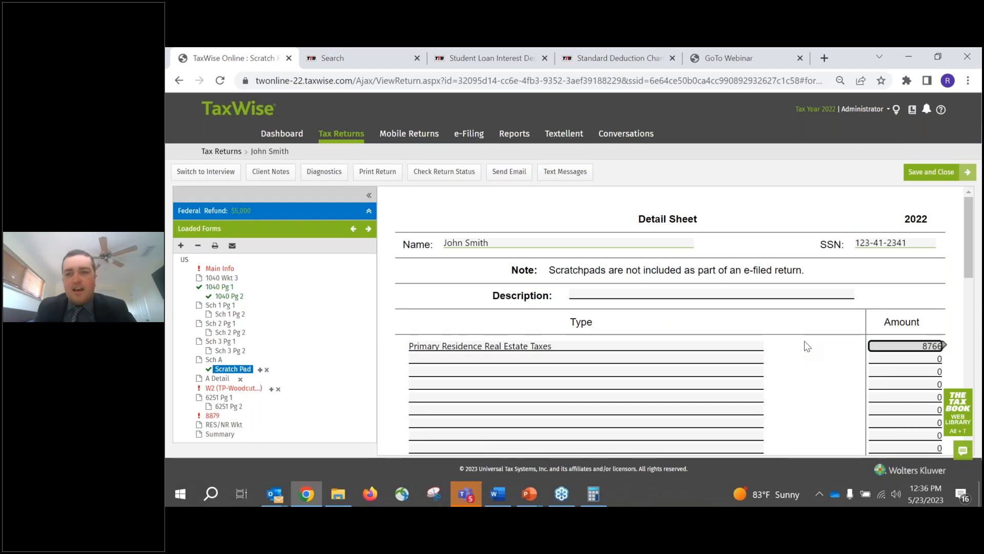
- Examine the remaining blank type and amount lines available on the scratch pad for further tax items
left_click(528, 359)
left_click(522, 372)
left_click(519, 385)
left_click(517, 397)
left_click(516, 410)
left_click(518, 423)
left_click(553, 435)
left_click(899, 442)
left_click(894, 423)
left_click(890, 409)
left_click(894, 395)
left_click(895, 384)
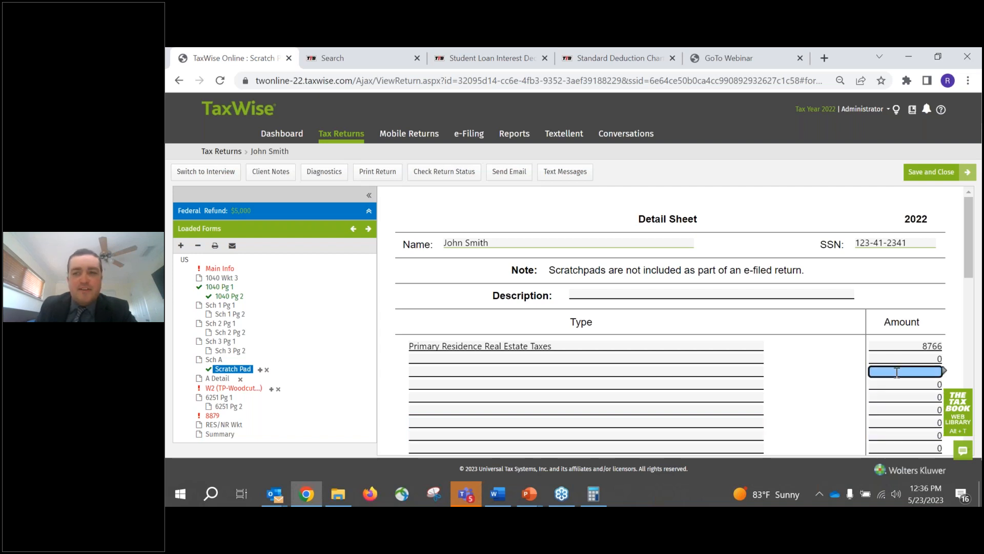
left_click(662, 357)
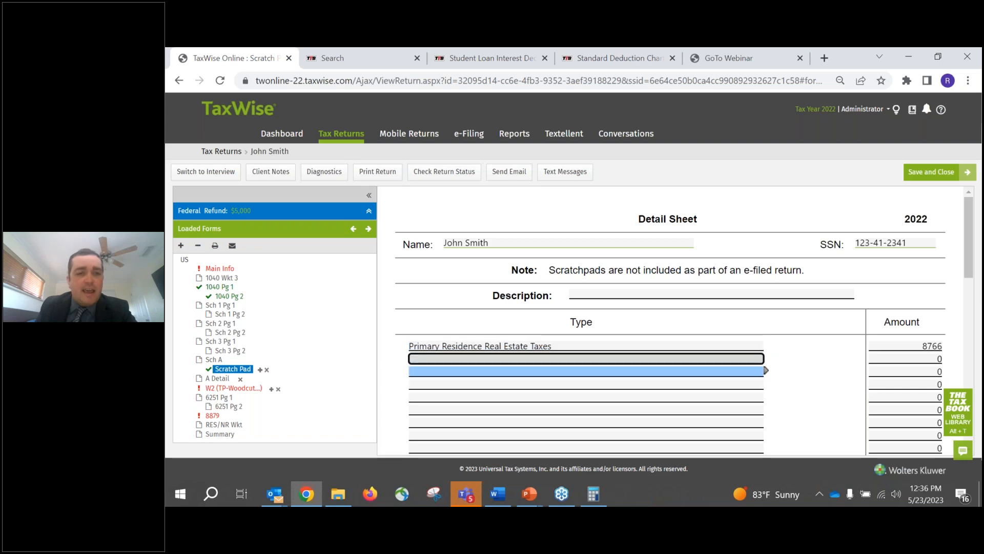
- Return to Schedule A and enter 1800 for personal property taxes not listed above on line 5c
left_click(210, 359)
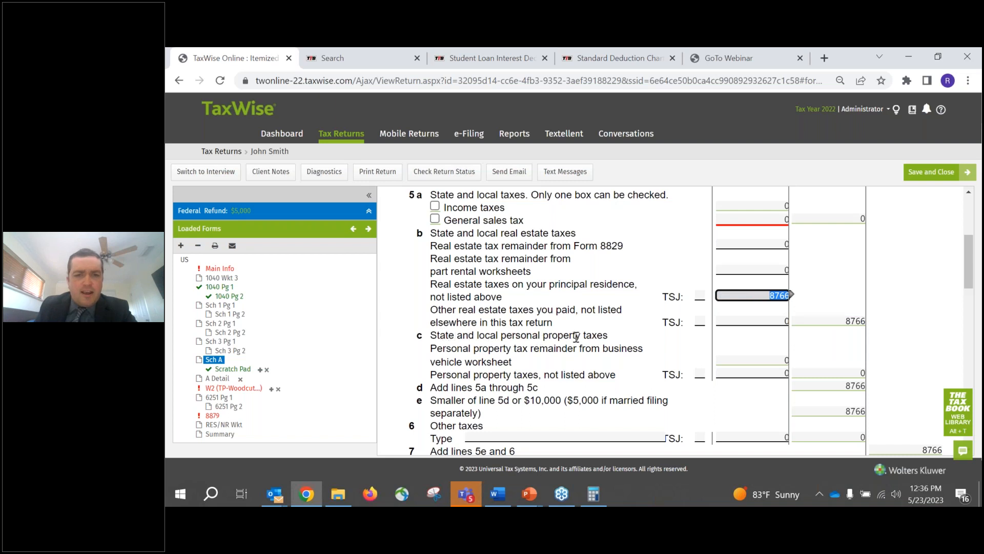
left_click(764, 374)
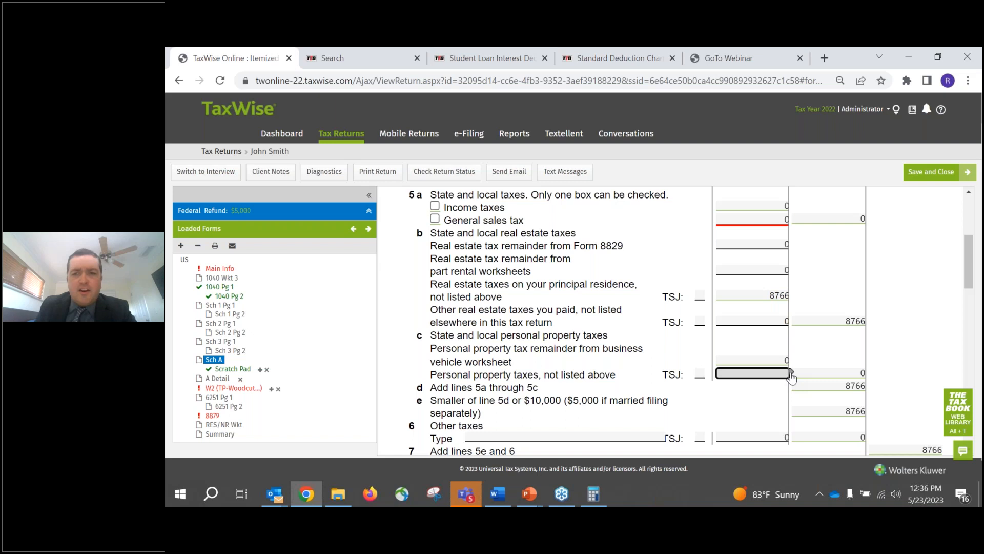
left_click(792, 374)
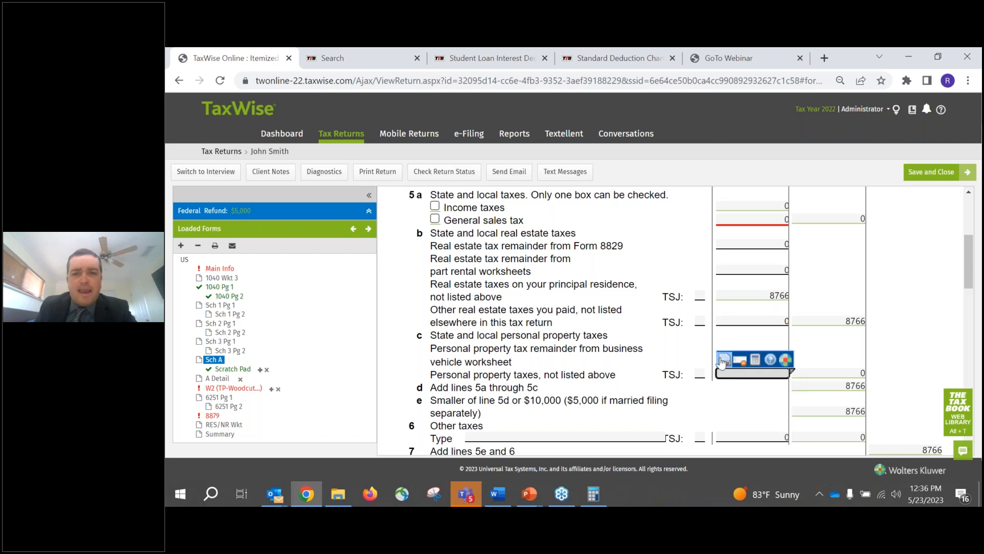
left_click(684, 345)
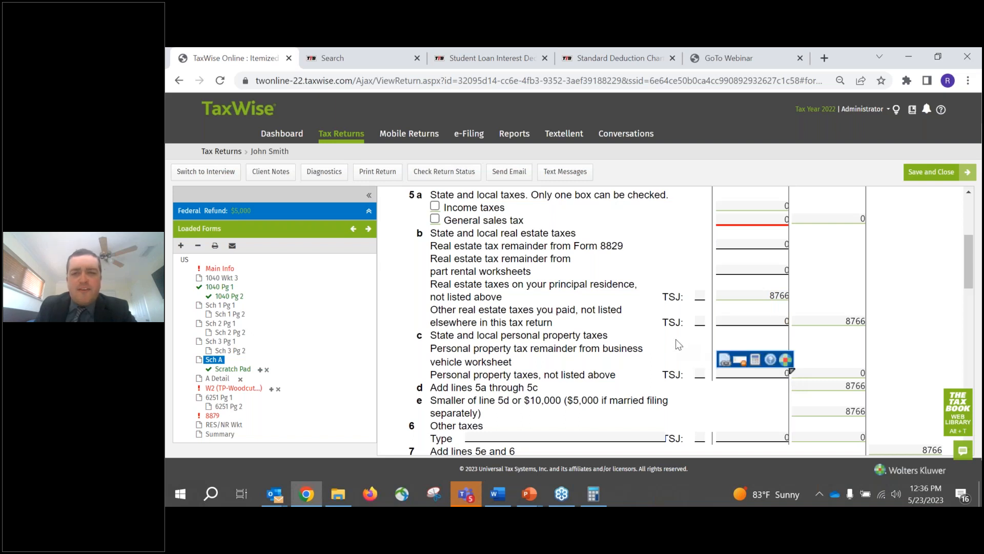
left_click(733, 374)
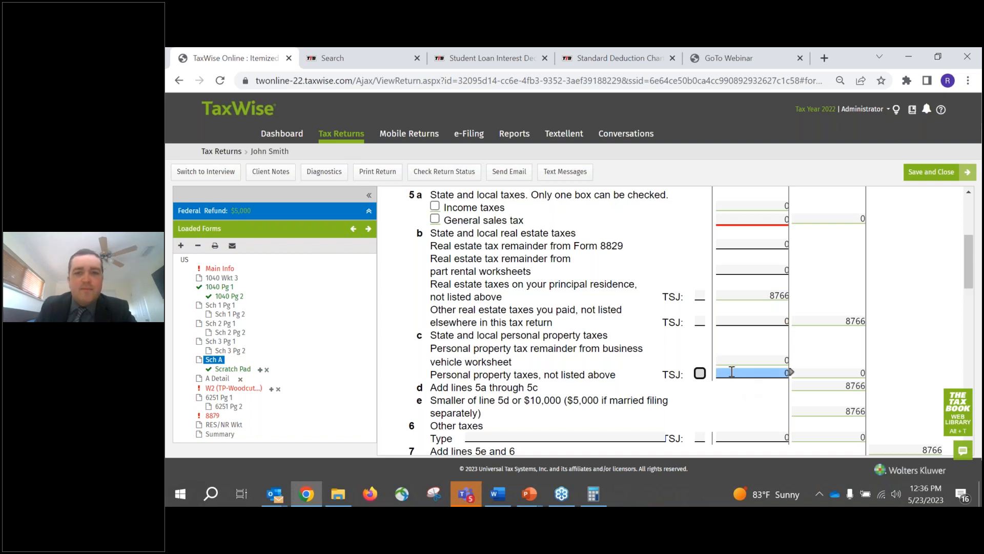
left_click(733, 373)
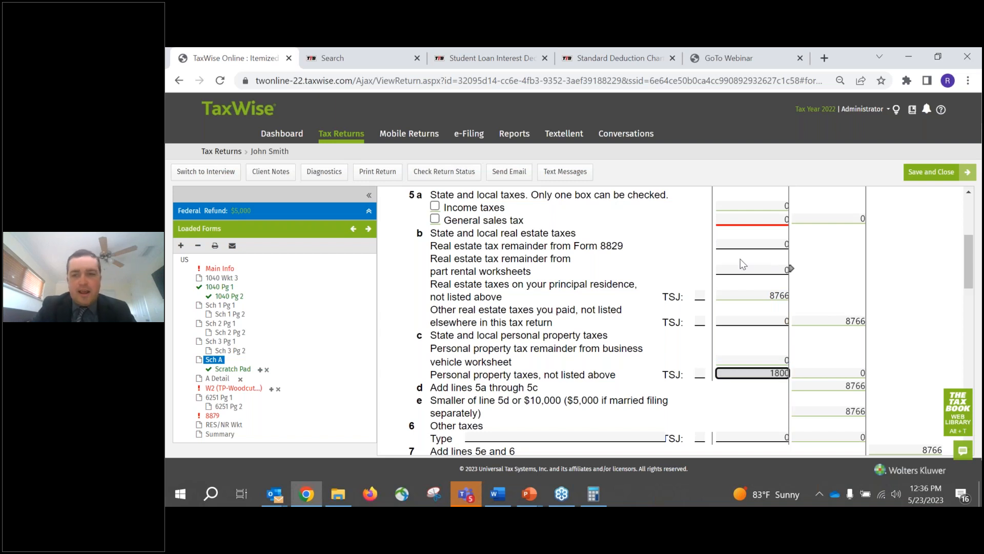
key("Tab")
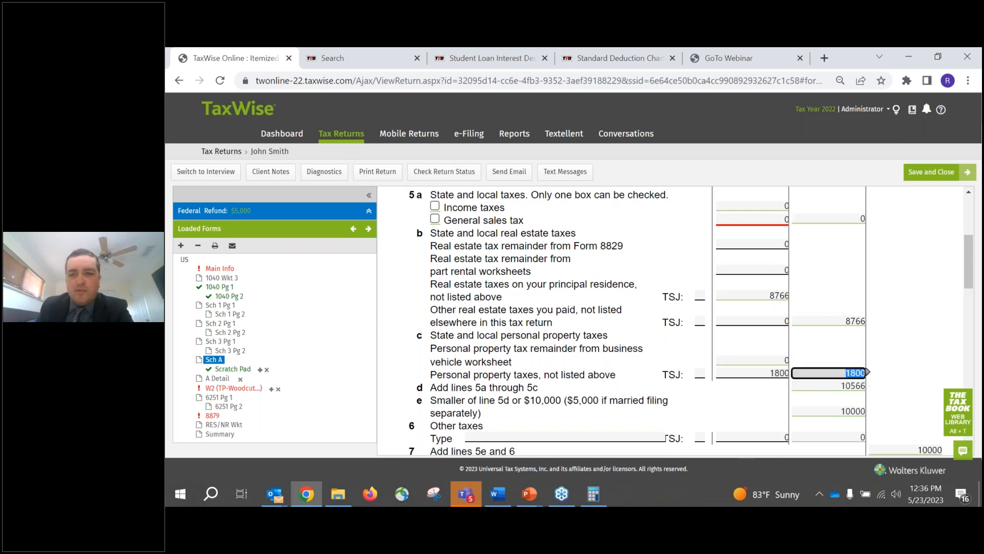
- Check the line 5d sum, the line 5e limit on state and local taxes, and the line 7 total on Schedule A
left_click(836, 386)
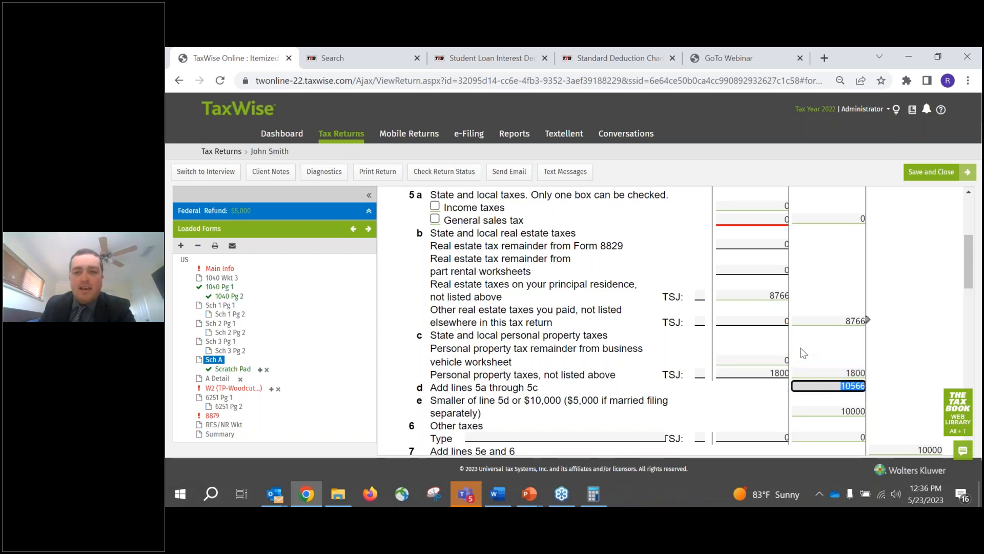
left_click(835, 413)
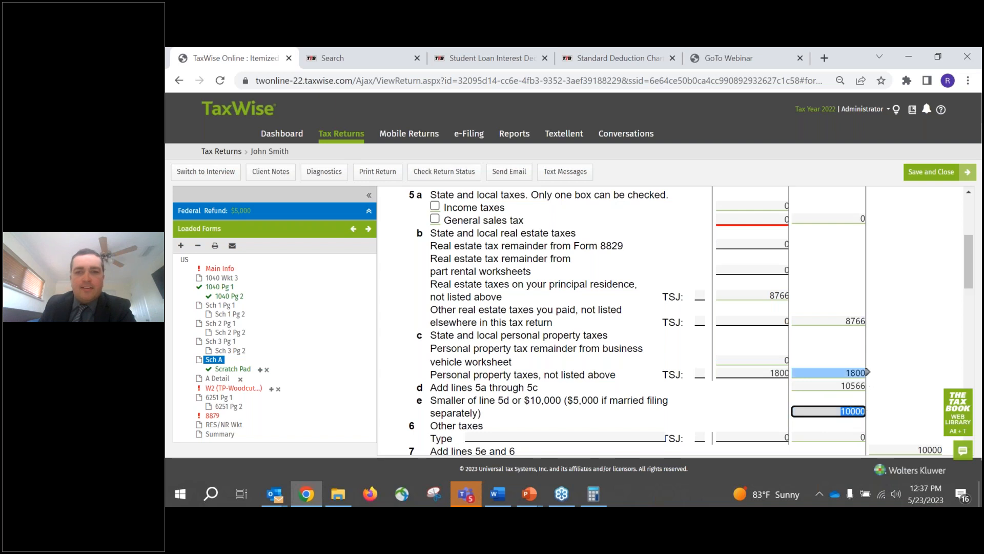
scroll(853, 358, "up", 1)
left_click(826, 386)
key("Tab")
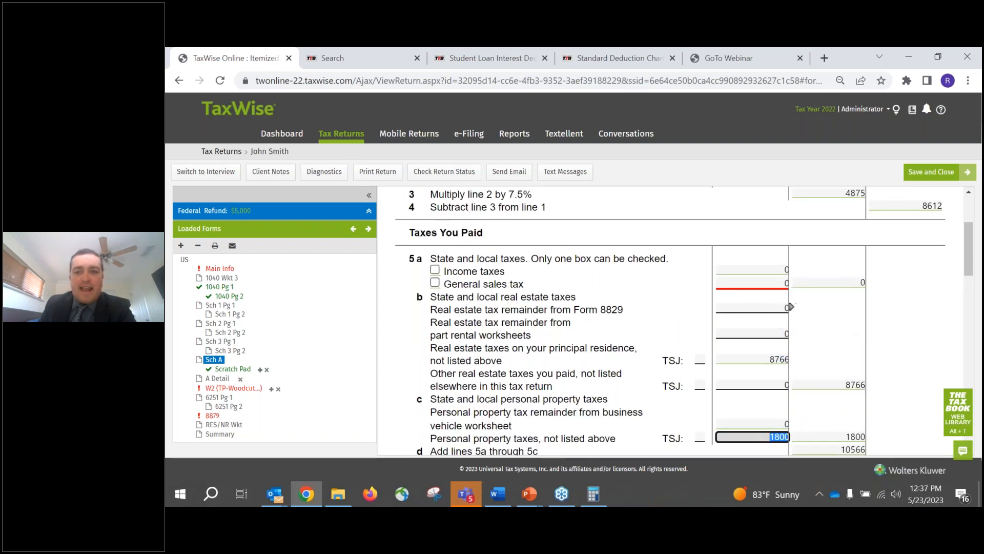
scroll(792, 290, "down", 2)
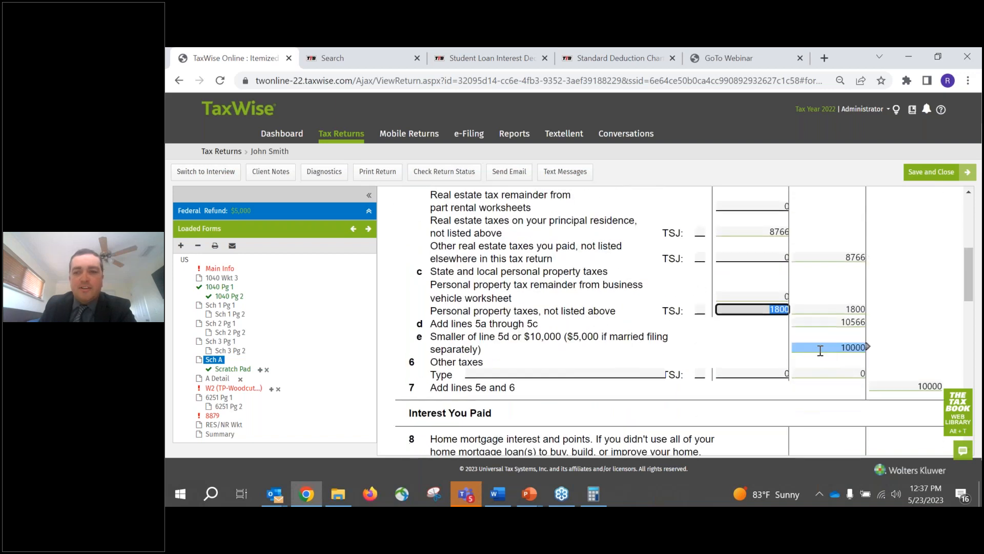
left_click(830, 348)
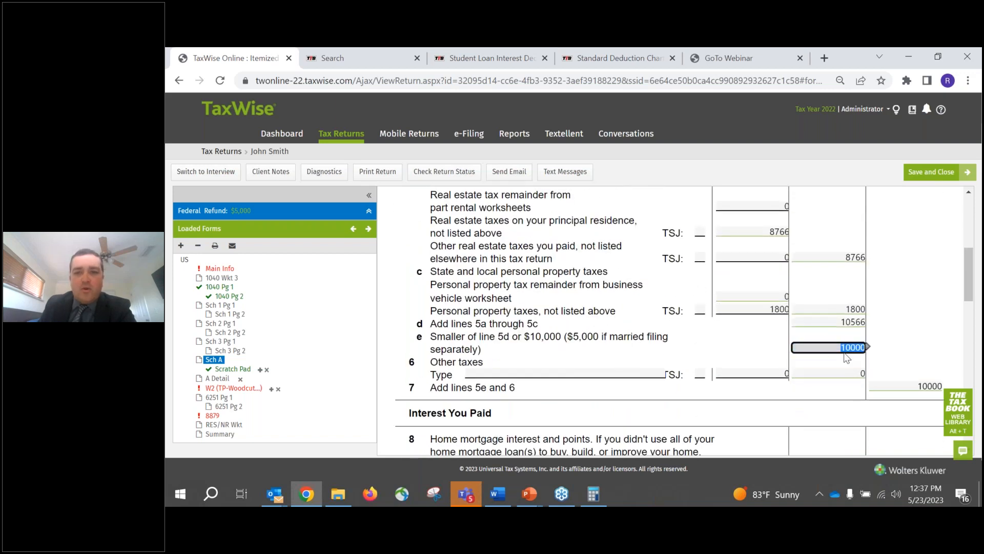
left_click(870, 386)
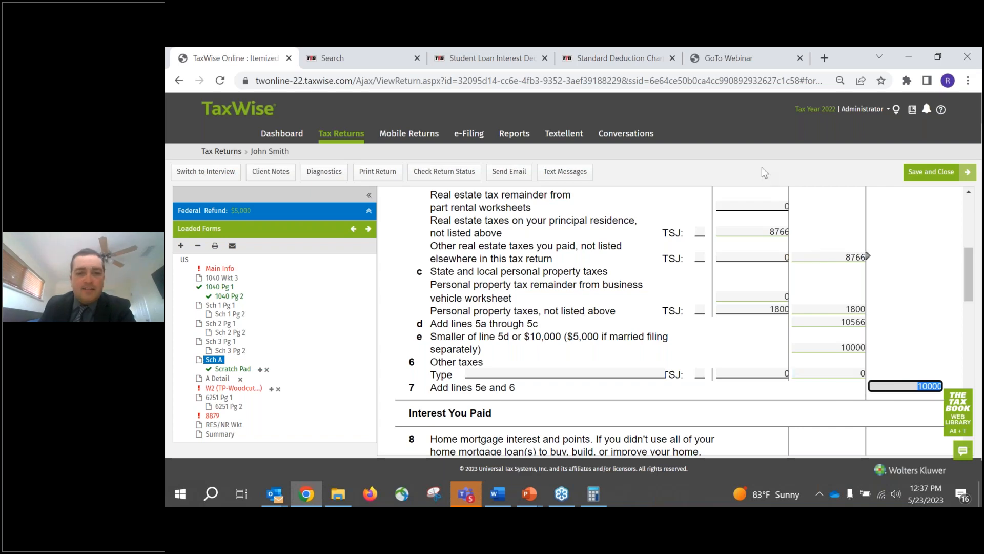
- Read the Interest You Paid section of Schedule A, from the line 8 checkbox to the Form 1098 mortgage interest entry on line 8a
scroll(755, 213, "down", 3)
scroll(755, 211, "down", 2)
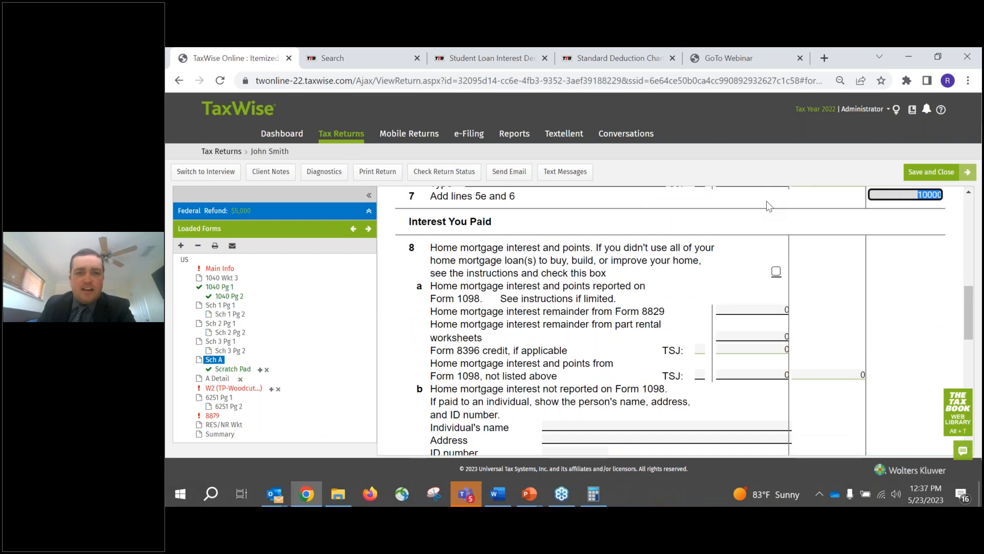
left_click_drag(593, 248, 715, 251)
left_click(584, 262)
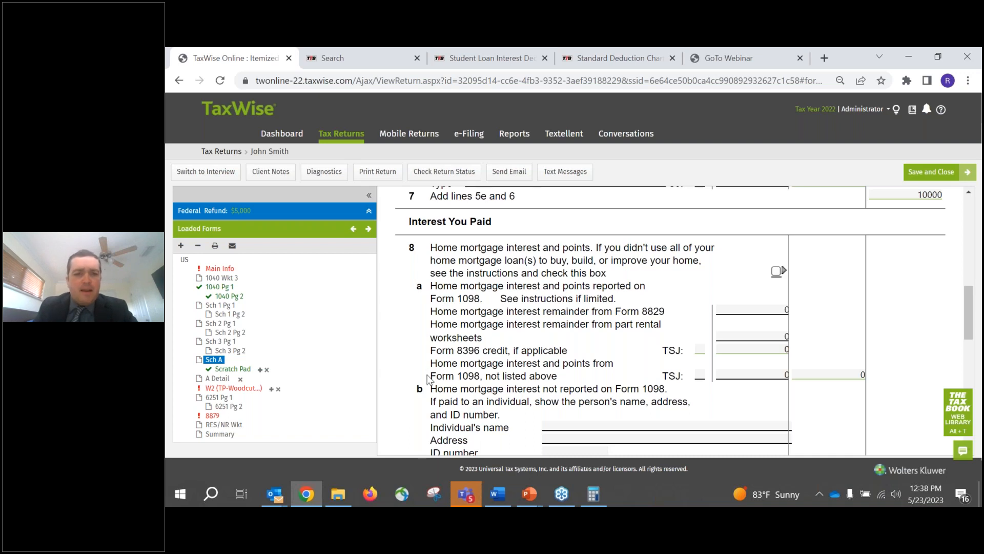
left_click_drag(436, 375, 521, 375)
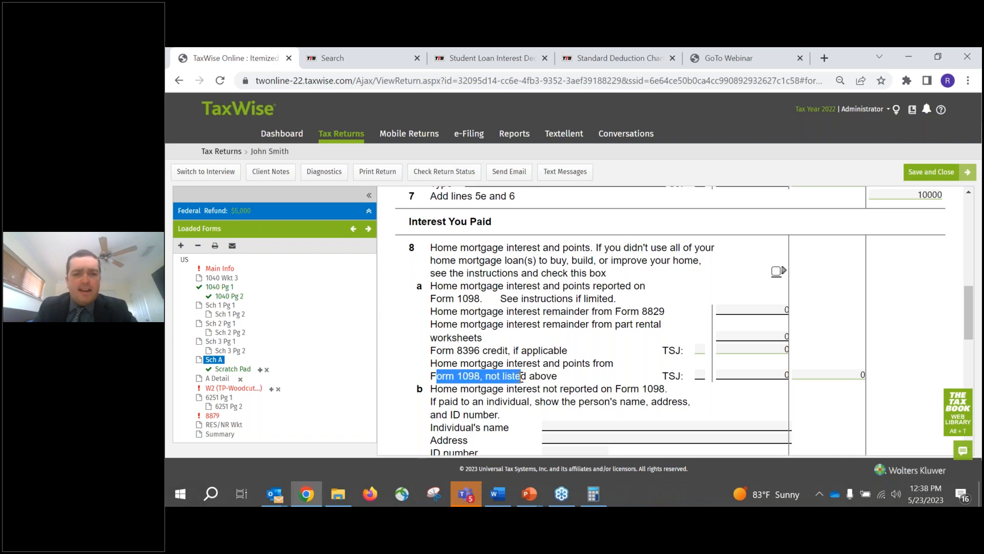
left_click(590, 380)
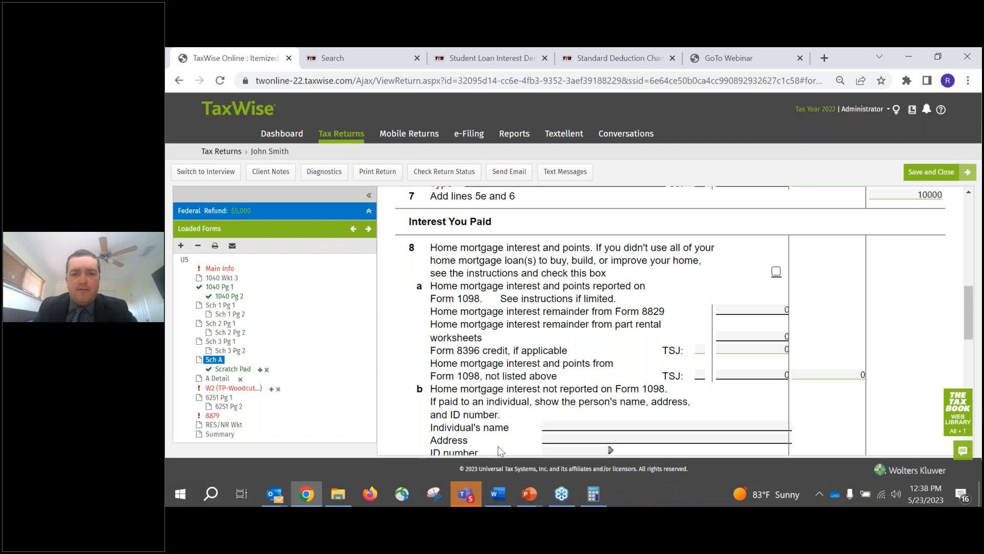
- Link a new scratch pad to the line 8a entry for home mortgage interest and points from Form 1098, not listed above
left_click(533, 493)
left_click(751, 375)
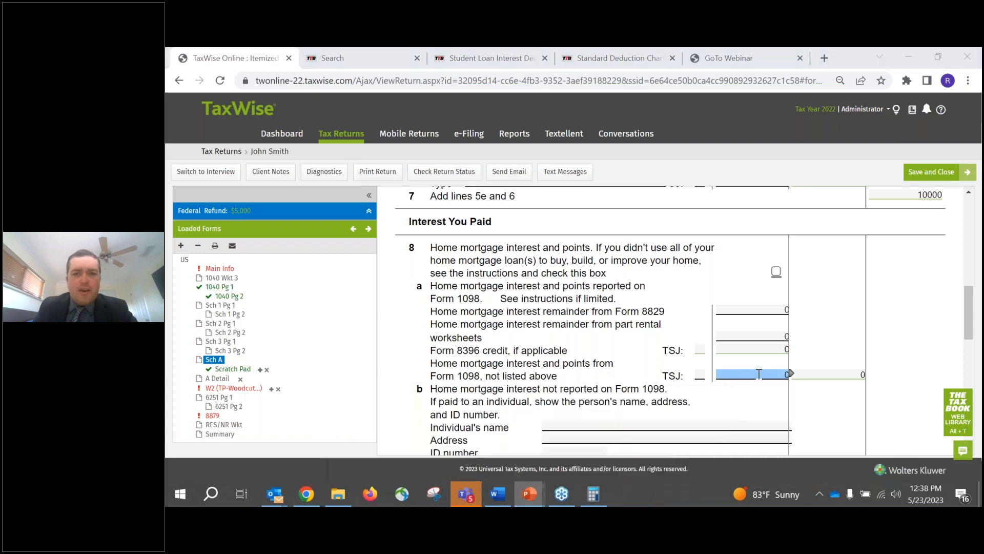
left_click(792, 375)
left_click(725, 363)
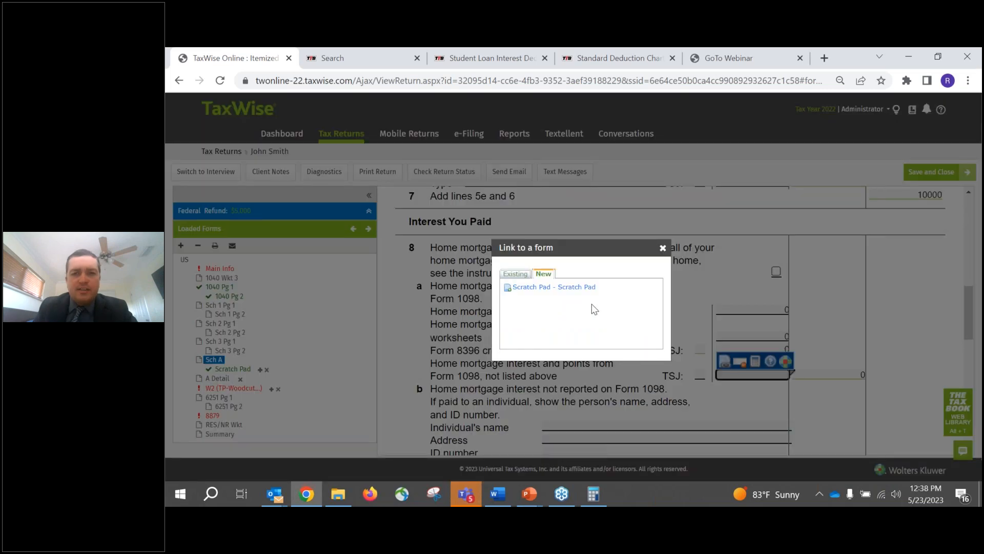
left_click(515, 274)
left_click(544, 274)
left_click(537, 287)
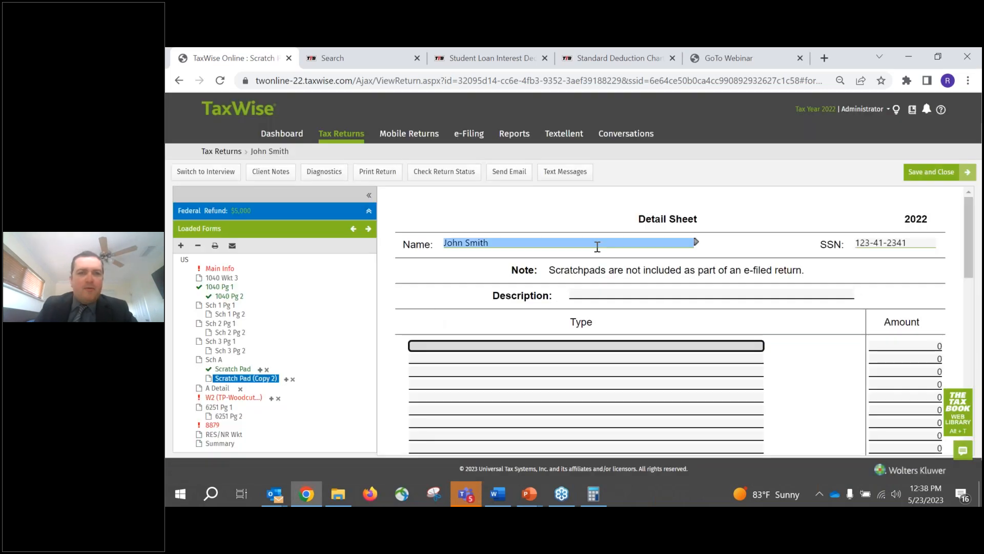
- Add a scratch pad line with type "Mortgage Interest for primary home", correcting the misspelled word, and amount 13000
type("Mortage Interest for")
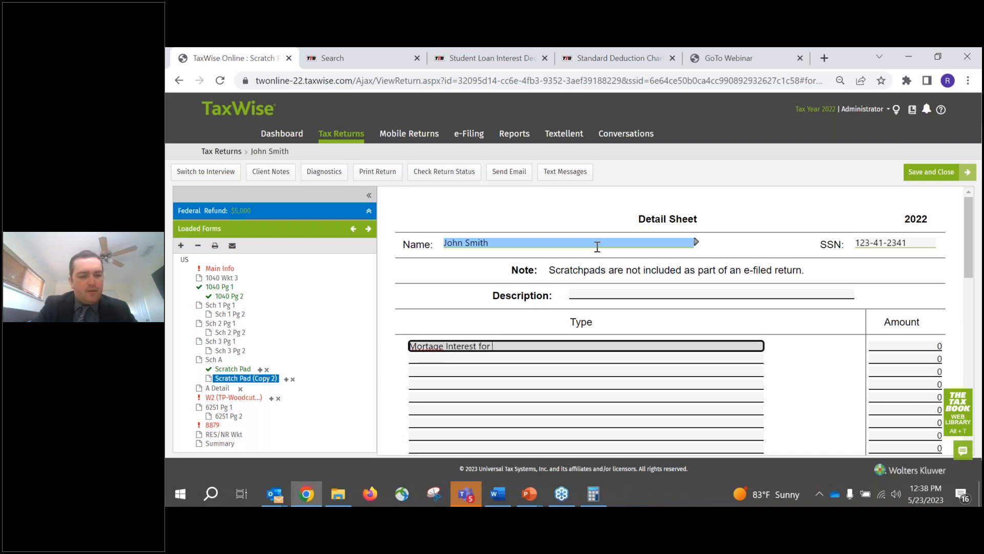
type(" primary home")
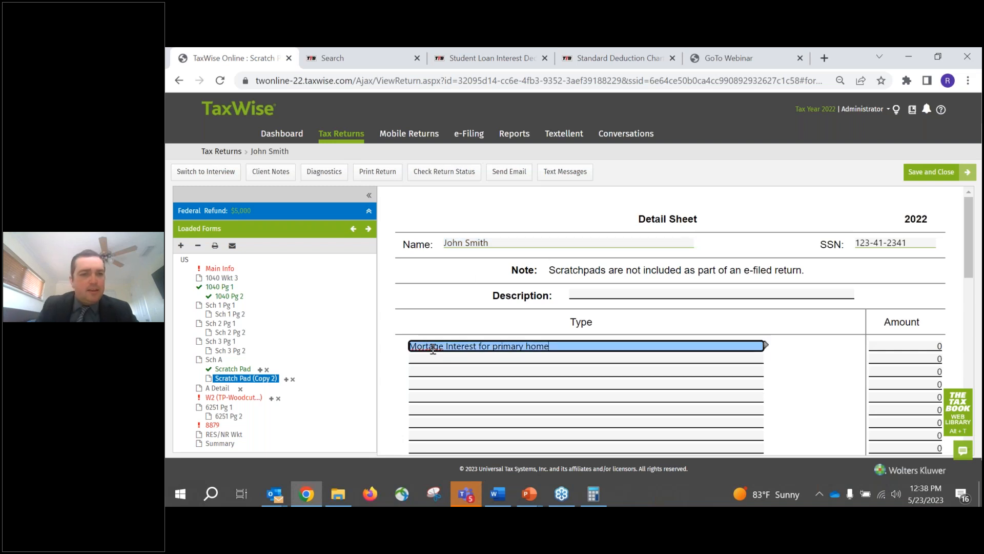
right_click(427, 347)
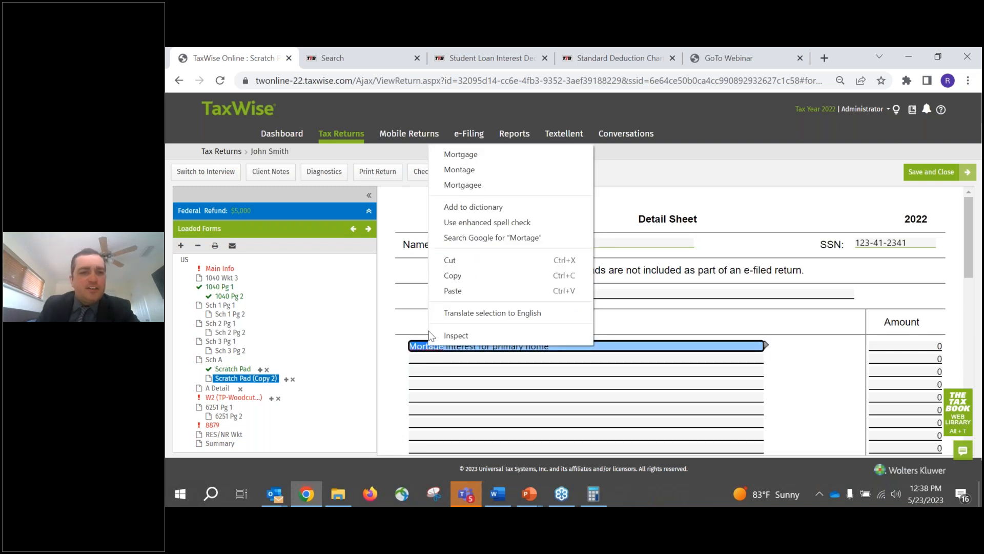
left_click(461, 154)
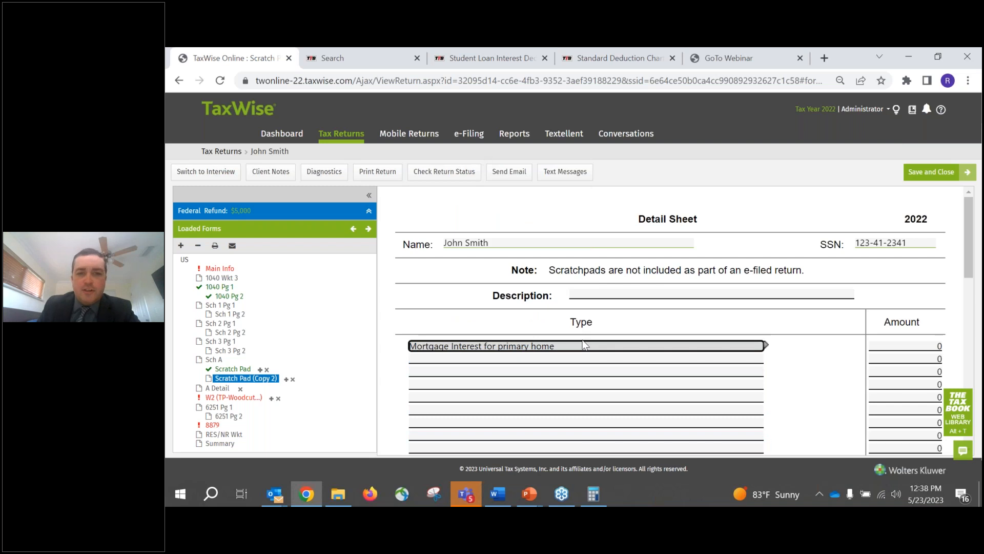
key("Tab")
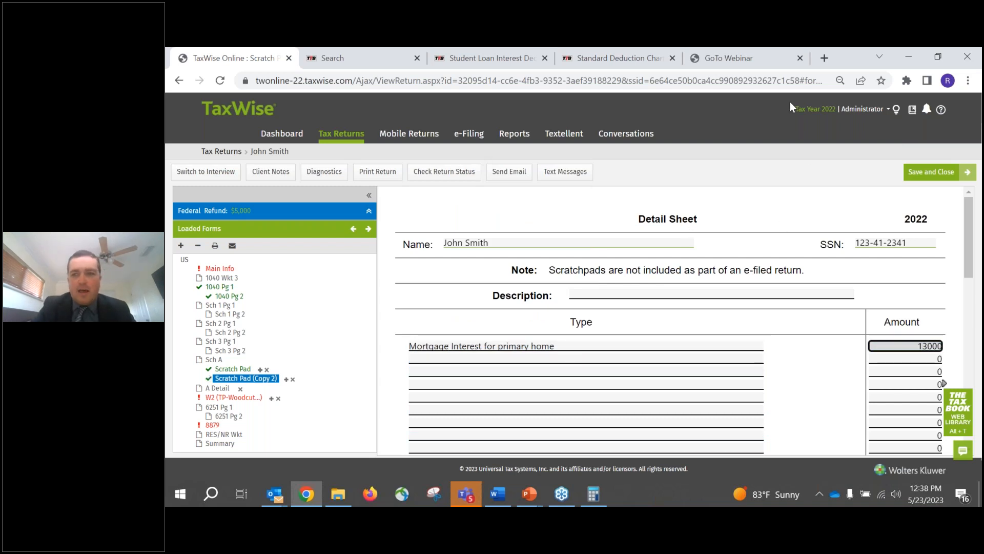
key("Tab")
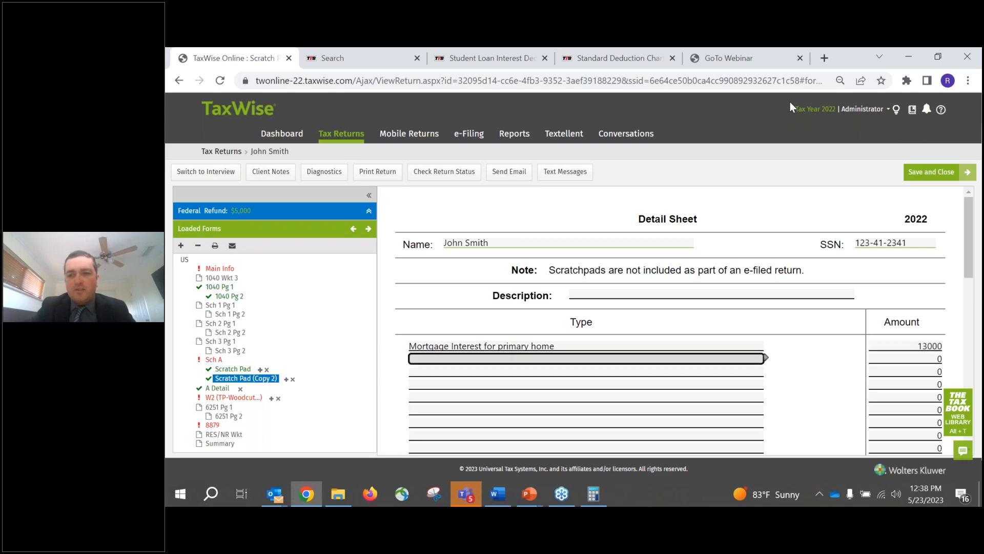
- Review the real estate tax scratch pad, the mortgage interest scratch pad and the A Detail worksheet attached to Schedule A
left_click(214, 360)
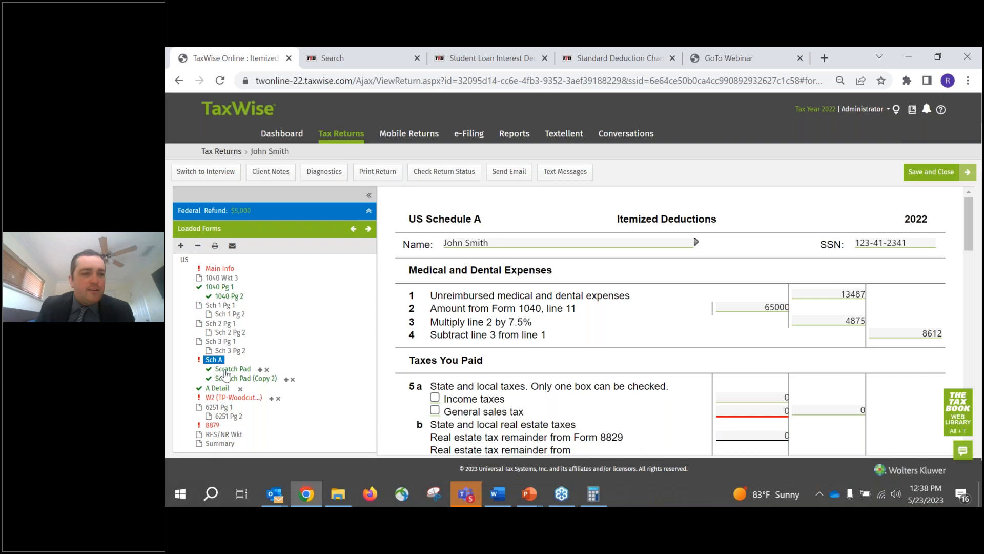
left_click(225, 370)
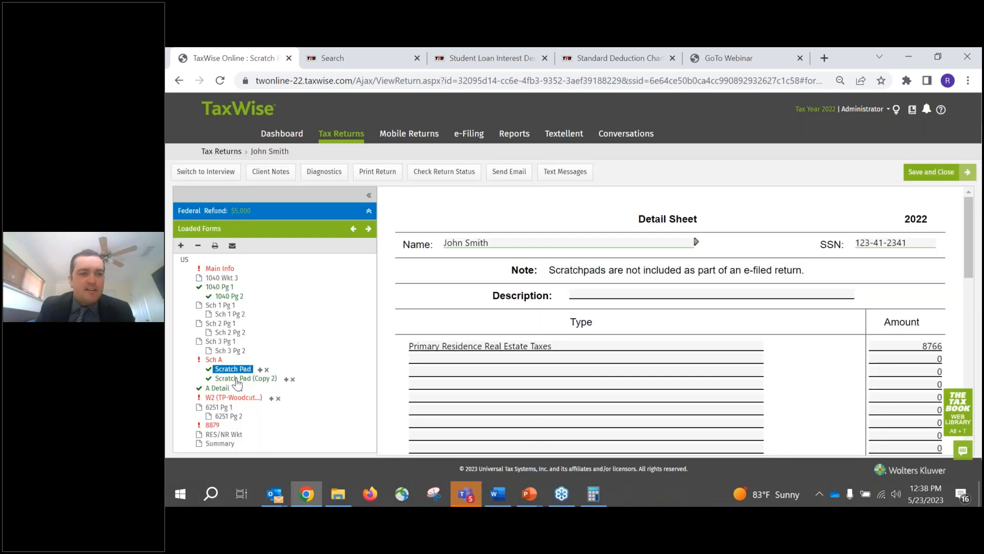
left_click(471, 357)
left_click(504, 349)
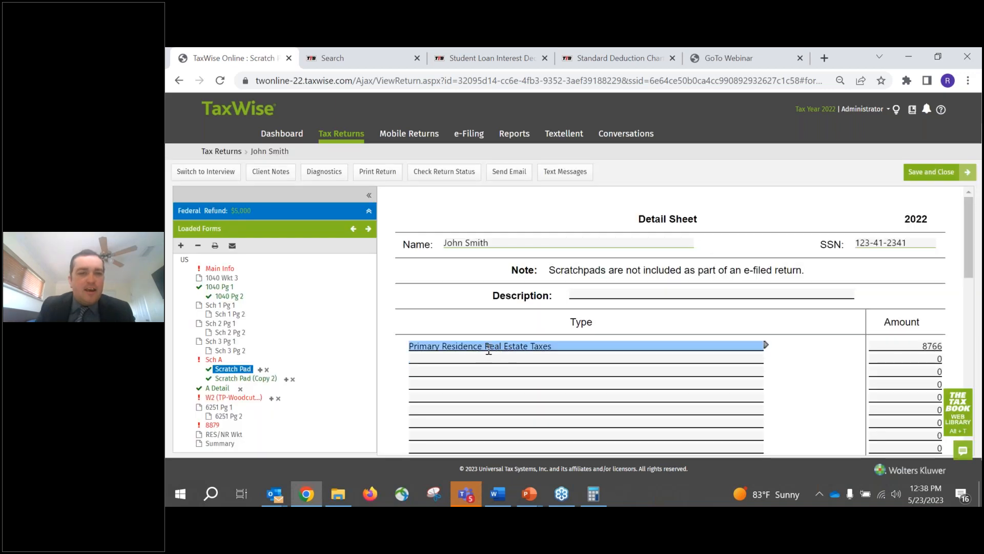
left_click(245, 379)
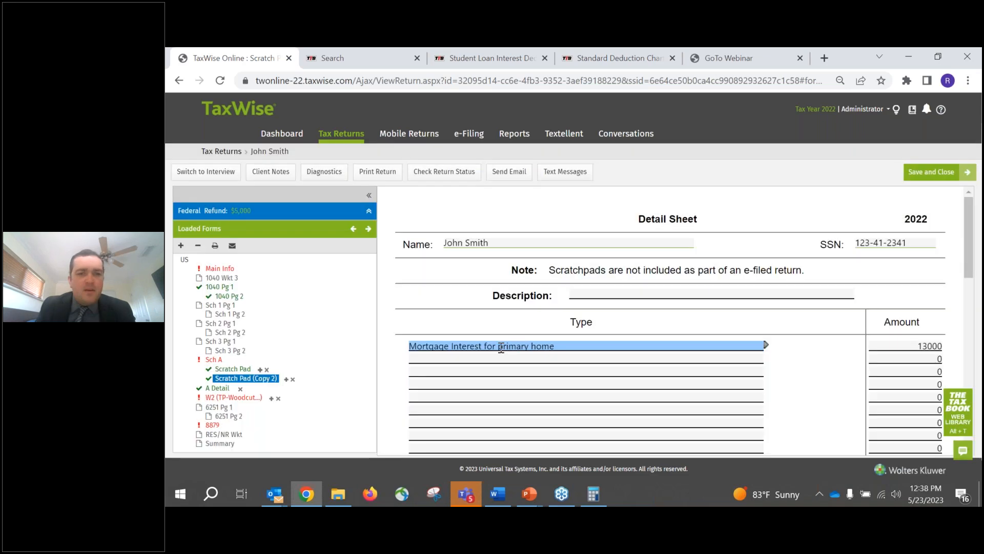
left_click(217, 388)
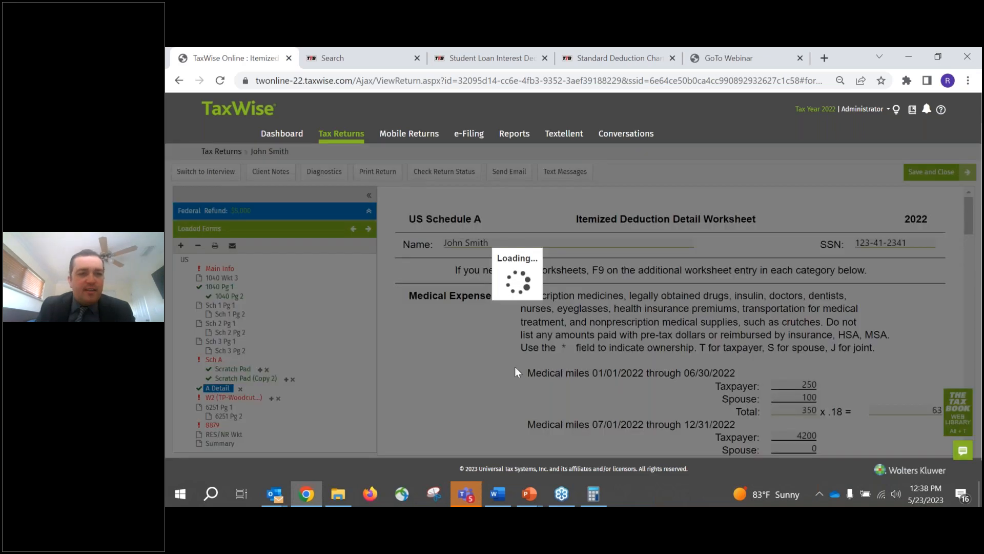
scroll(539, 338, "down", 6)
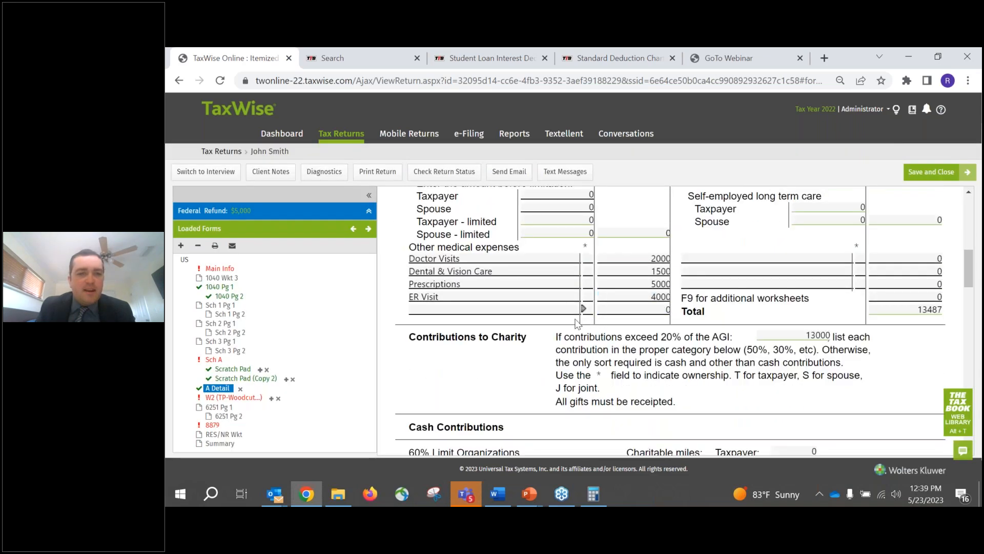
scroll(578, 323, "down", 2)
- Return to Schedule A and check the line 8a mortgage interest and the line 17 total itemized deductions
left_click(228, 360)
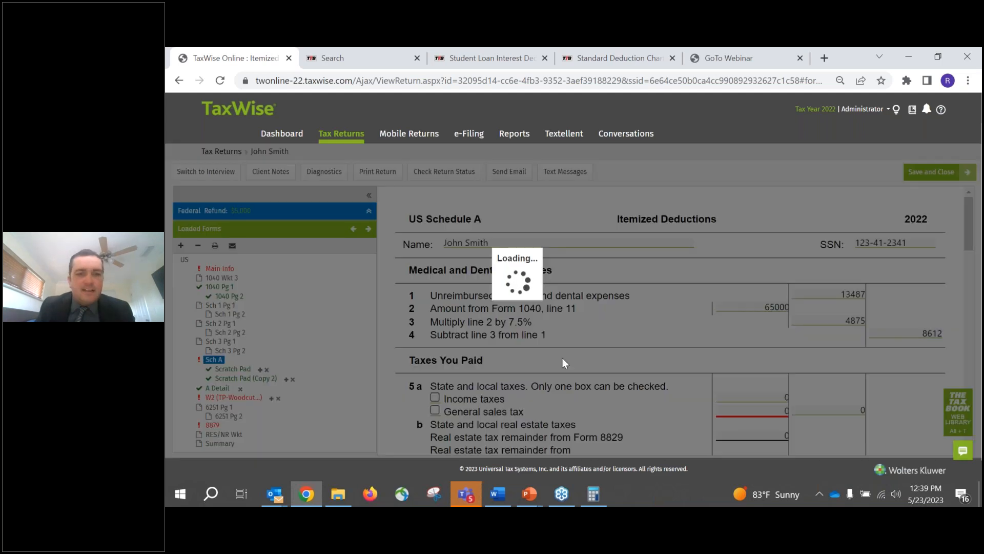
scroll(669, 342, "down", 8)
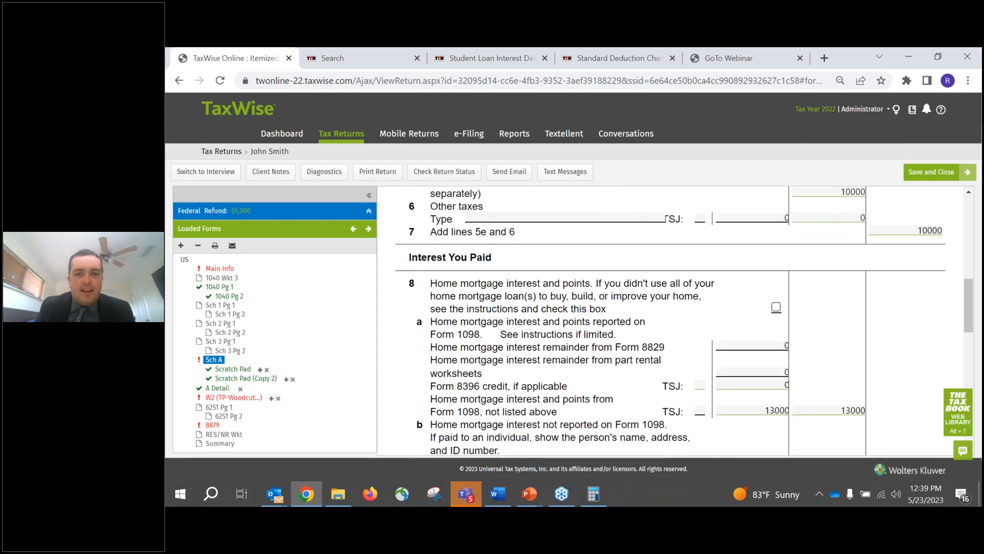
scroll(739, 317, "down", 10)
scroll(739, 321, "down", 3)
left_click(871, 349)
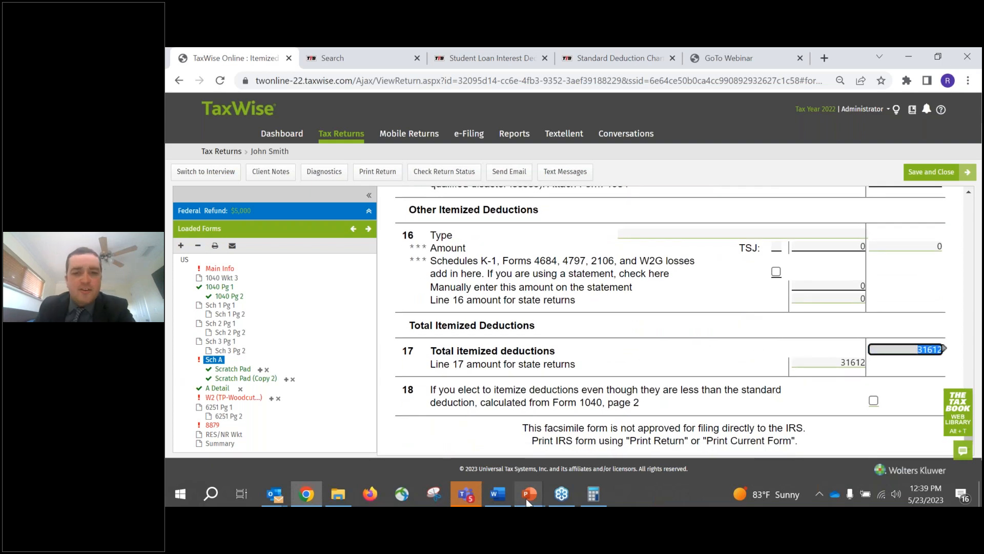
- Compare the total with the 2022 amounts on PowerPoint's Standard Deduction Chart slide, and return to Schedule A in TaxWise
left_click(528, 415)
key("Left")
key("Left")
key("Left")
key("Left")
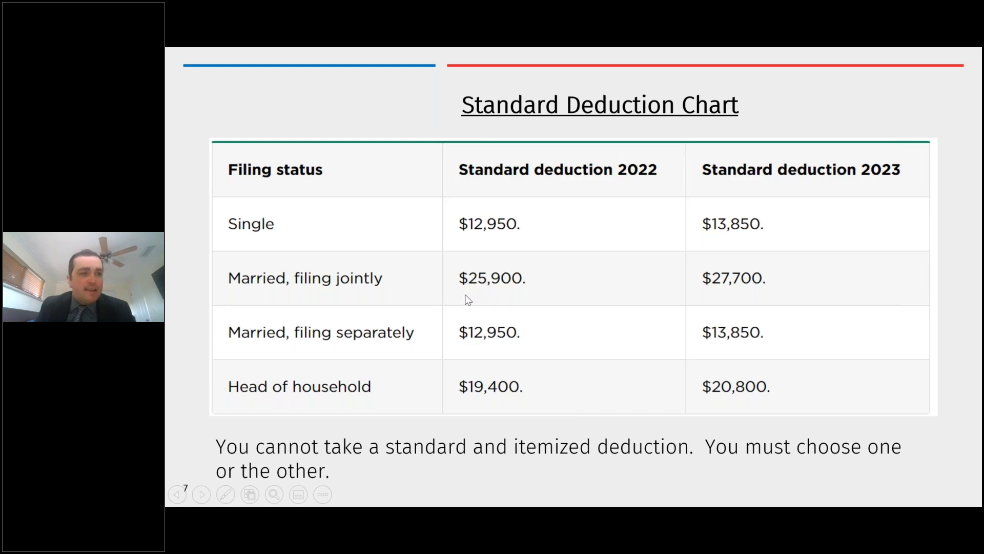
key("alt+Tab")
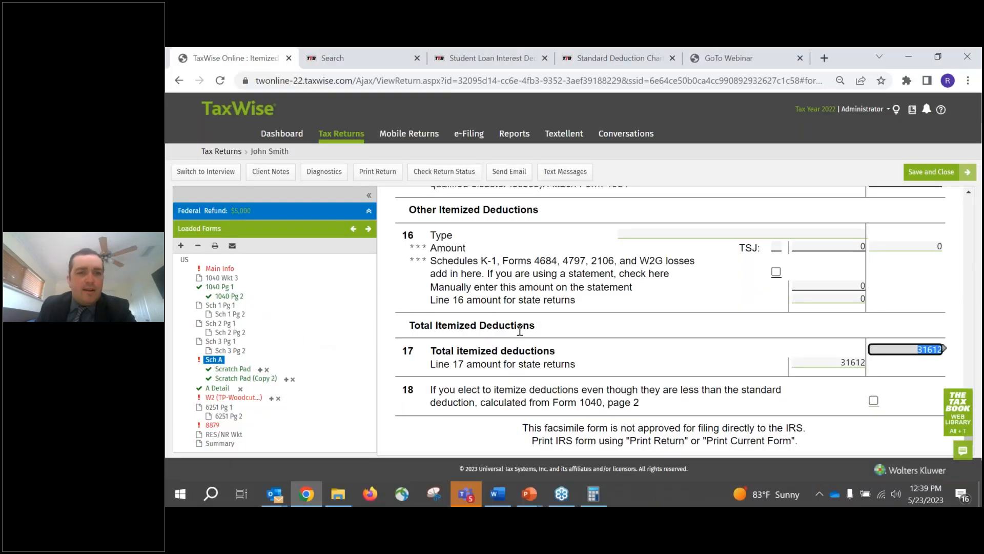
- Try to enter an amount directly for gifts by cash or check on line 11 of Schedule A
scroll(515, 320, "up", 5)
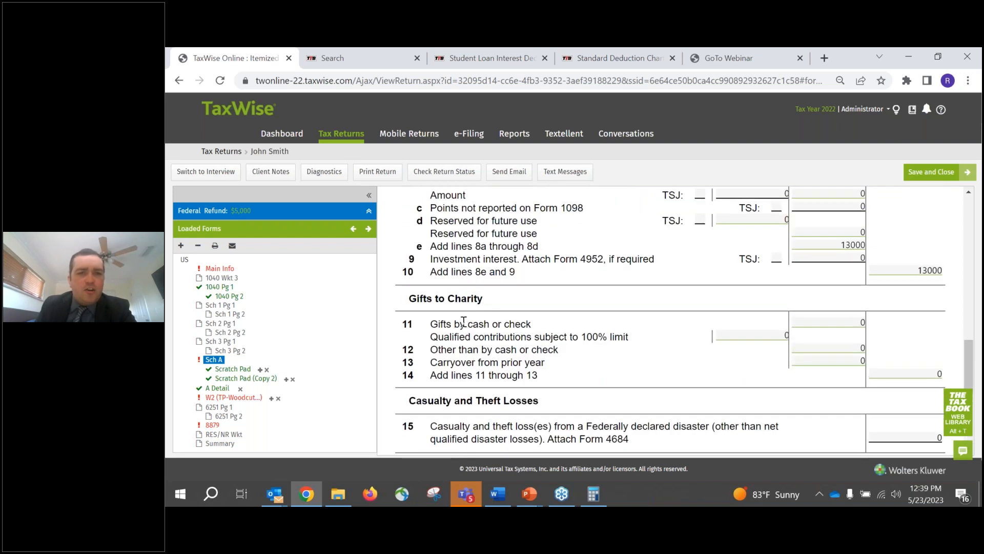
left_click(795, 324)
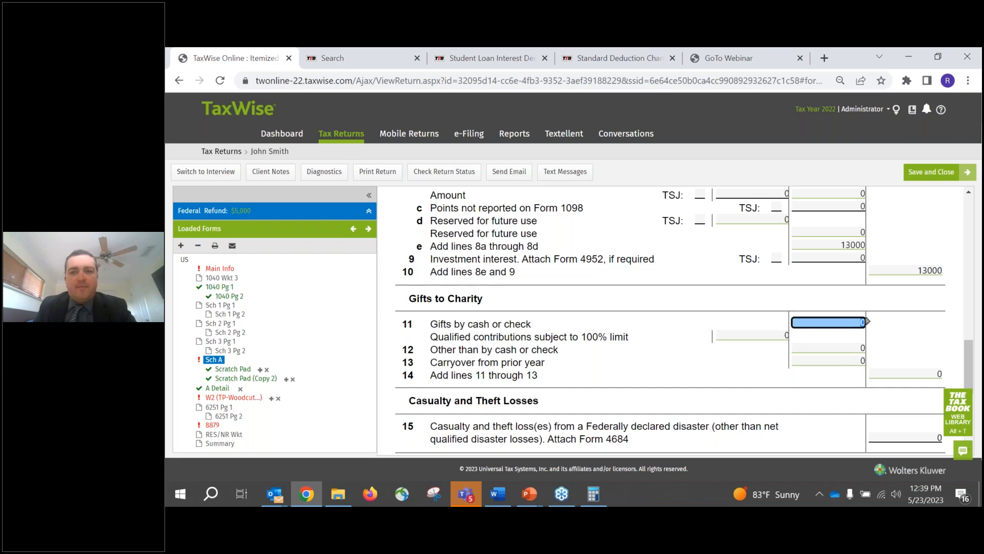
key("Tab")
key("Tab")
key("Tab")
key("Tab")
left_click(810, 323)
key("1")
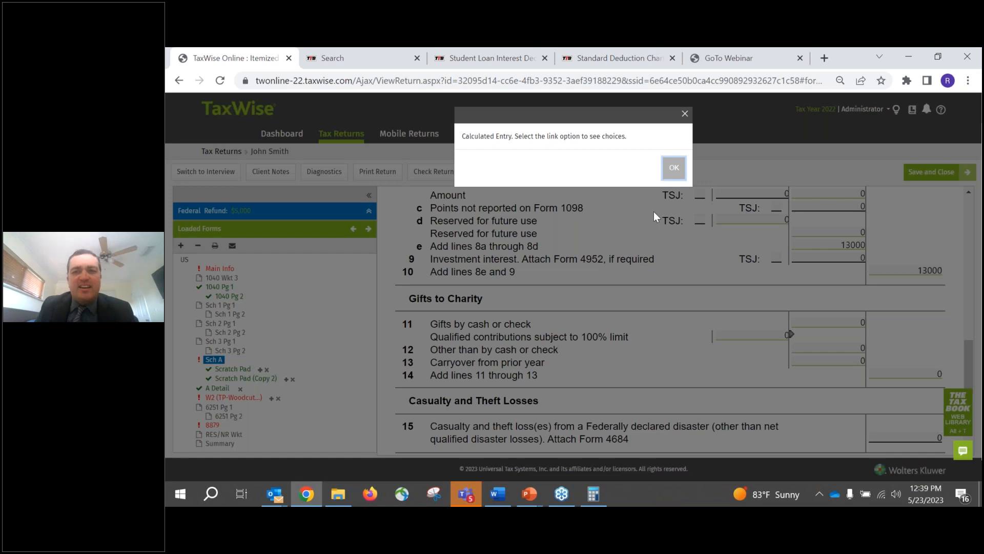
left_click(672, 168)
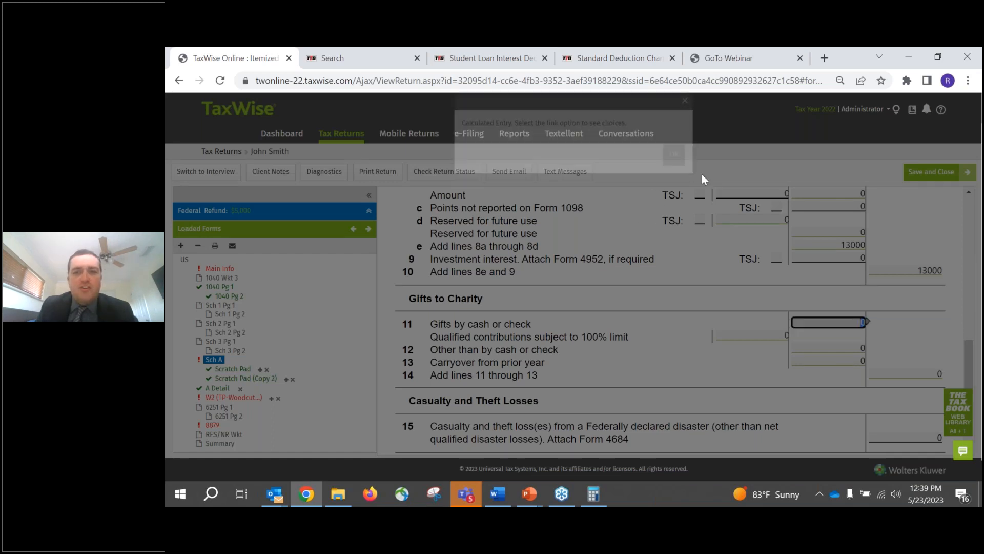
- Open the existing A Detail worksheet through the form link of line 11, gifts by cash or check
left_click(868, 322)
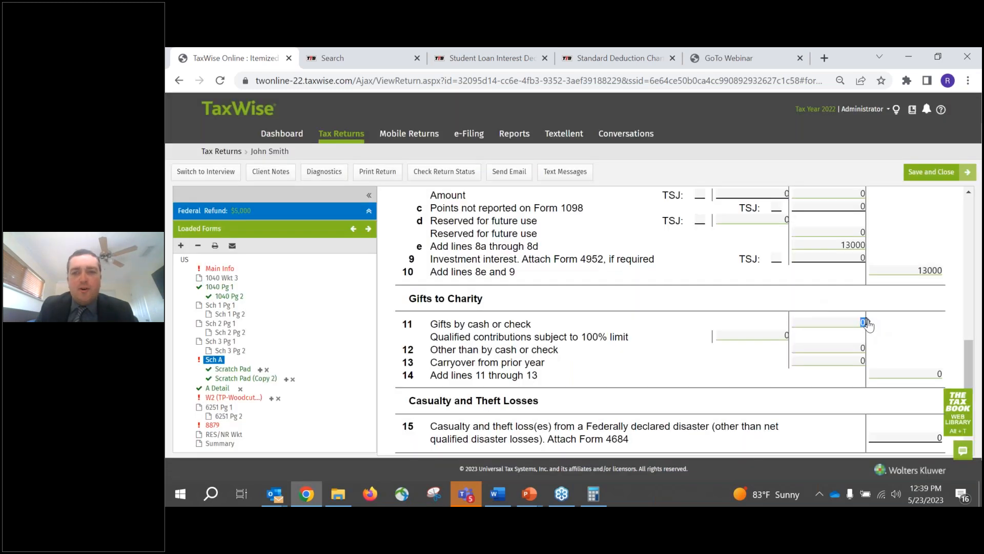
left_click(829, 310)
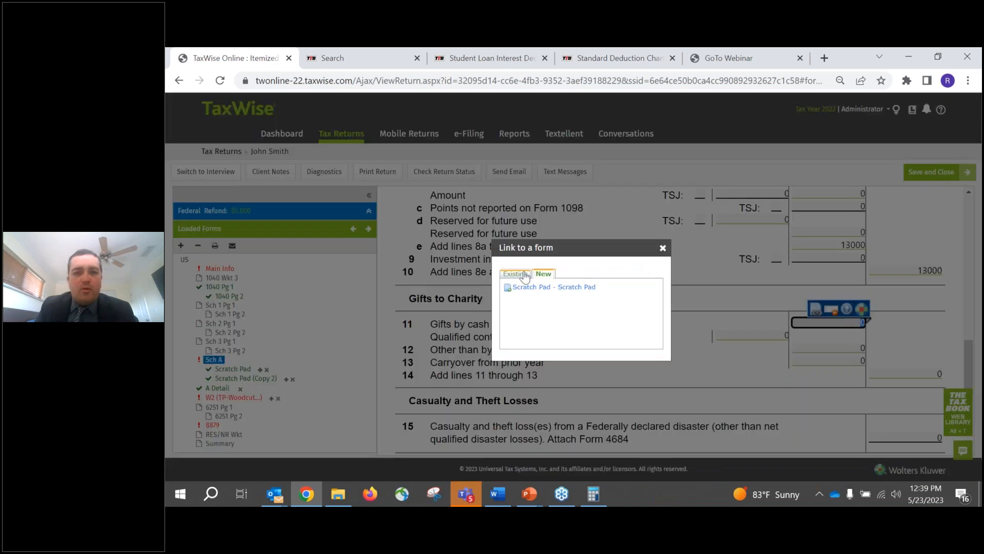
left_click(556, 288)
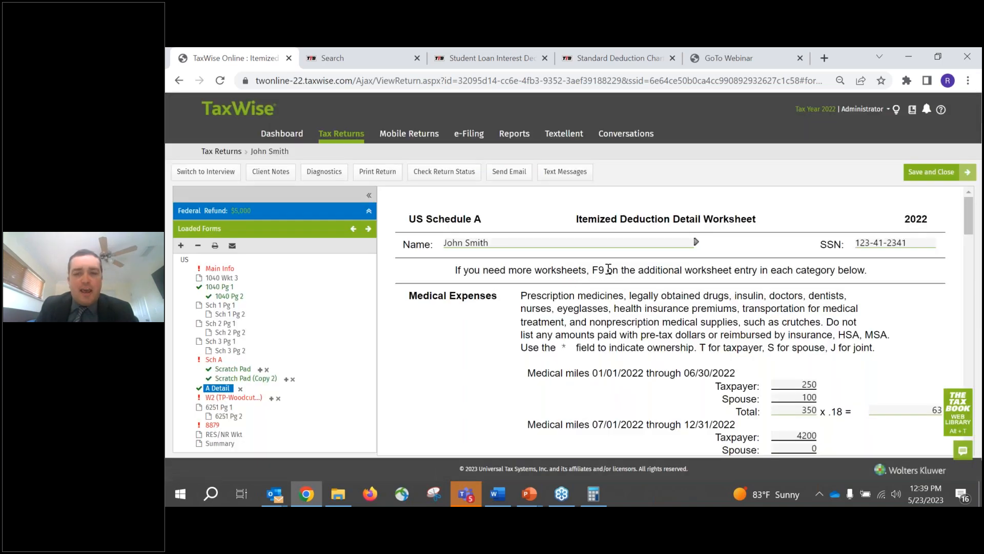
- Enter United Way as the first charity under 60% Limit Organizations in the worksheet's Cash Contributions section
scroll(604, 256, "down", 10)
scroll(595, 251, "down", 3)
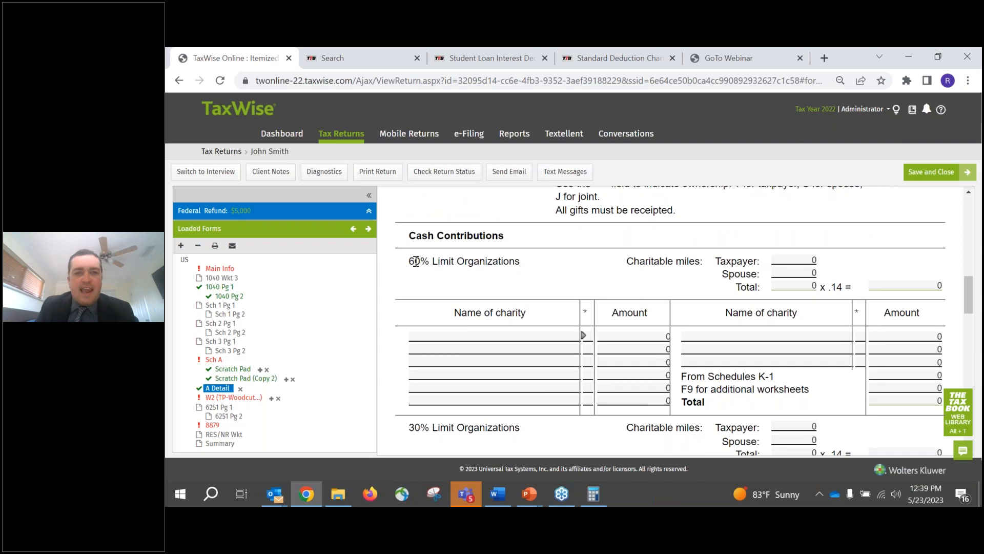
left_click_drag(411, 261, 480, 272)
left_click(518, 261)
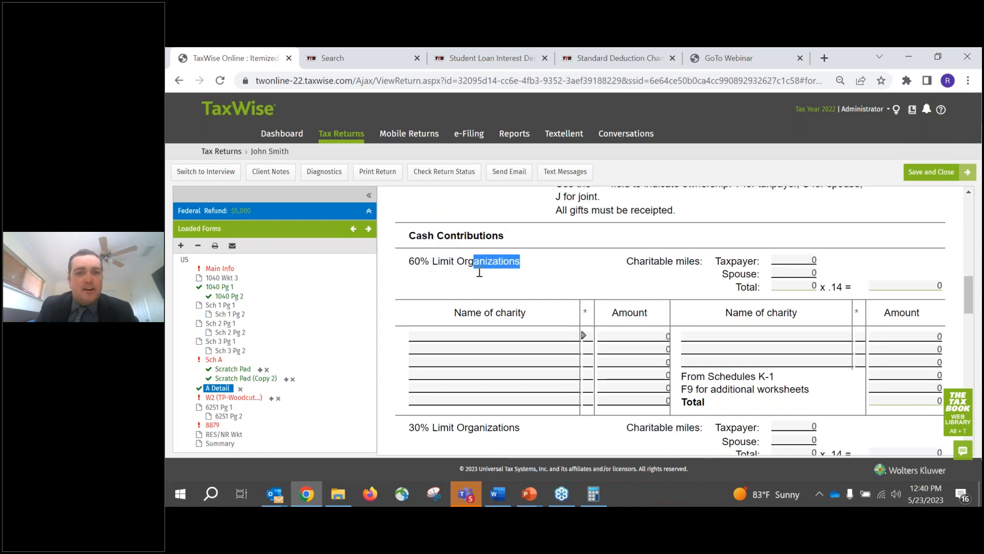
left_click(479, 336)
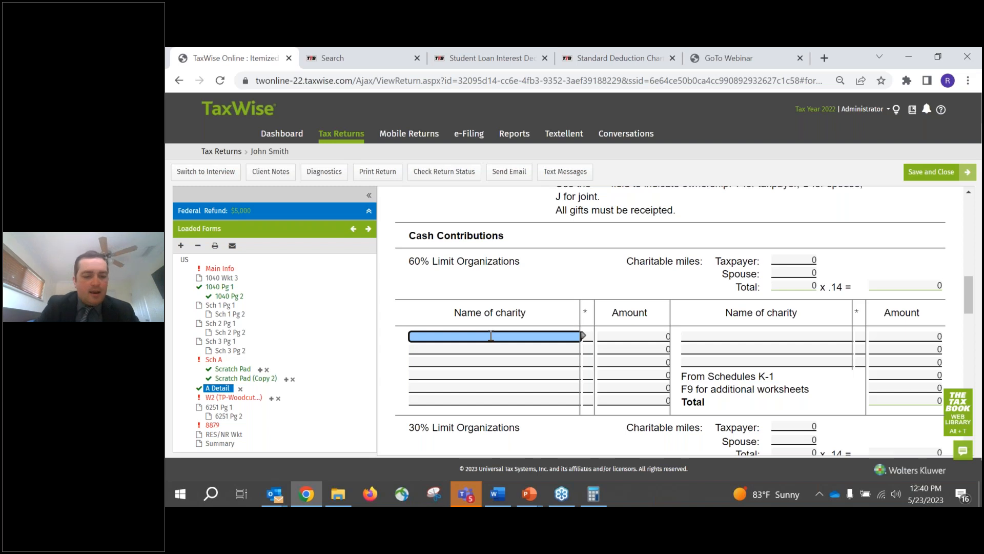
type("nited WAy")
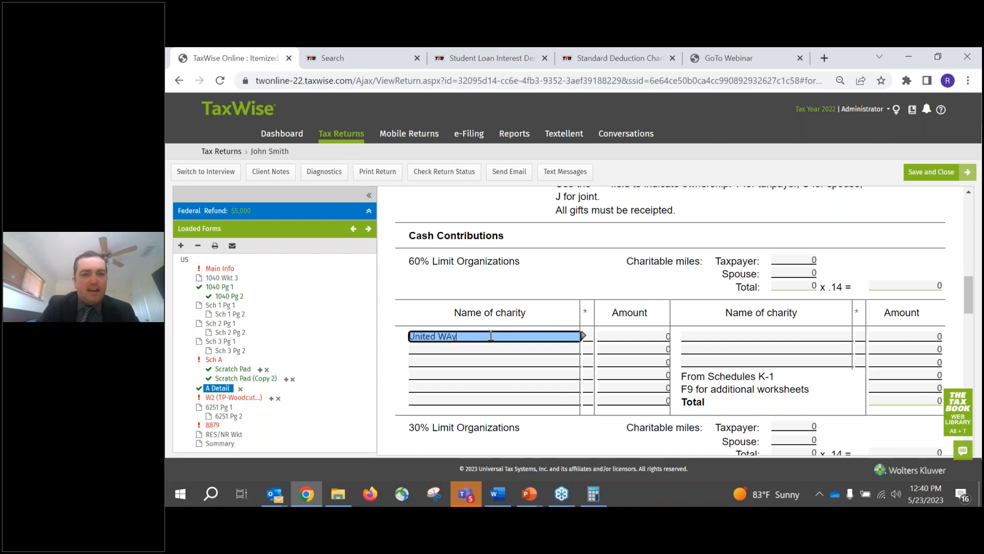
key("BackSpace")
key("BackSpace")
type("ay")
key("Tab")
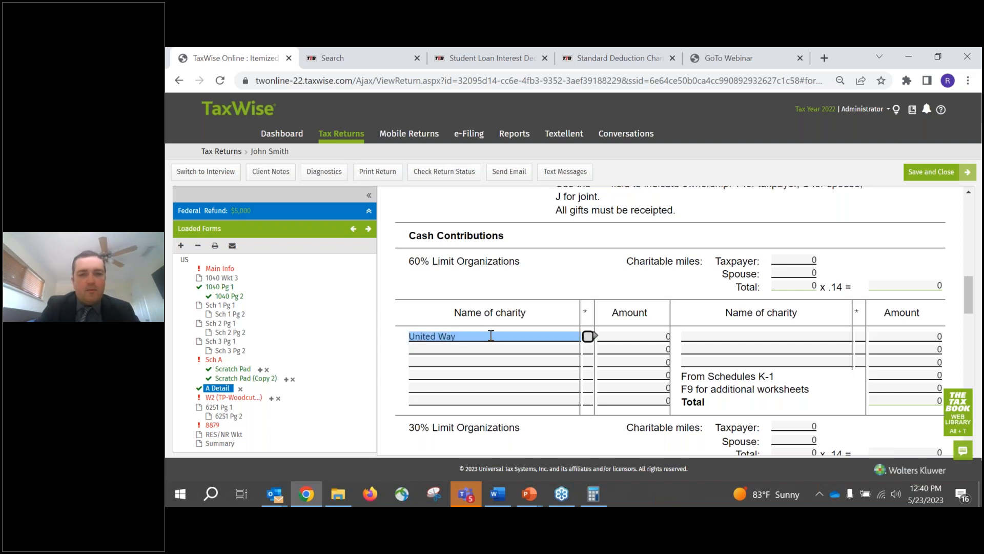
- Set the United Way cash contribution amount to 1000
key("Tab")
type("1000")
key("Tab")
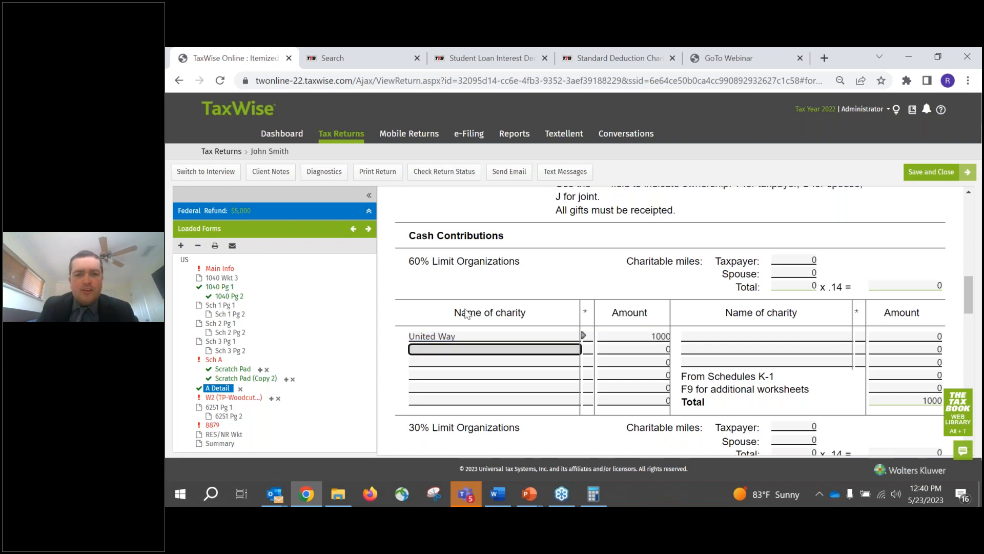
- Try to enter an amount directly in the total field of the Other Than Cash Contributions section
scroll(467, 314, "down", 4)
scroll(491, 286, "down", 3)
left_click_drag(409, 237, 560, 238)
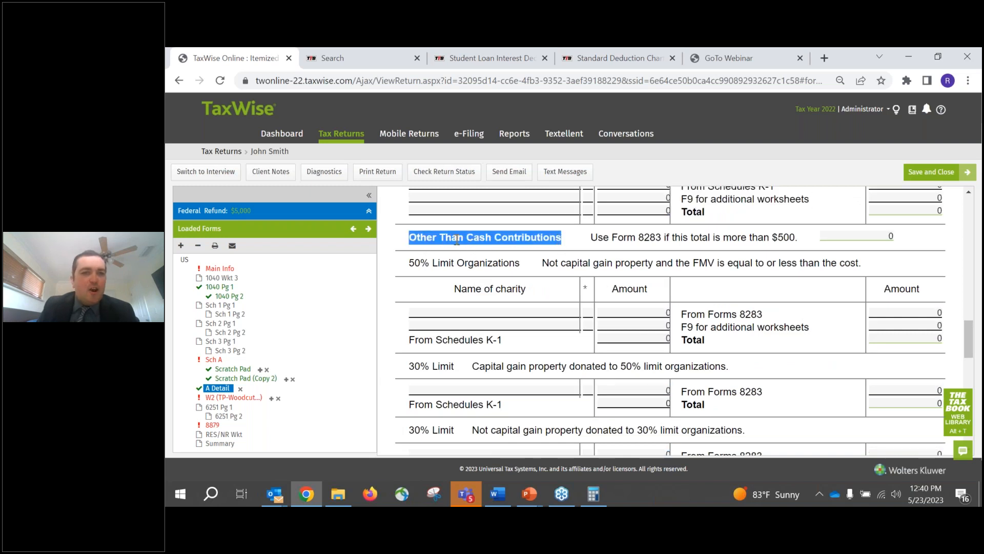
left_click(469, 311)
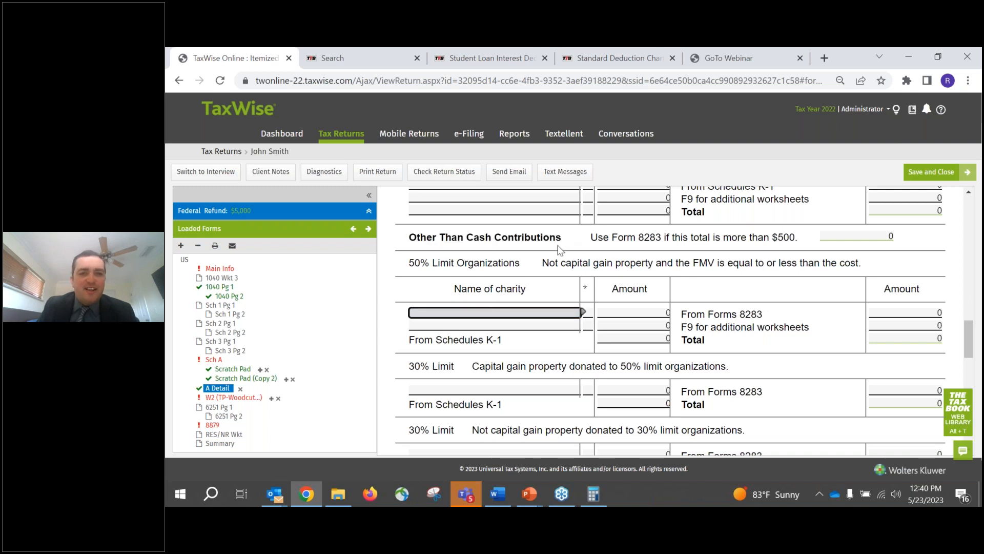
left_click(848, 236)
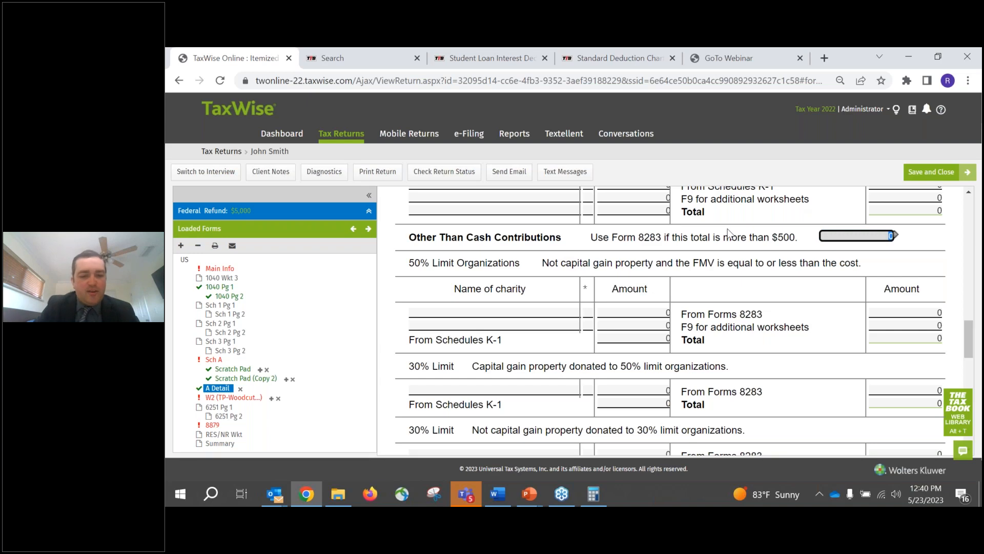
key("5")
key("Return")
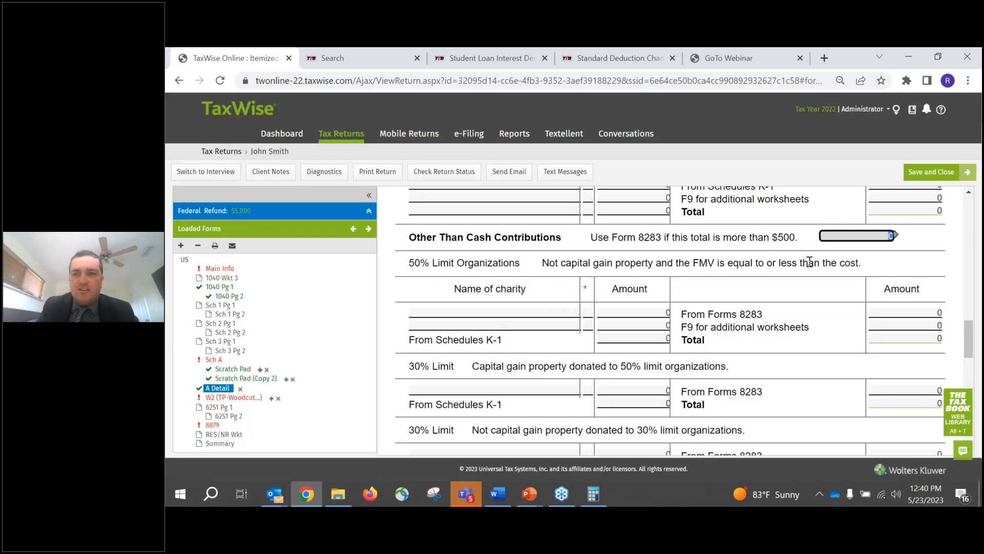
left_click(896, 235)
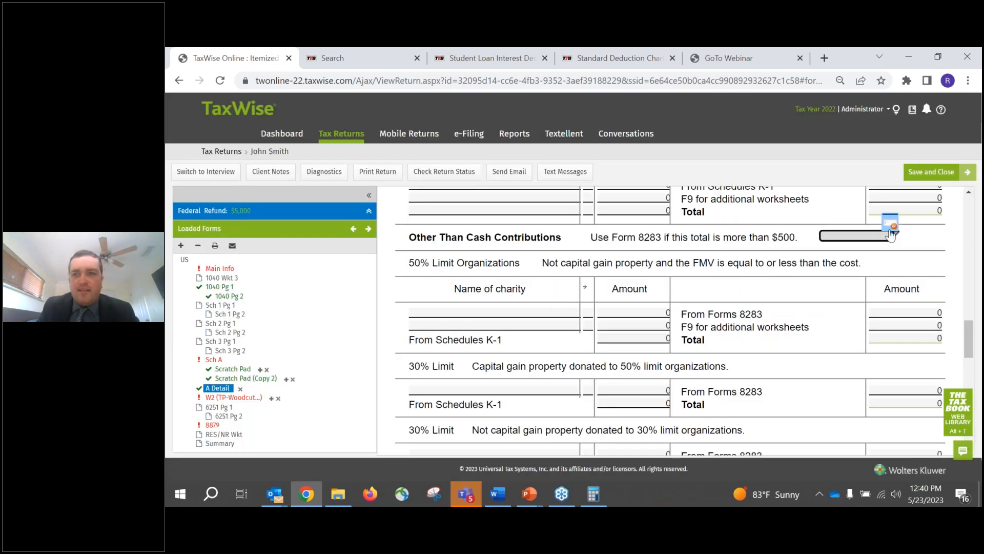
left_click(883, 252)
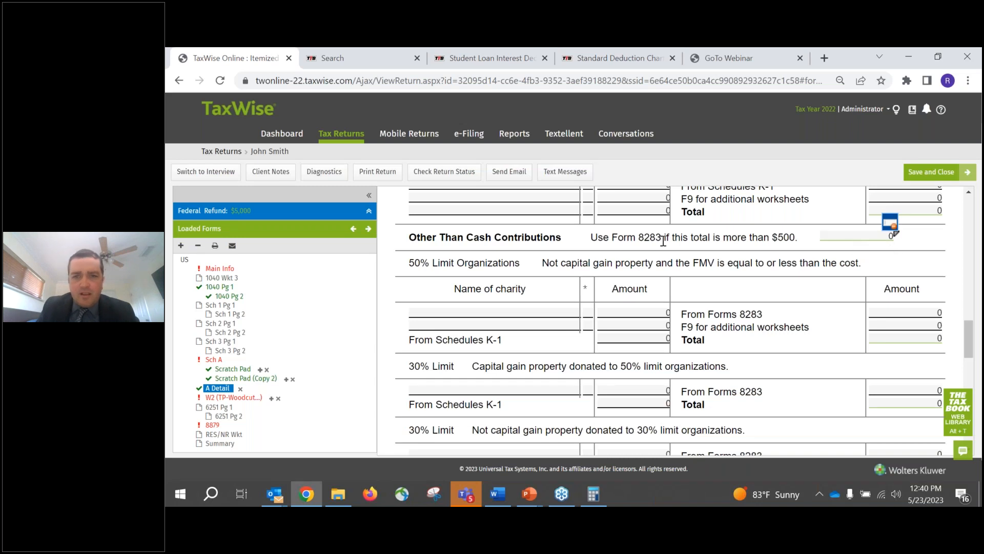
- Add Goodwill with an amount of 1000 as a cash contribution under 30% Limit Organizations
scroll(660, 241, "up", 3)
left_click(539, 310)
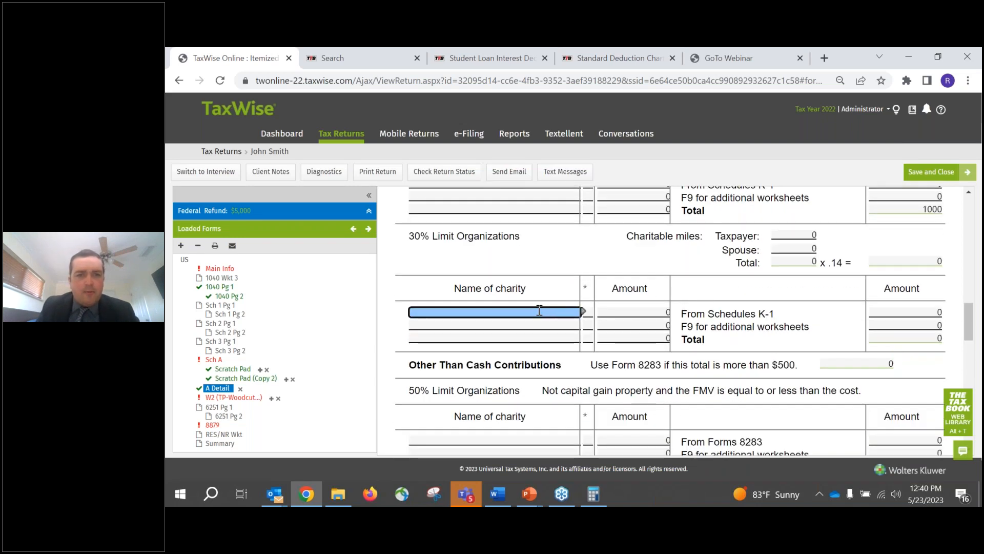
type("Goodwill")
key("Tab")
key("Tab")
type("1000")
key("Tab")
- Examine the taxpayer, spouse and total charitable miles fields under 60% Limit Organizations
scroll(602, 260, "up", 3)
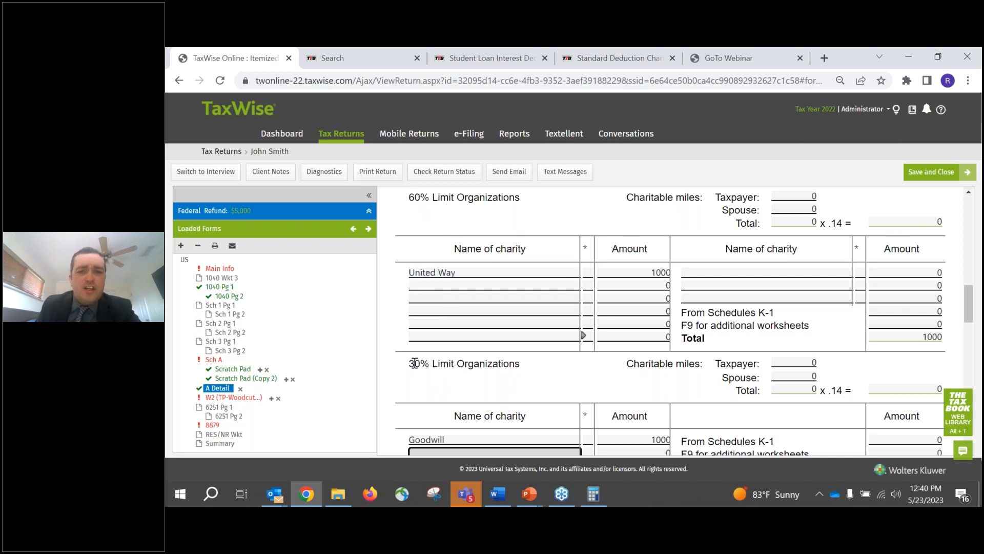
left_click(468, 285)
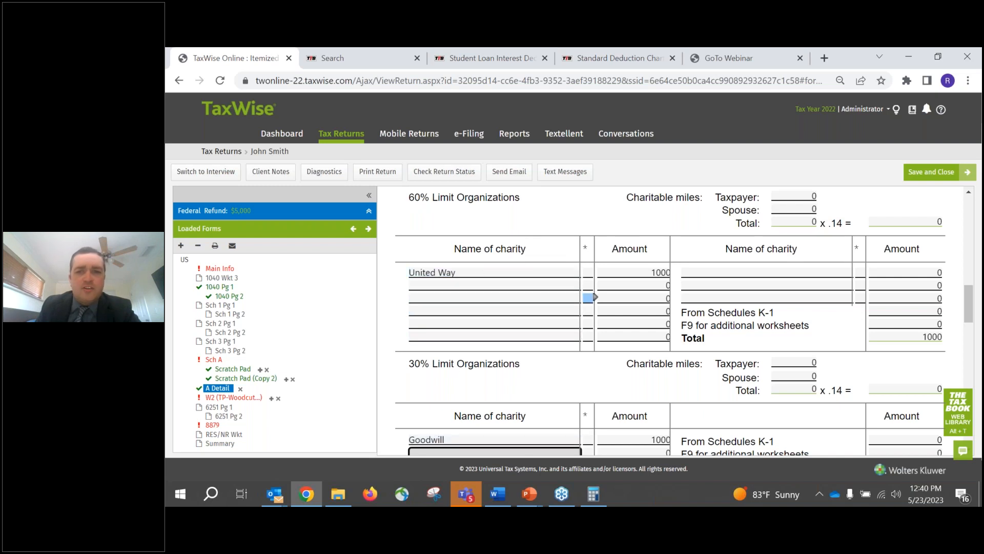
scroll(744, 287, "up", 1)
left_click(789, 261)
left_click(792, 273)
left_click(787, 285)
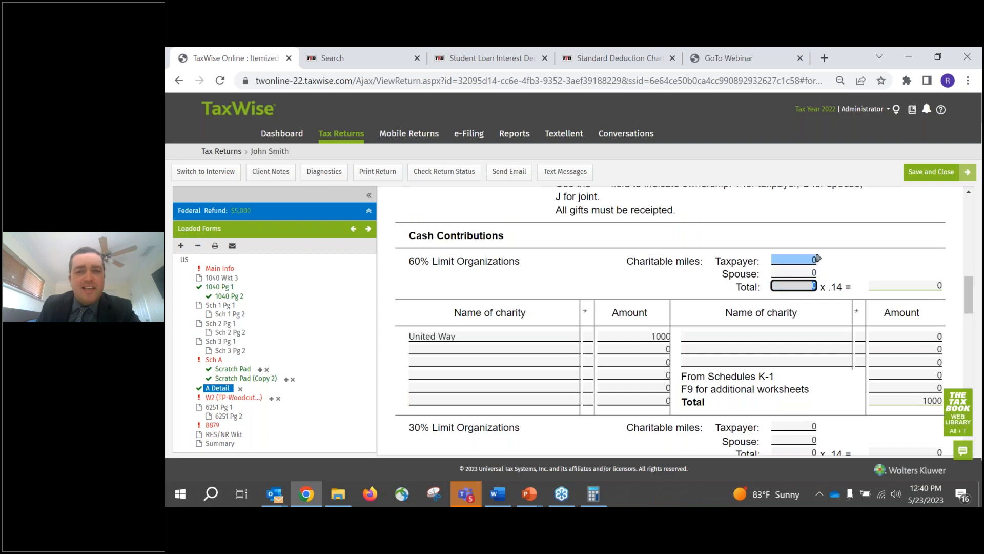
left_click(783, 260)
left_click(784, 272)
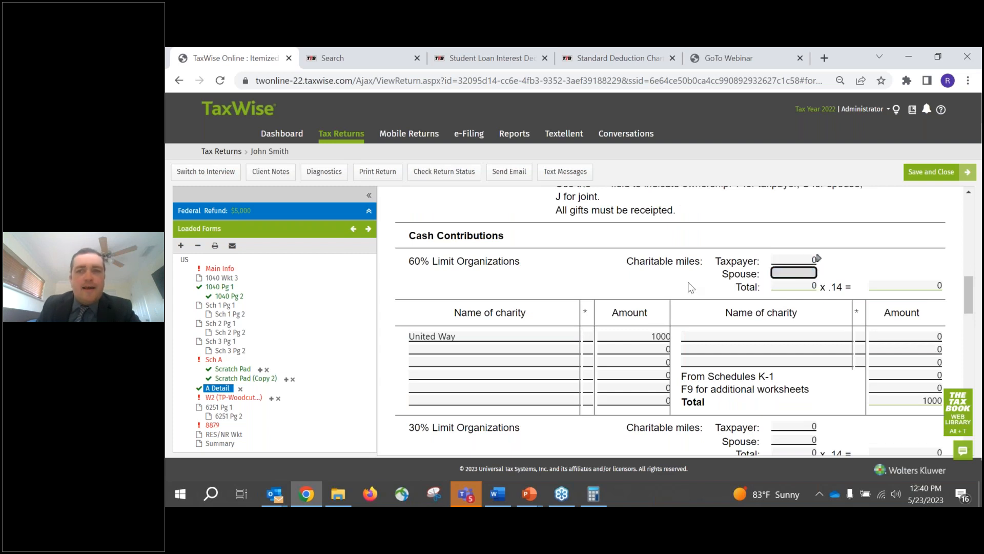
left_click(789, 288)
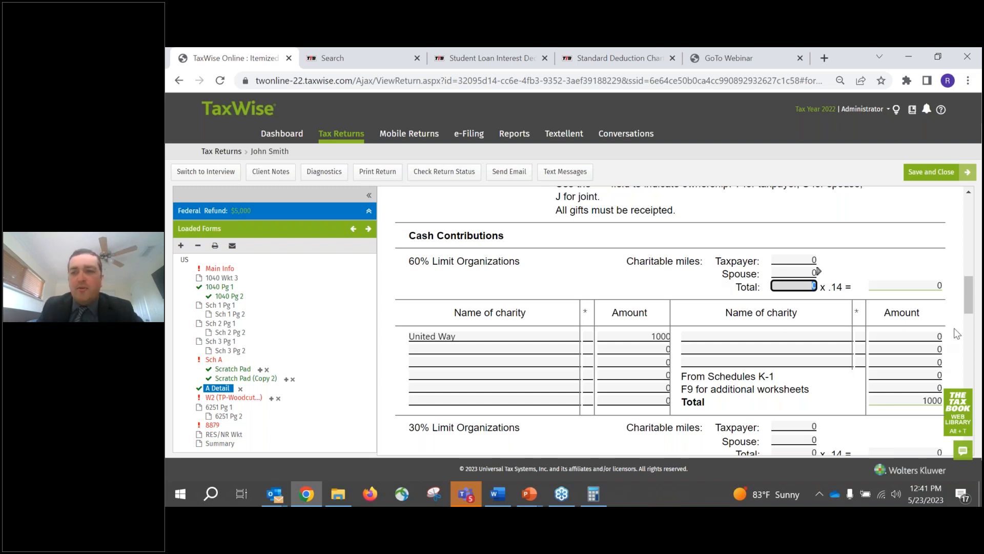
- Set the taxpayer's charitable miles for 60% Limit Organizations to 500, leaving the spouse's miles without an entry
left_click(802, 258)
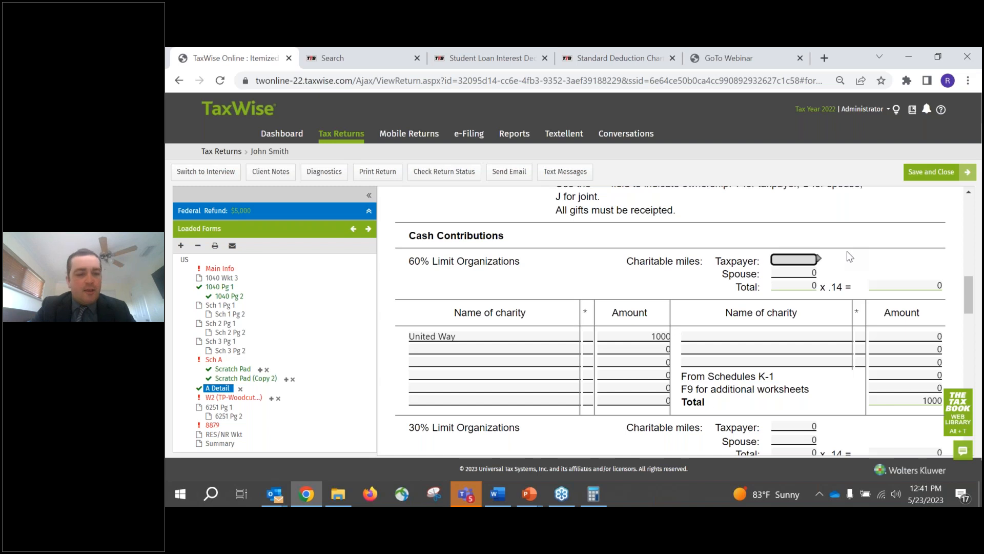
type("500")
key("Return")
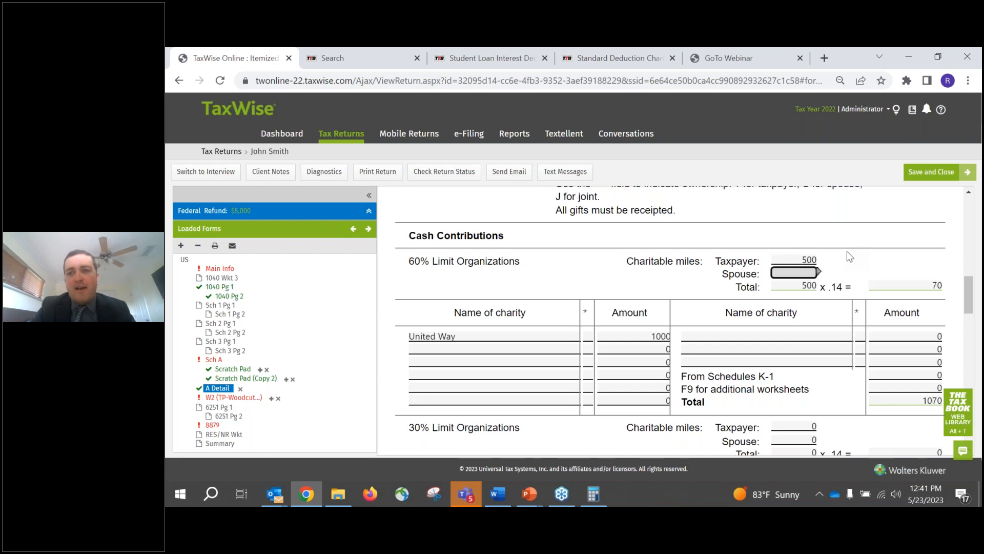
key("Return")
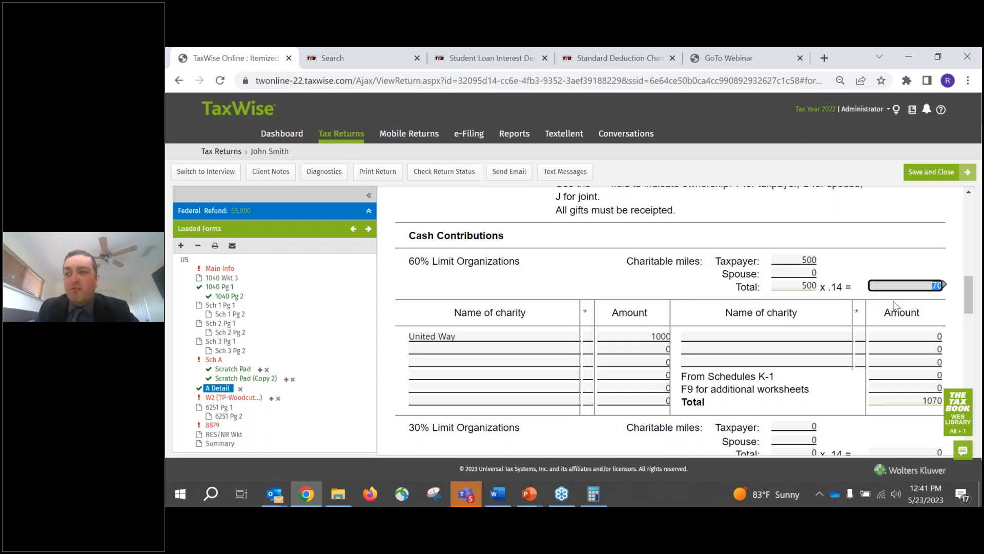
- Return to Schedule A and review the medical and dental expense calculation on lines 1 through 4
left_click(220, 363)
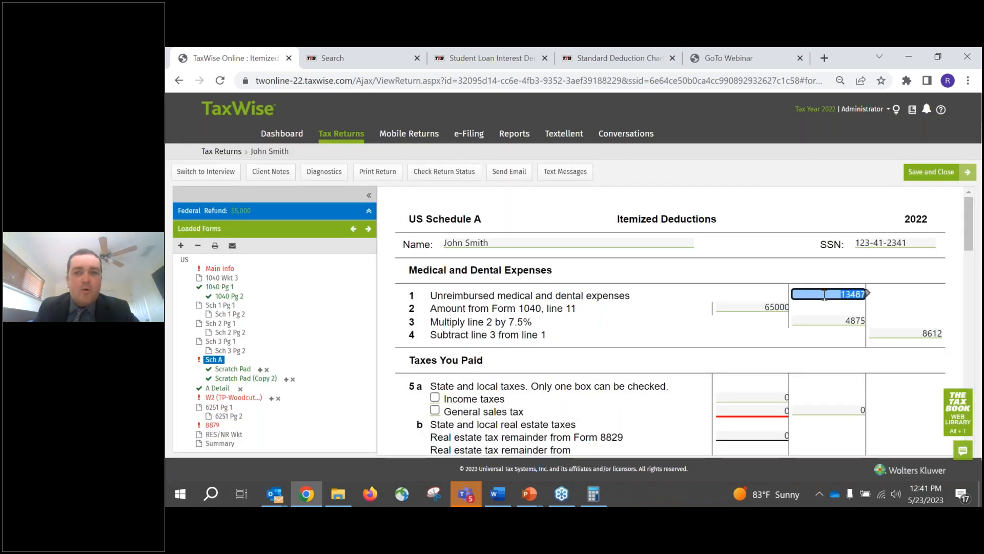
left_click(847, 320)
left_click(905, 335)
- Review the real estate and personal property taxes, their sum and the limited amount on lines 5b through 5e
scroll(726, 325, "down", 4)
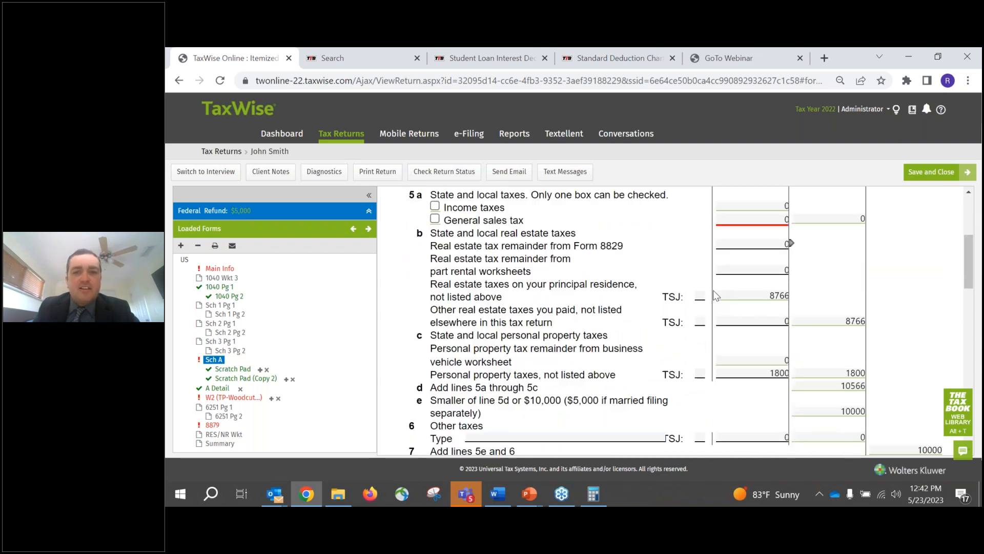
left_click(772, 296)
left_click(829, 322)
left_click(773, 374)
key("Tab")
key("Tab")
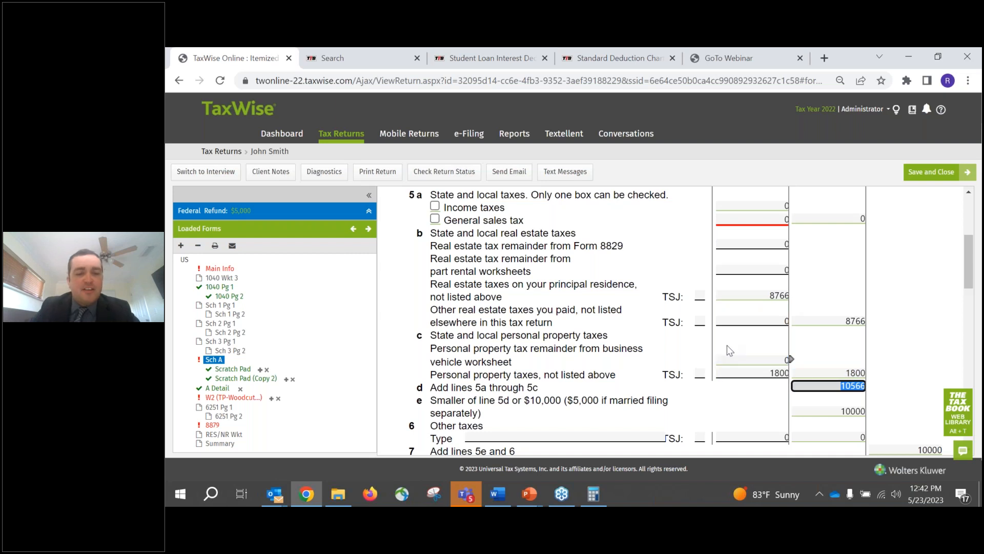
left_click(788, 361)
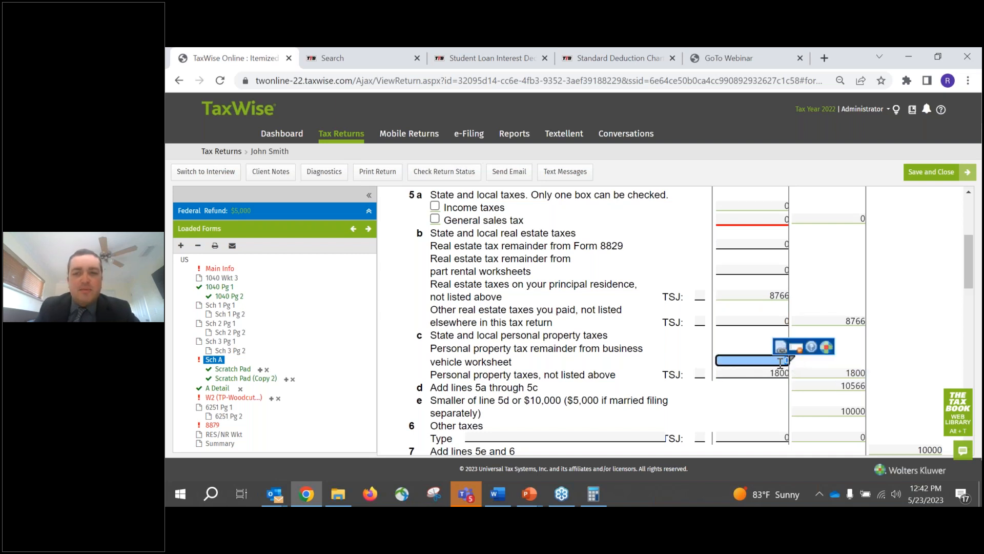
key("Tab")
key("Tab")
key("Tab")
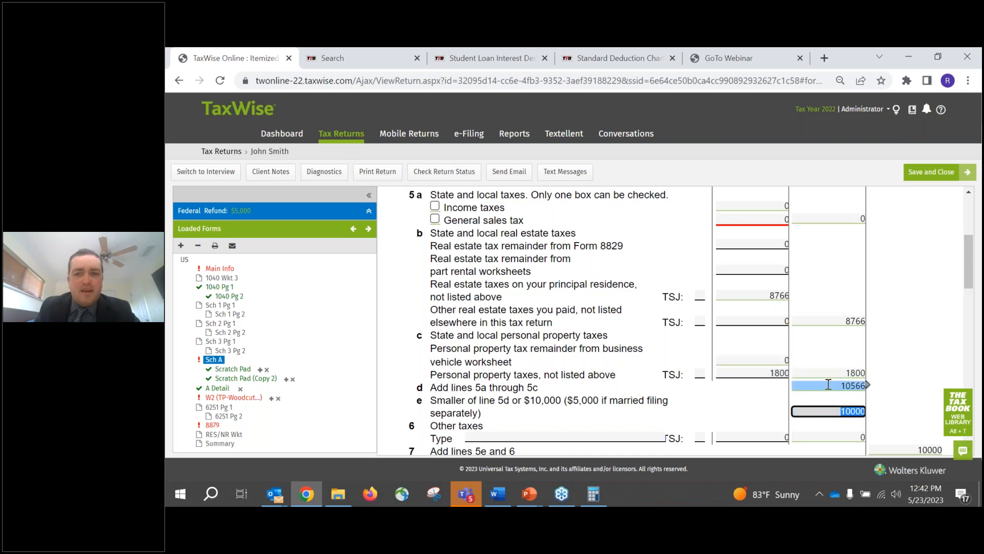
- Recheck the personal property taxes on line 5c and the principal residence real estate taxes on line 5b
left_click(831, 374)
left_click(768, 374)
left_click(819, 320)
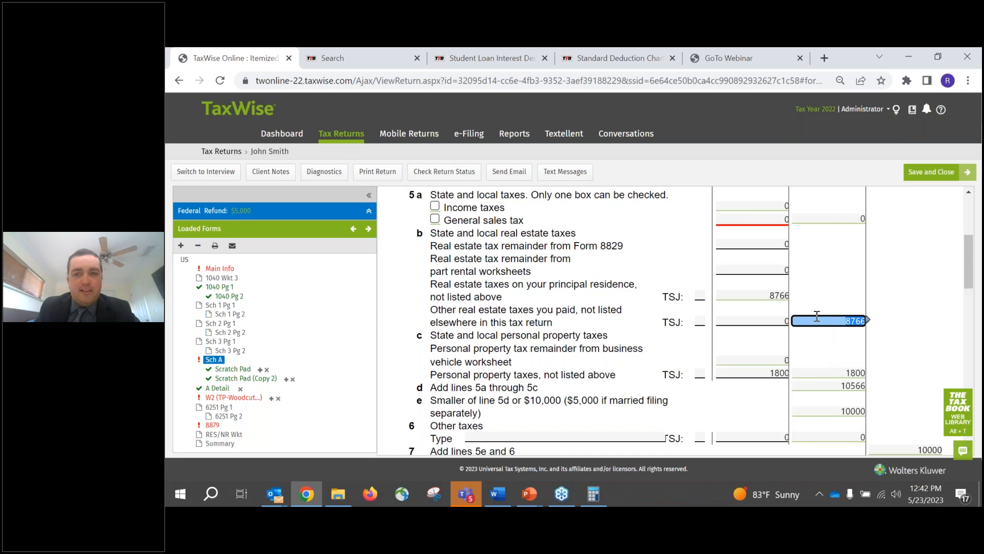
left_click(764, 296)
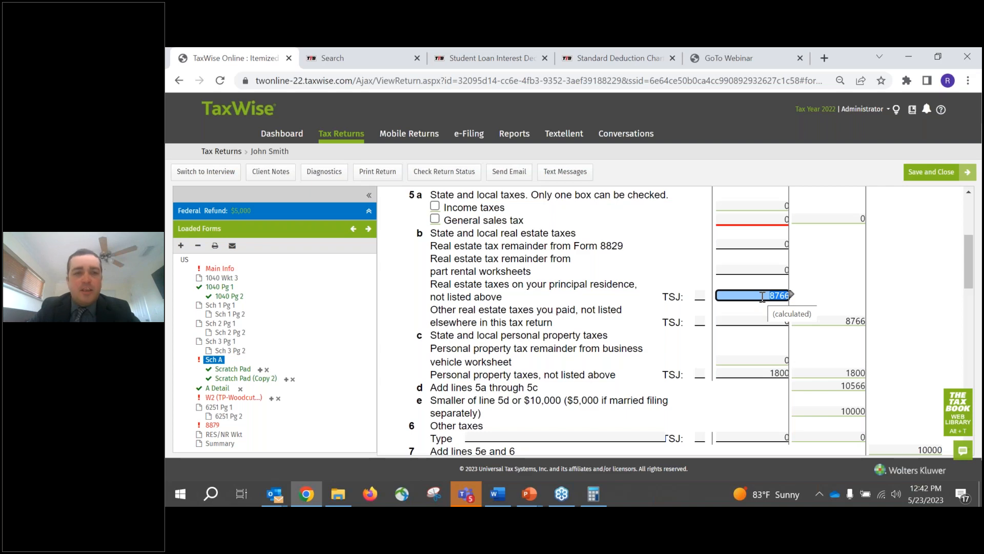
- Switch to the PowerPoint slide show and advance to the Medical expense examples slide
left_click(529, 494)
left_click(540, 450)
key("Right")
key("Right")
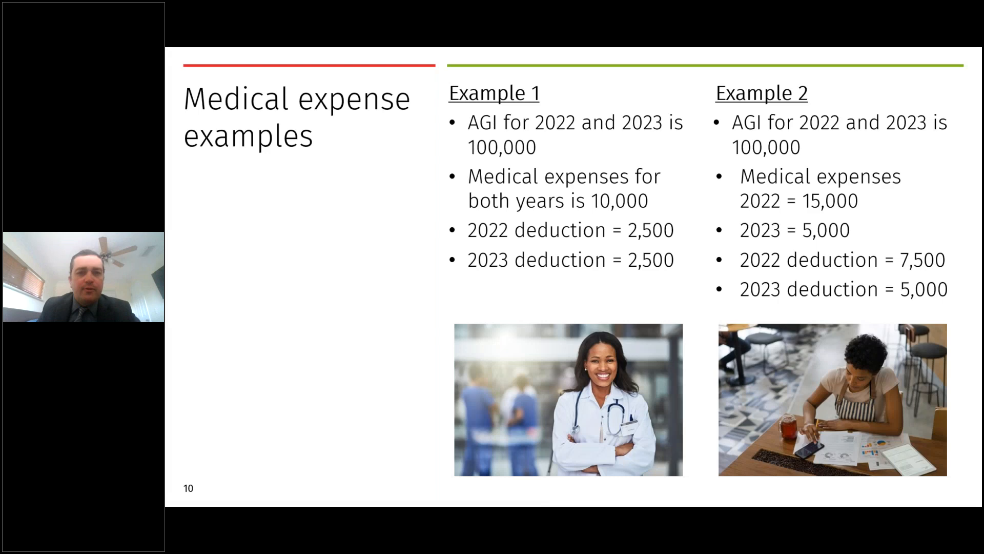
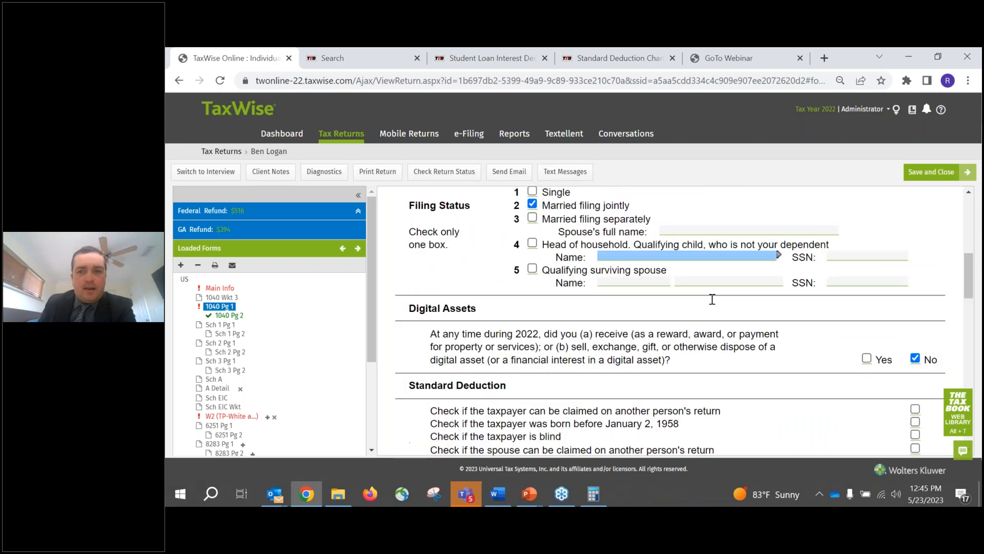
- Review the W-2 wages on line 1a and the other income lines of Form 1040 page 1
left_click(911, 323)
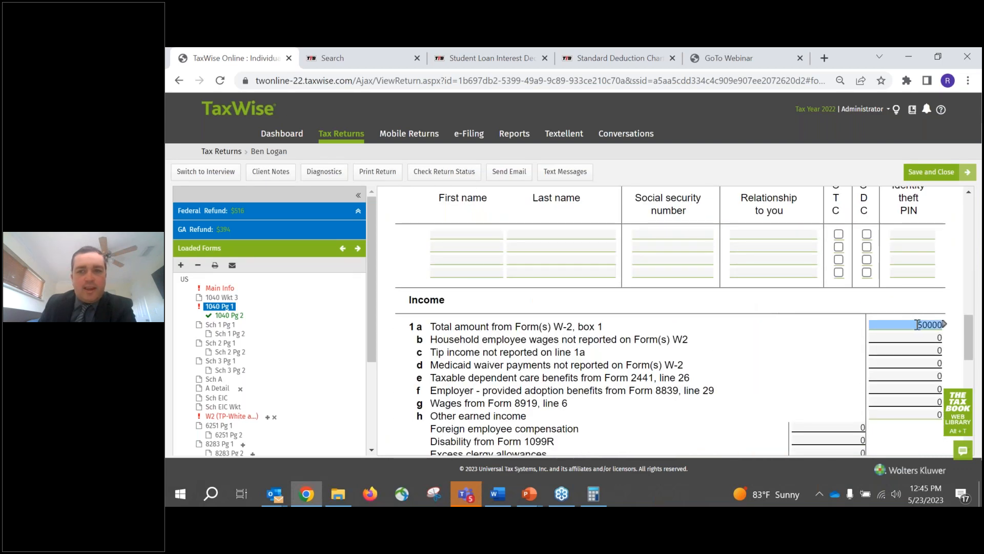
scroll(915, 325, "down", 4)
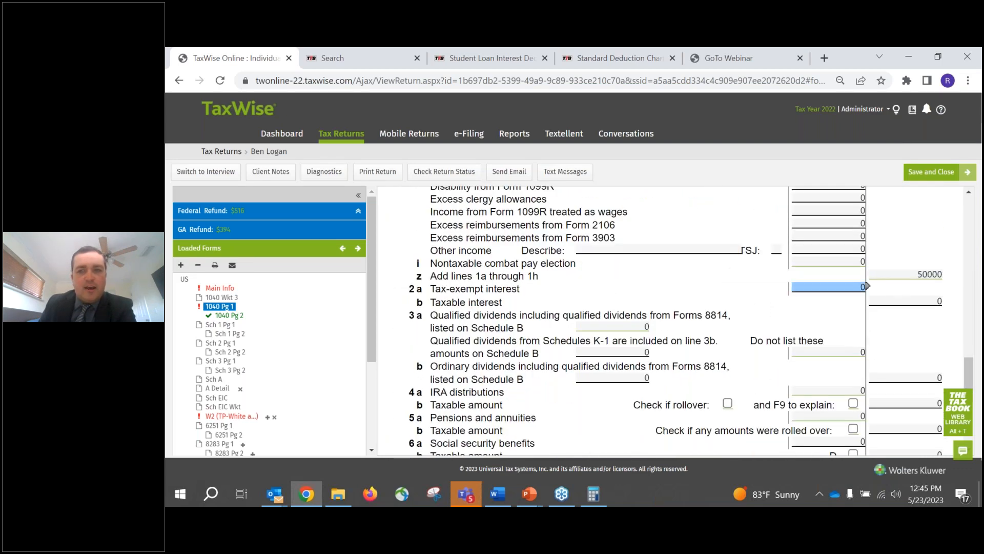
scroll(237, 354, "down", 1)
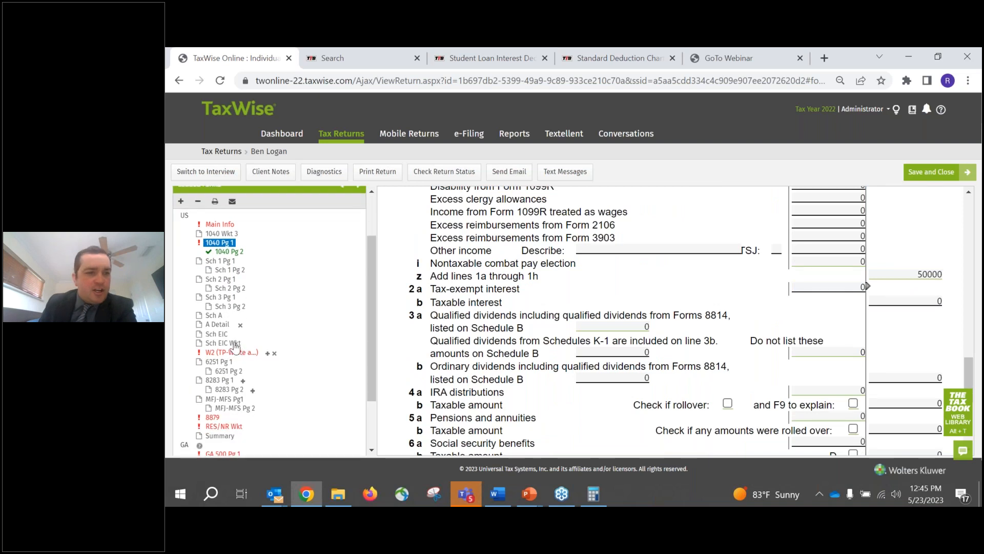
- Open Schedule A and review the medical expenses, state income taxes and the sum of taxes on line 5d
left_click(214, 315)
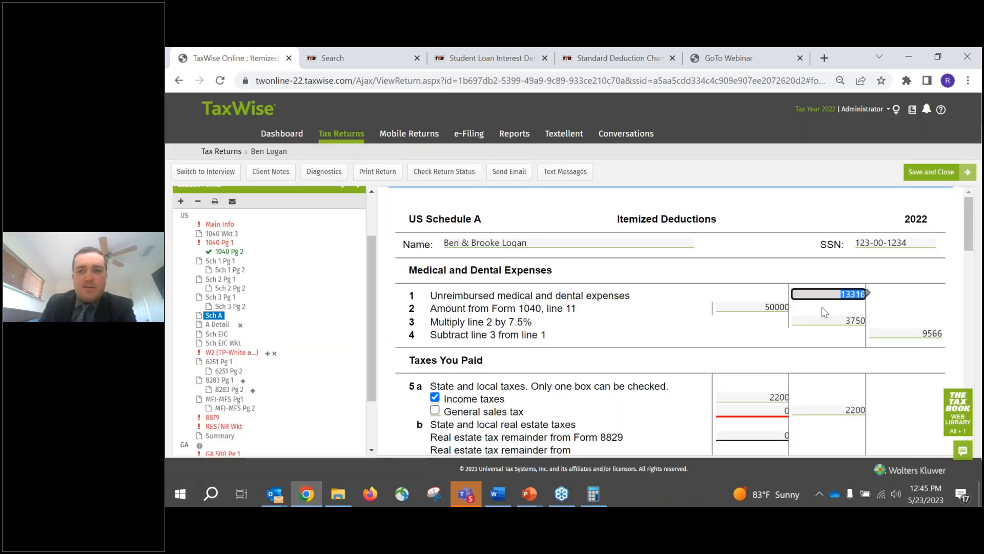
scroll(748, 333, "down", 1)
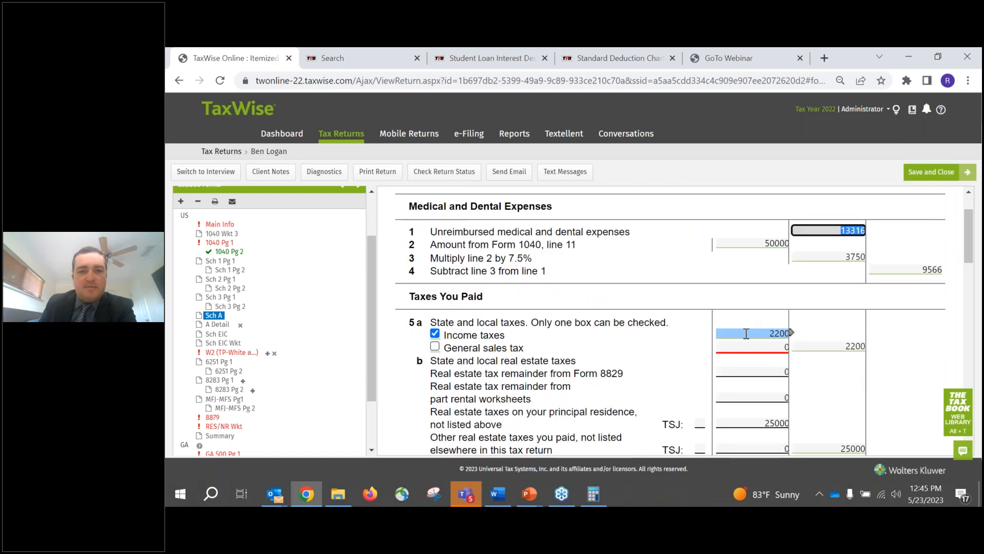
left_click(747, 334)
left_click(827, 345)
scroll(768, 346, "down", 1)
scroll(791, 347, "down", 3)
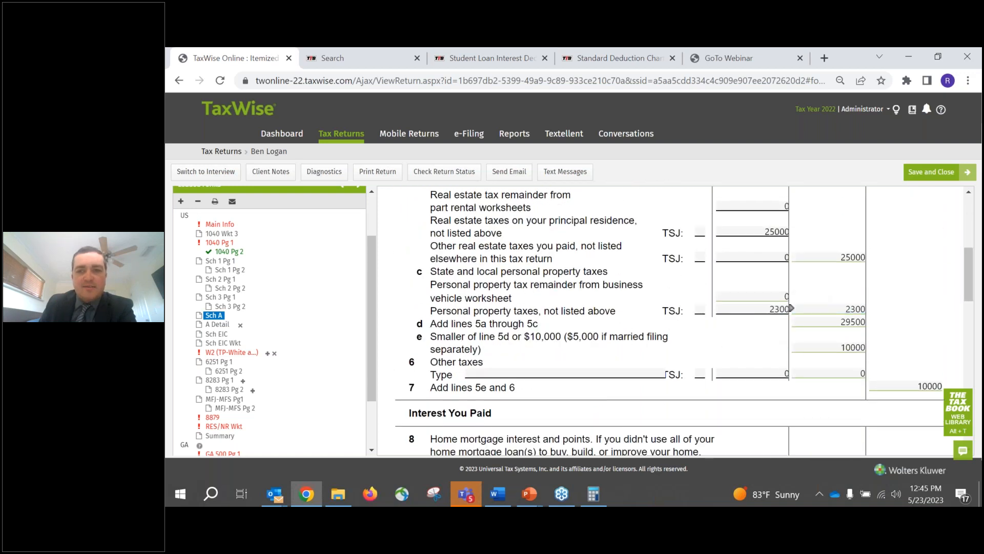
left_click(830, 322)
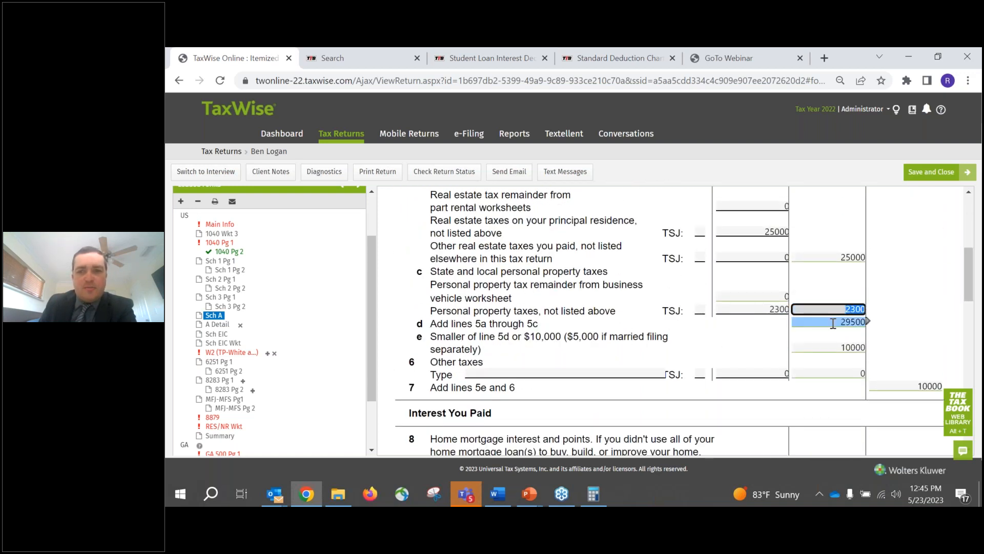
- Examine the gifts to charity on lines 11 through 14 and the total itemized deductions on line 17
scroll(811, 338, "down", 1)
scroll(815, 302, "down", 8)
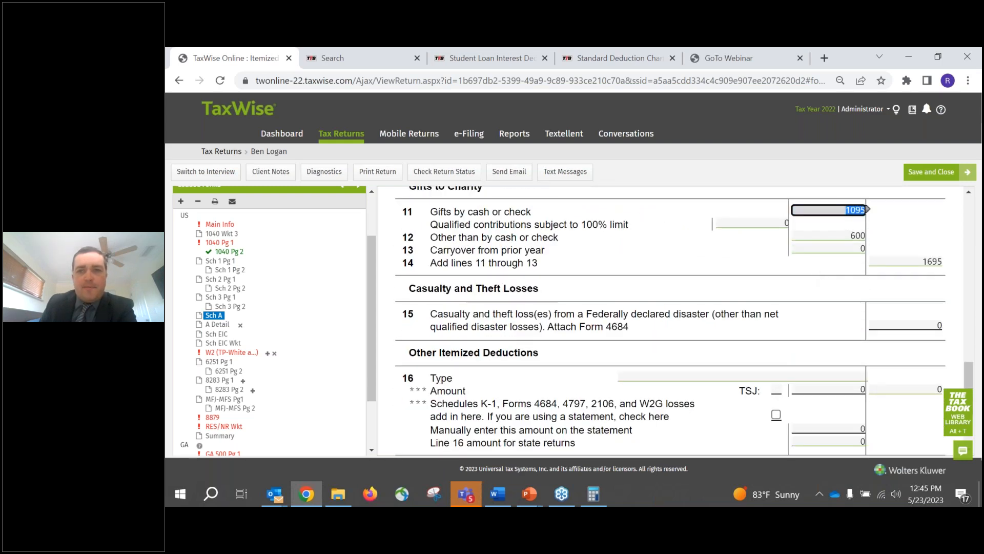
scroll(901, 351, "down", 3)
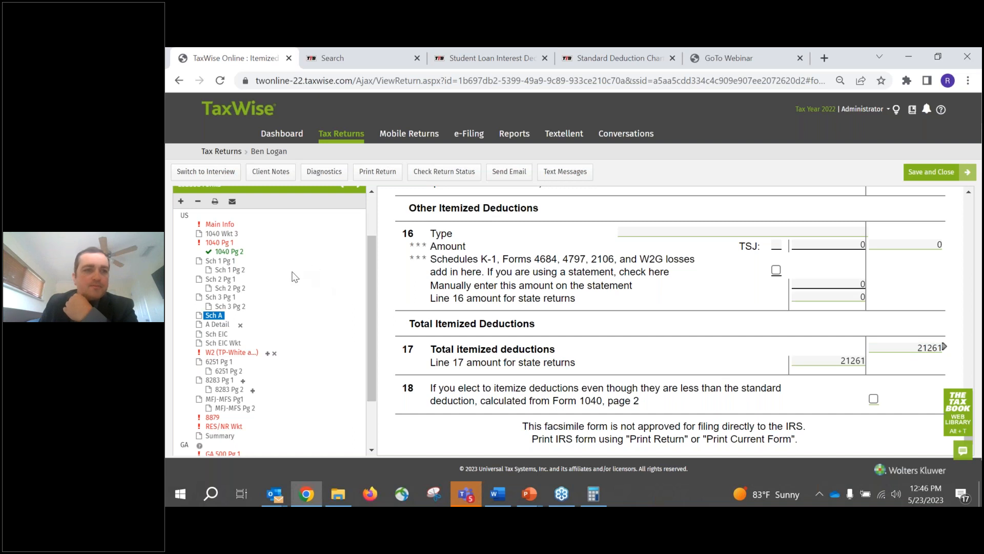
- Expand the federal refund summary and highlight the current refund amount
scroll(291, 253, "up", 3)
left_click(300, 215)
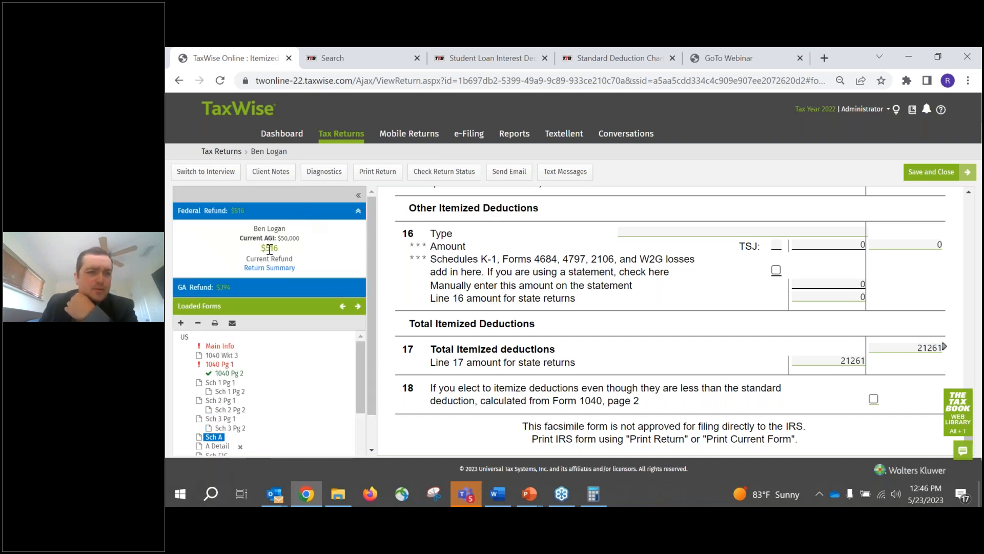
left_click_drag(261, 248, 289, 253)
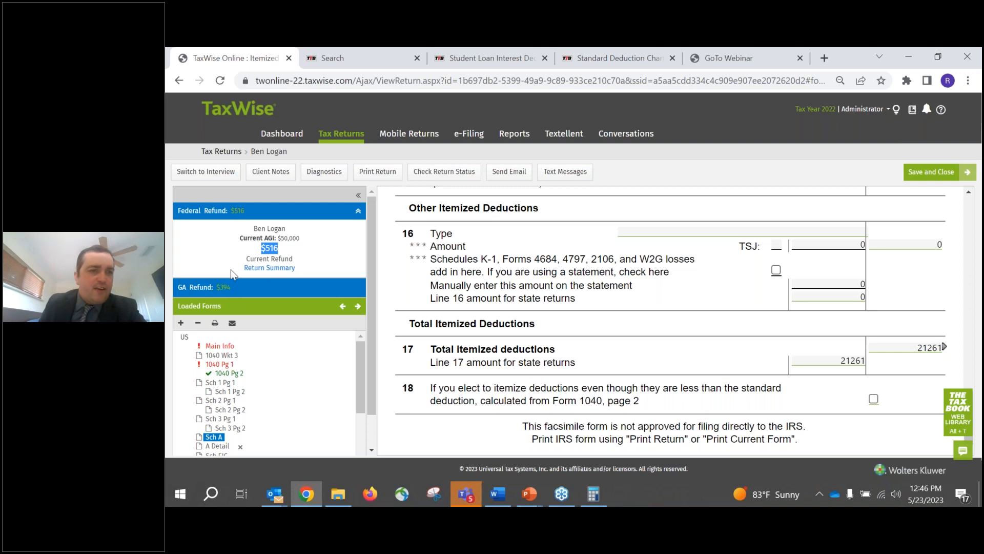
- Open the Calculator and add the federal refund of 516 to the Georgia refund of 394
left_click(593, 495)
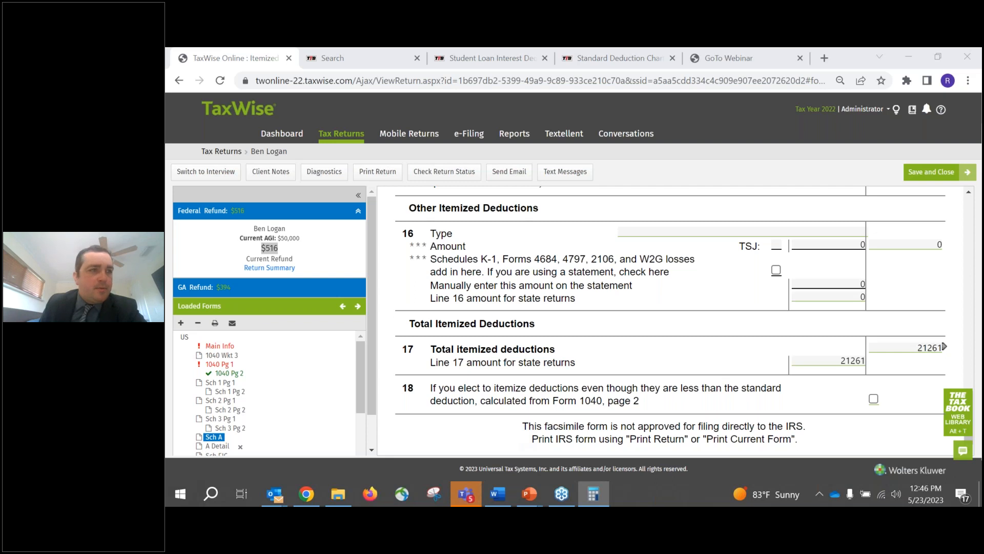
left_click(180, 494)
left_click(244, 318)
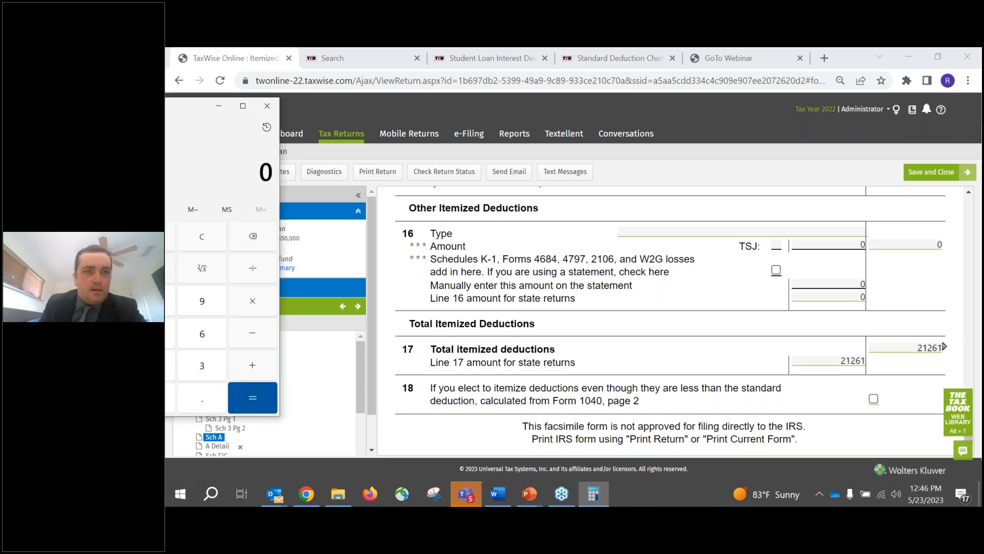
left_click(668, 406)
left_click(609, 447)
left_click(734, 413)
left_click(789, 445)
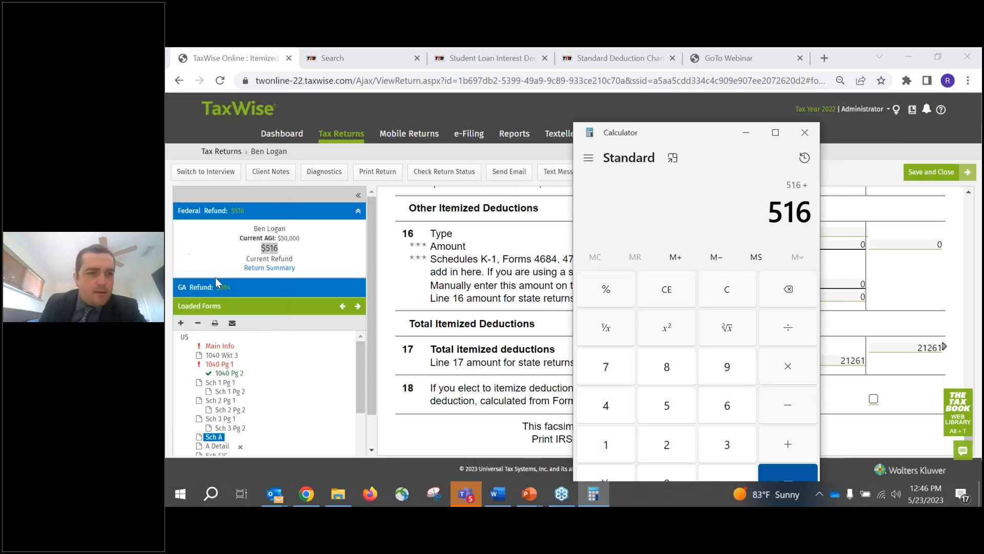
left_click(727, 444)
left_click(726, 367)
left_click(606, 405)
left_click(788, 474)
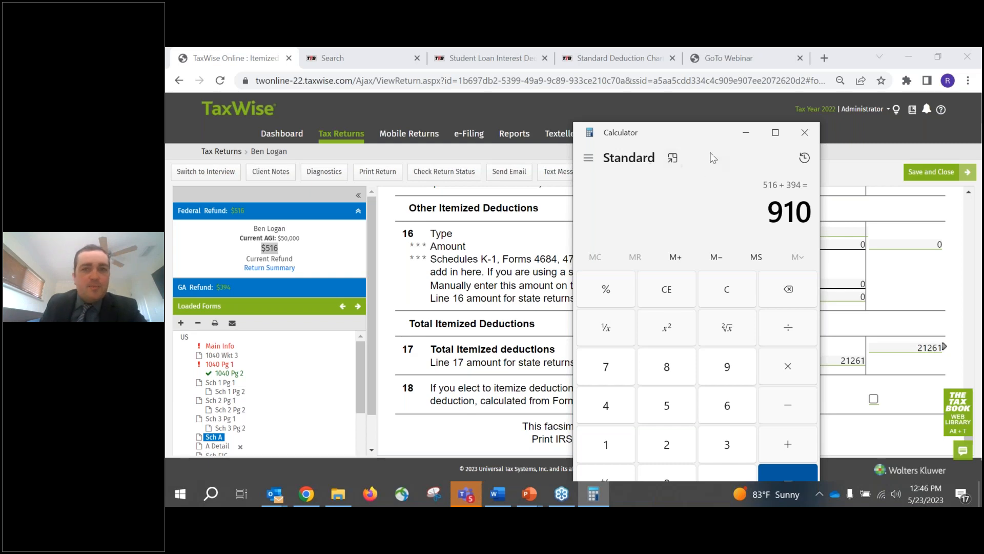
- Set the calculator aside, open Form 1040 page 1 and examine the standard or itemized deduction on line 12
left_click_drag(703, 139, 166, 134)
key("alt+Tab")
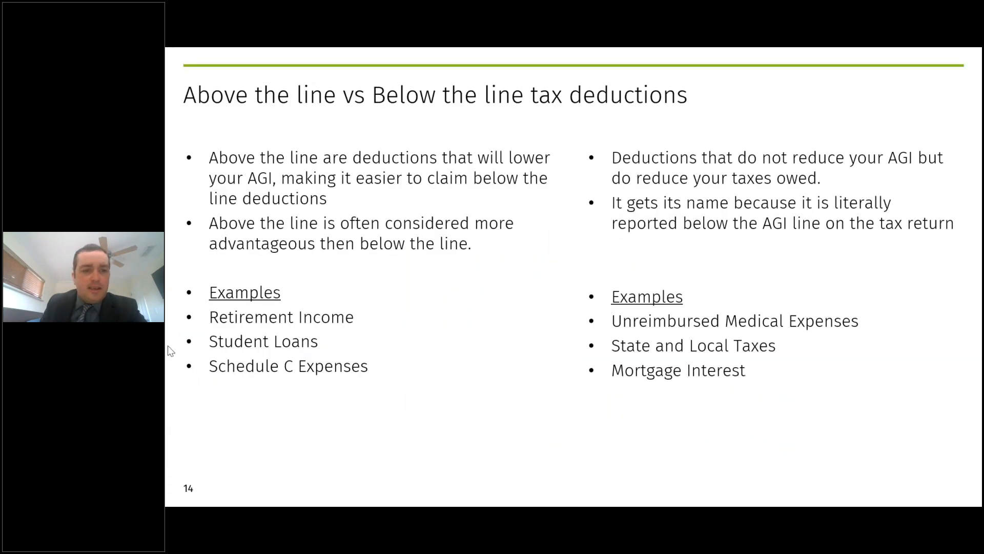
key("alt+Tab")
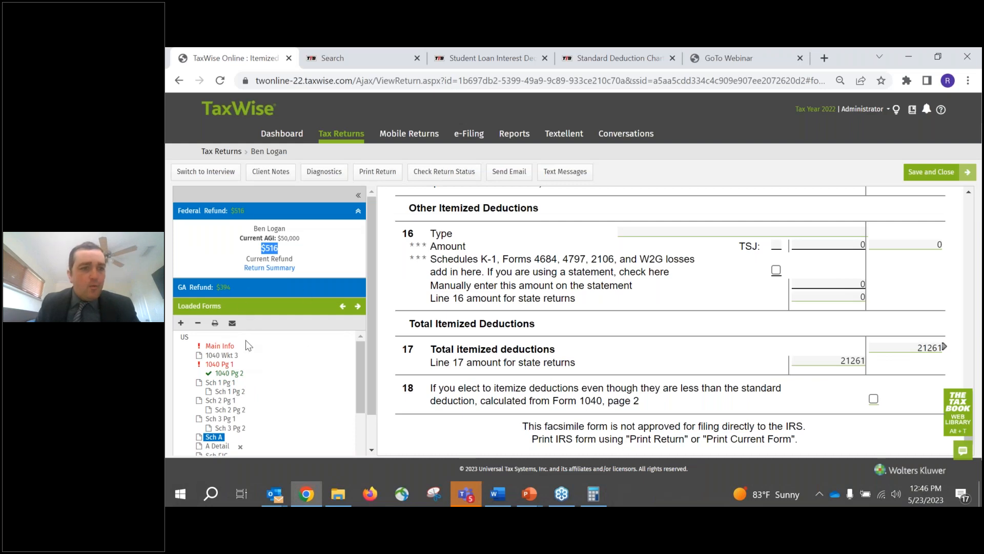
left_click(221, 364)
scroll(644, 285, "down", 15)
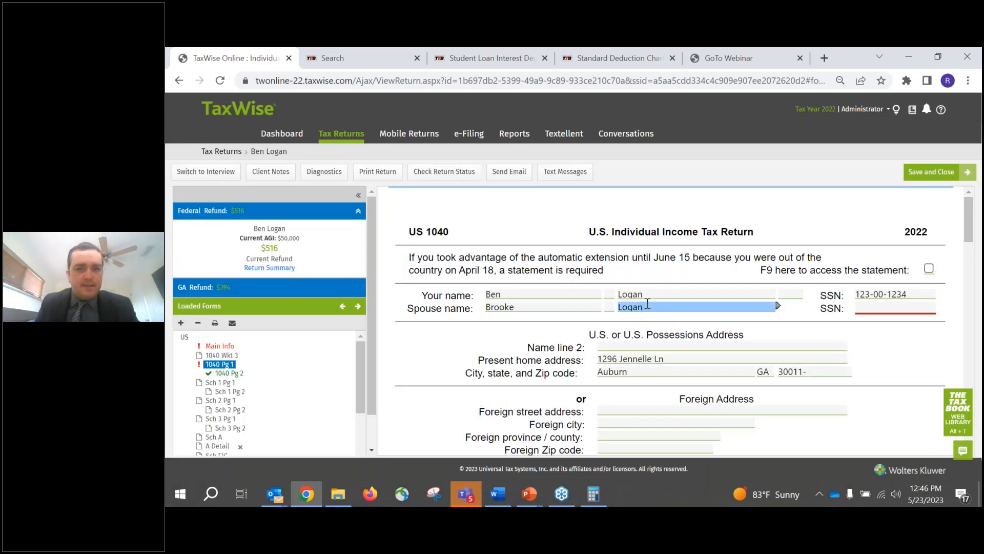
scroll(644, 285, "down", 6)
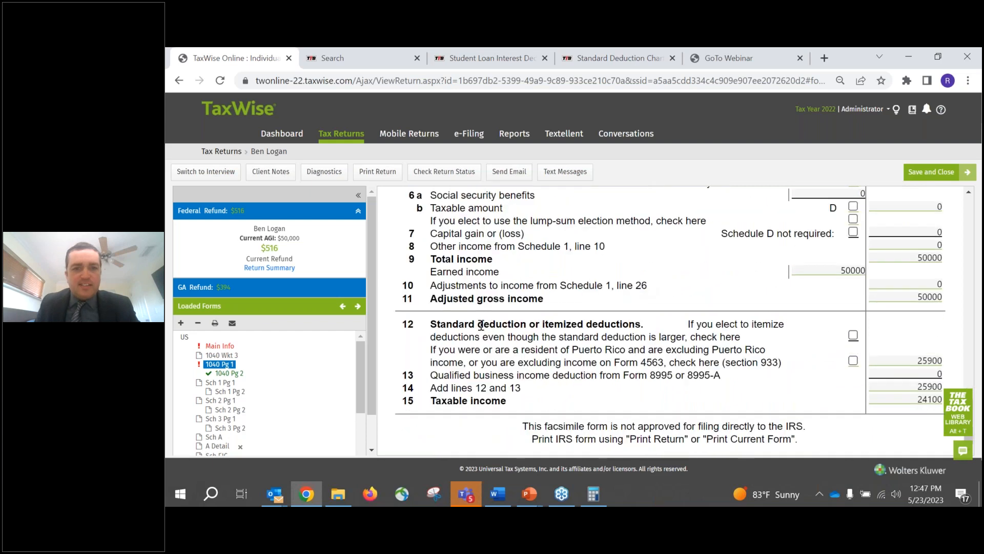
left_click_drag(430, 324, 637, 329)
left_click(644, 326)
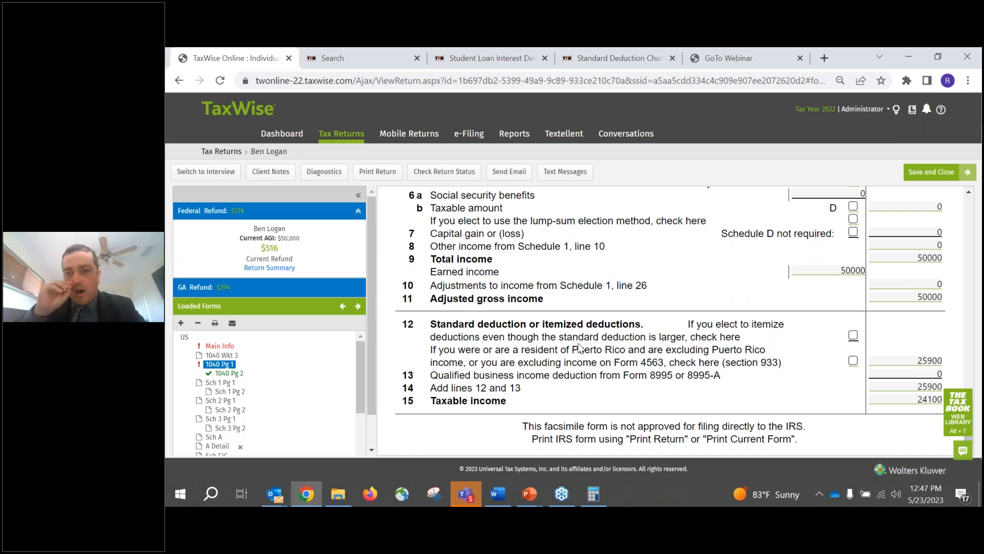
- Elect to itemize on line 12 even though the standard deduction is larger, and check the federal balance due
left_click(853, 336)
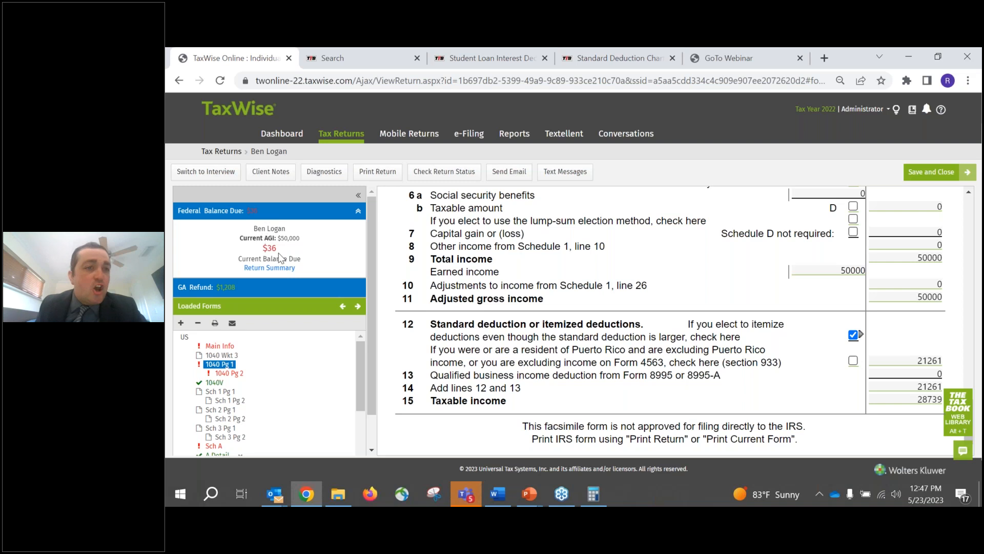
left_click_drag(262, 248, 277, 248)
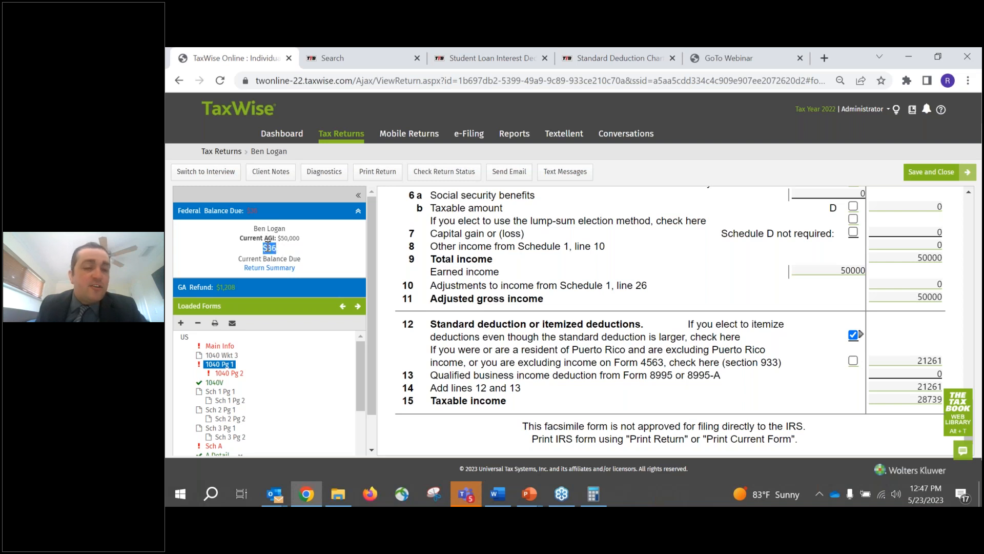
left_click(270, 248)
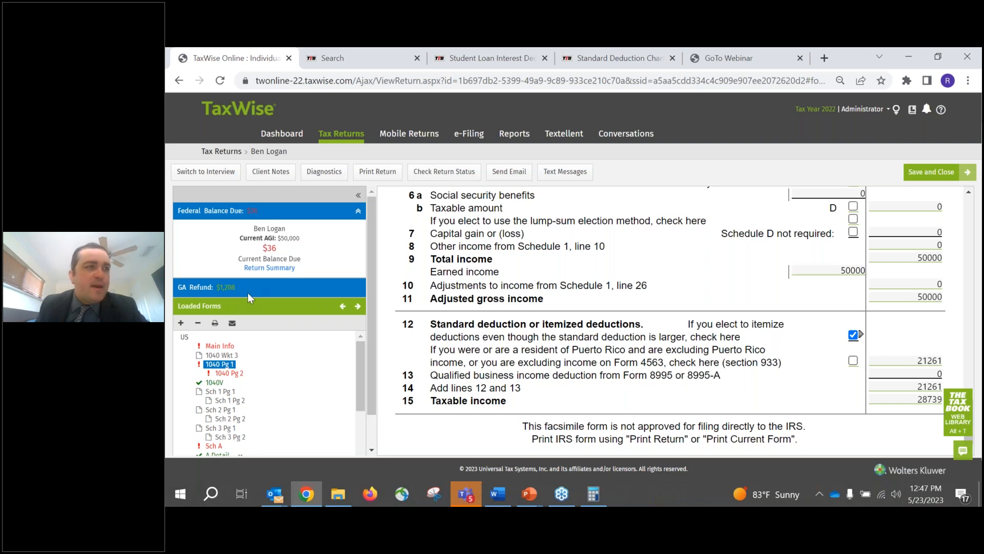
- Clear the calculator, enter the federal balance due as negative 36 and add the Georgia refund of 1208
key("alt+Tab")
left_click_drag(374, 135, 718, 94)
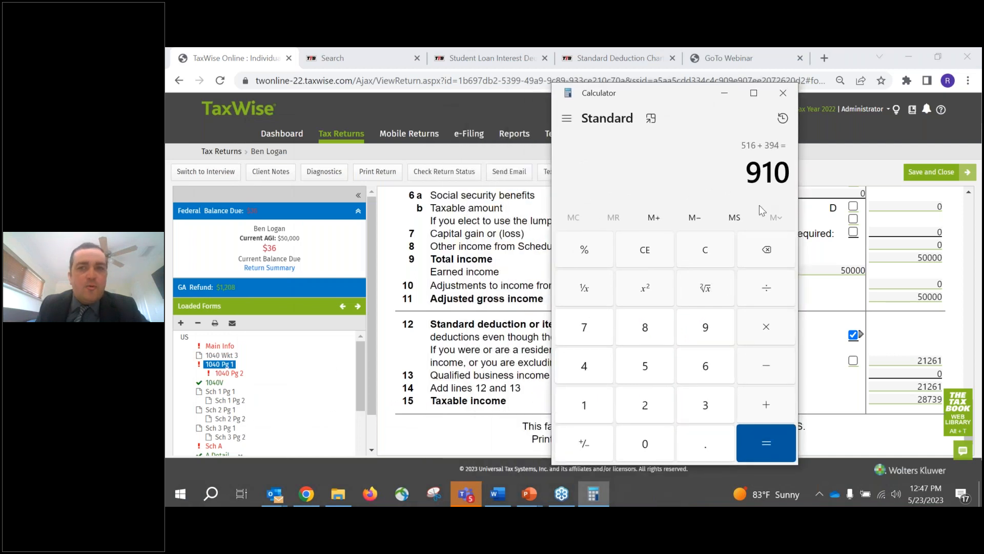
left_click(705, 250)
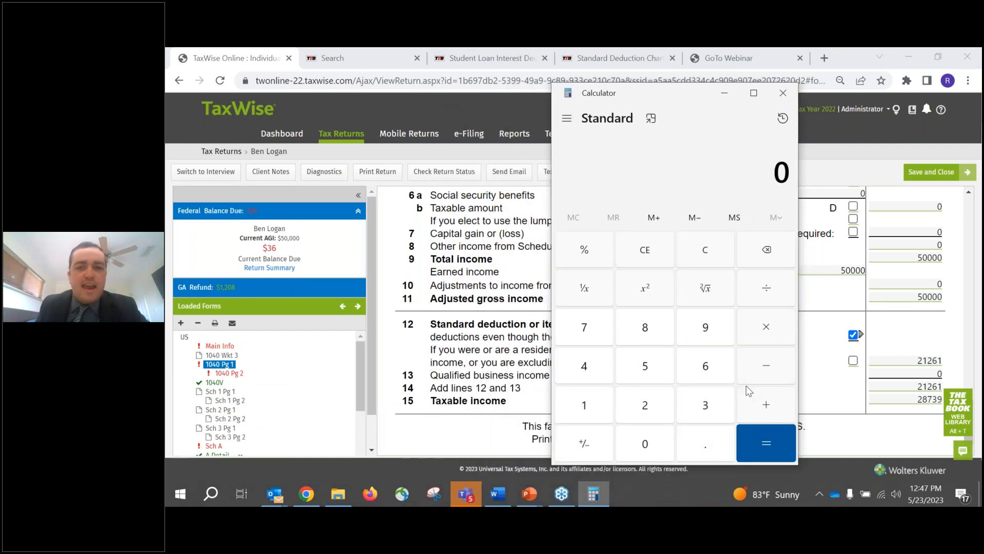
left_click(765, 366)
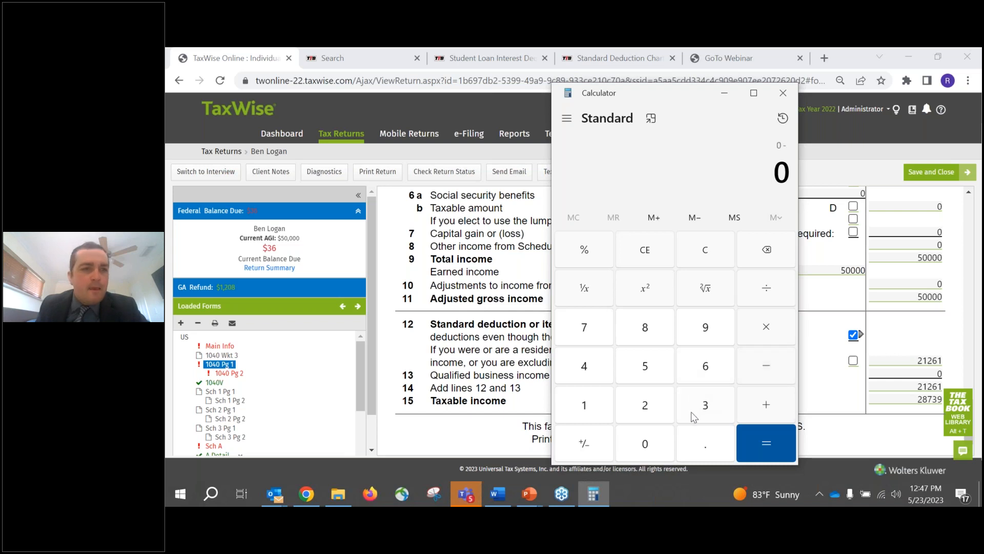
left_click(701, 405)
left_click(706, 366)
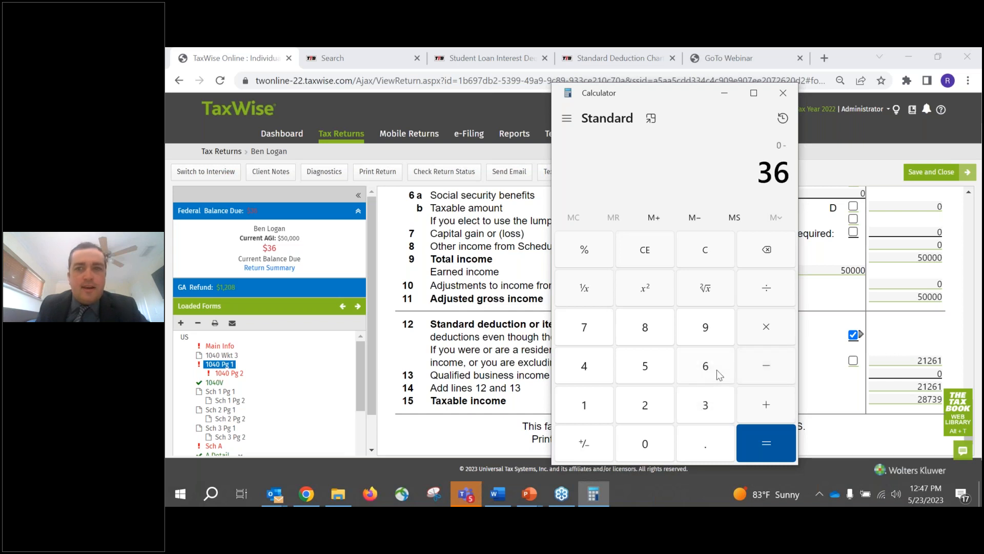
left_click(771, 441)
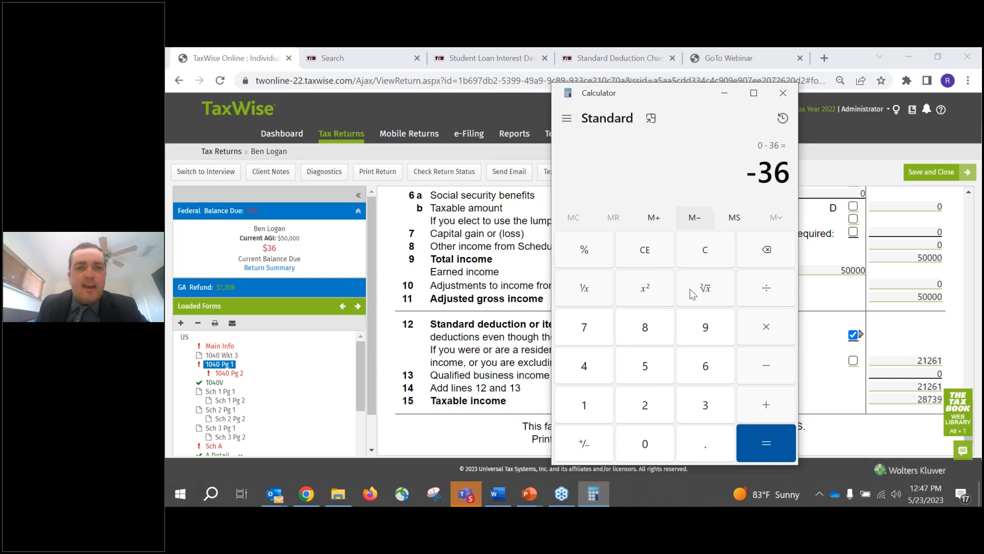
left_click(767, 405)
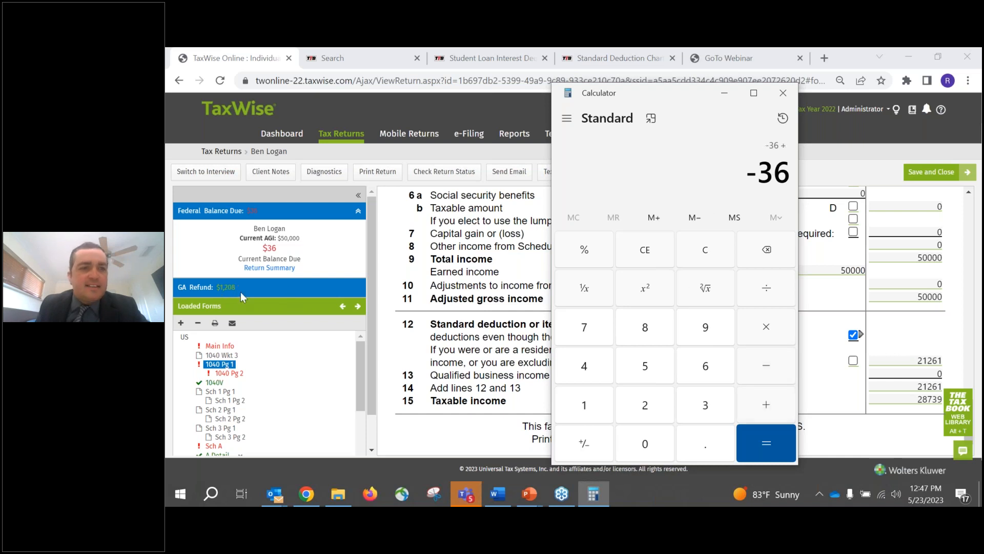
left_click(584, 405)
left_click(645, 405)
left_click(645, 443)
left_click(647, 332)
left_click(767, 442)
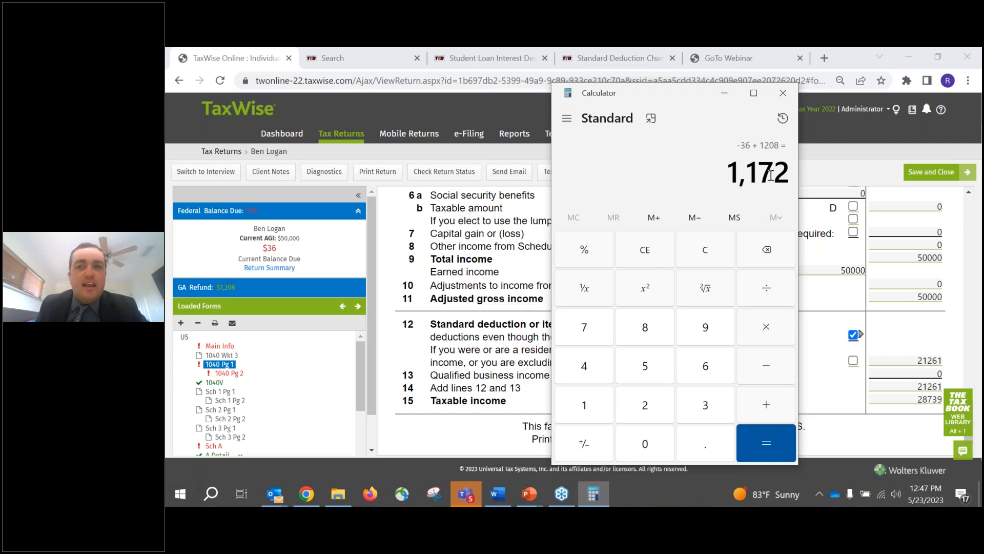
- Subtract 908 from the calculated combined refund to compare the two deduction methods, and close the calculator
left_click(767, 365)
left_click(708, 328)
left_click(649, 443)
left_click(647, 330)
left_click(766, 443)
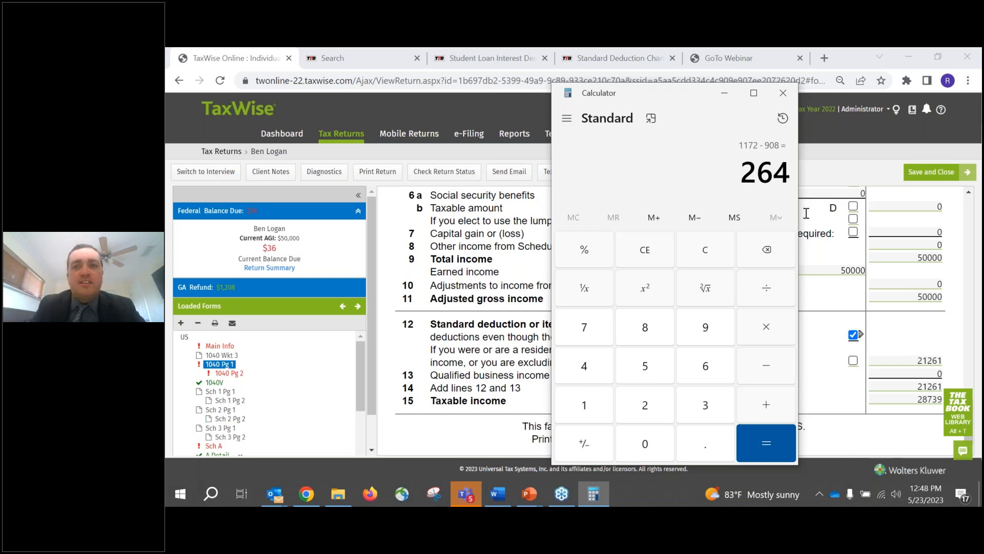
left_click(782, 93)
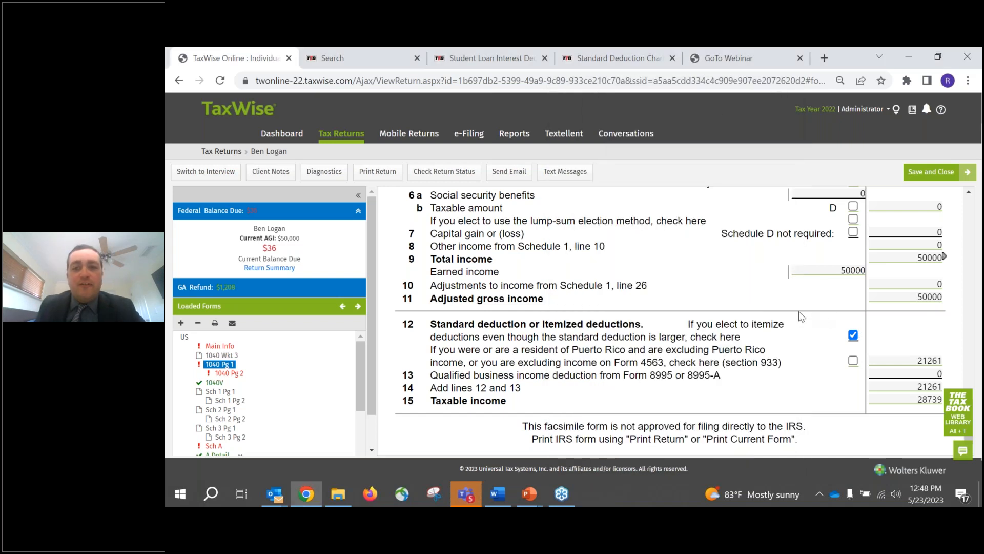
- Toggle the election to itemize on line 12 to compare the federal and Georgia results, leaving it unchecked
left_click(853, 336)
left_click(853, 336)
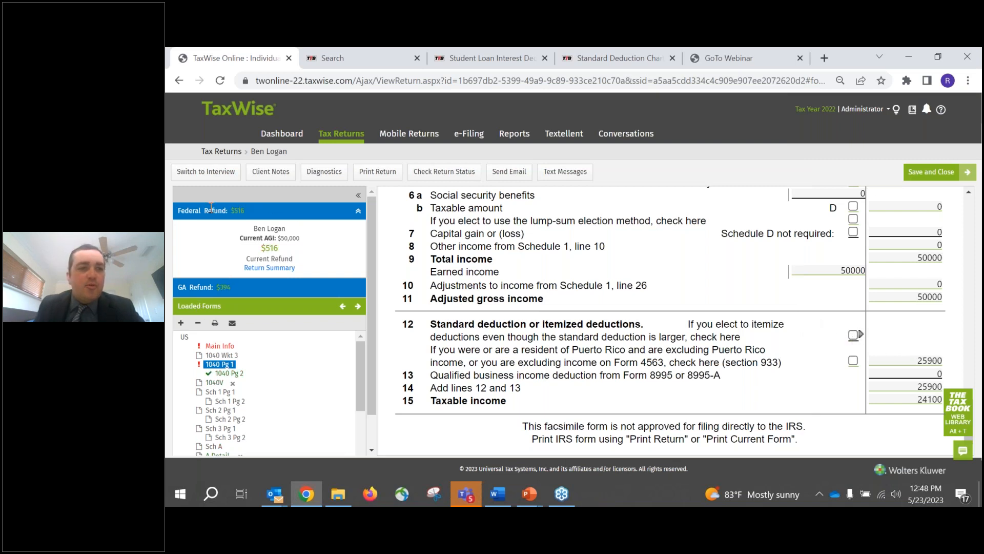
left_click(853, 336)
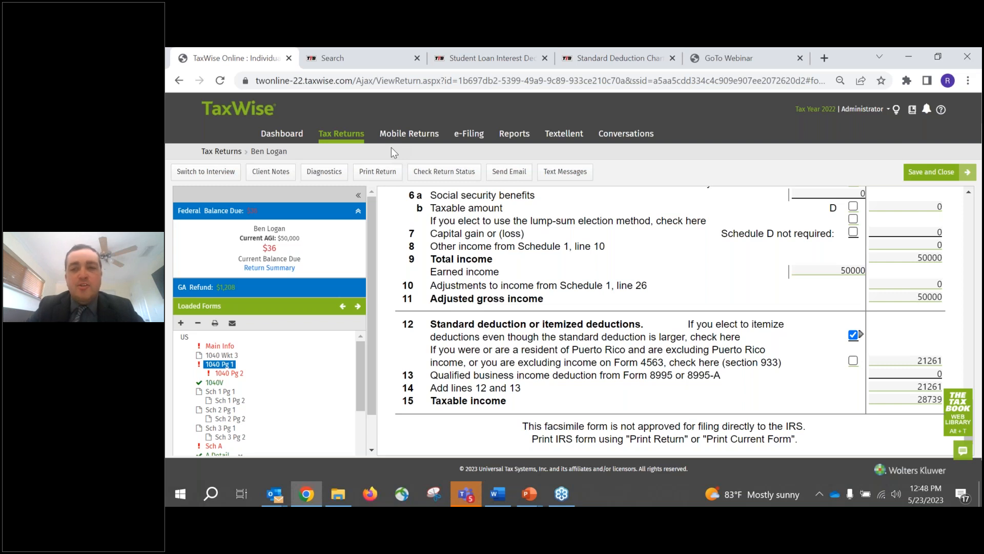
left_click(852, 336)
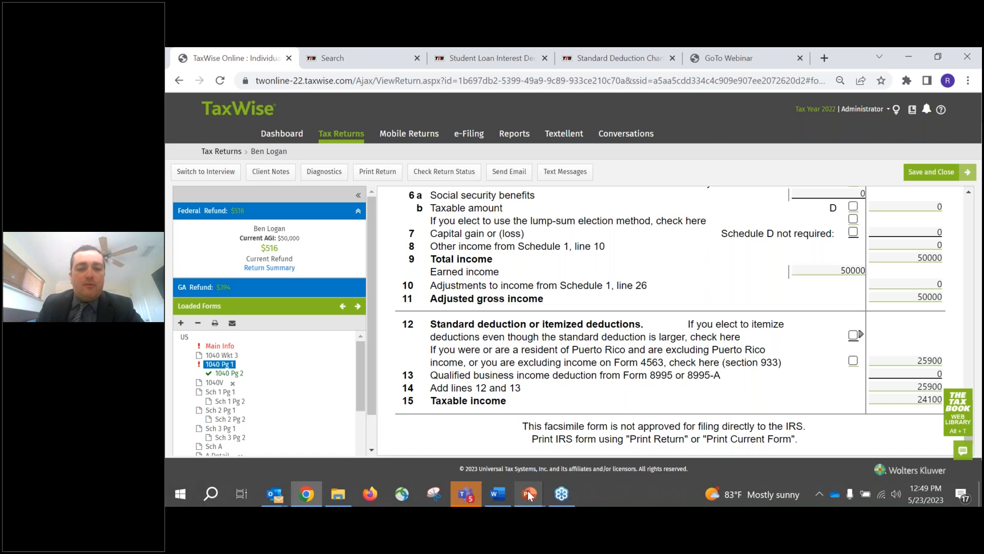
- Switch to the PowerPoint slide show with the above the line versus below the line tax deductions slide
mouse_move(529, 494)
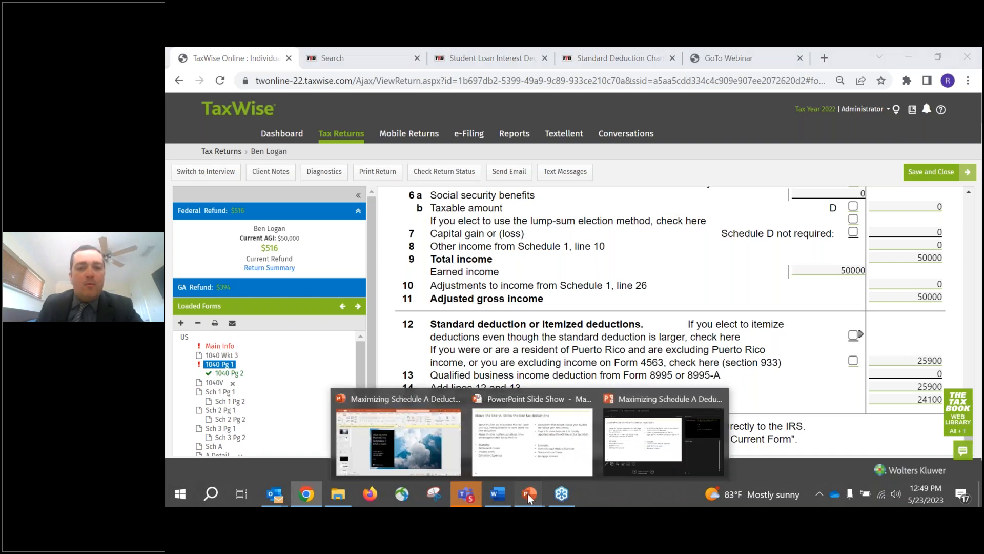
left_click(554, 472)
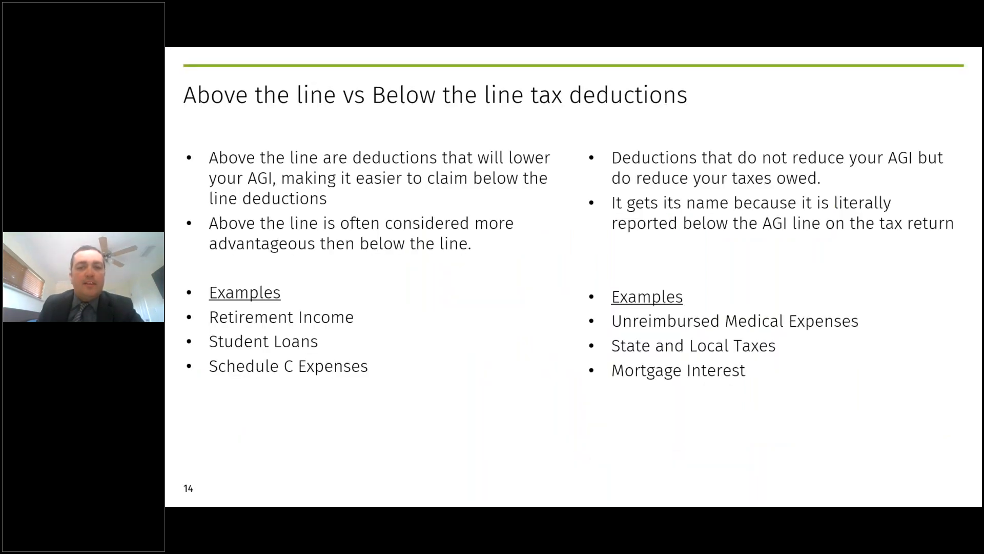